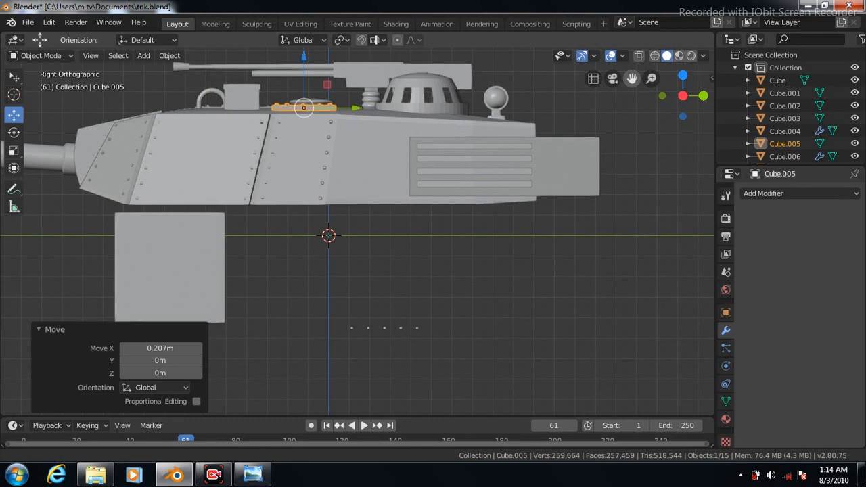
Seat the riveted plate on the turret roof, moving it -0.0185 m and then 0.00742 m along Z
left_click_drag(304, 61, 304, 63)
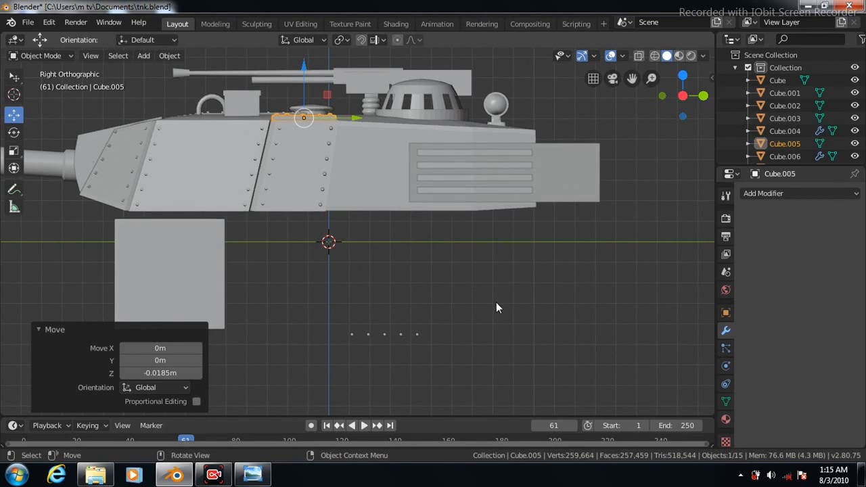
middle_click_drag(466, 283, 523, 363)
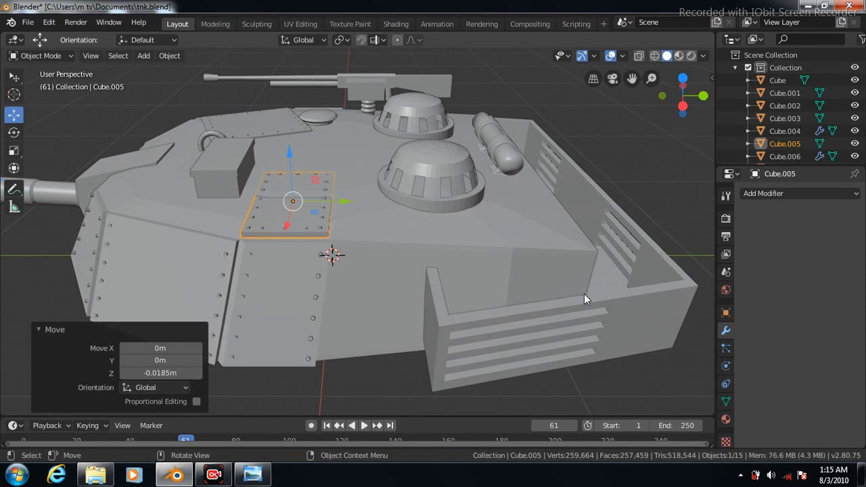
key("KP_1")
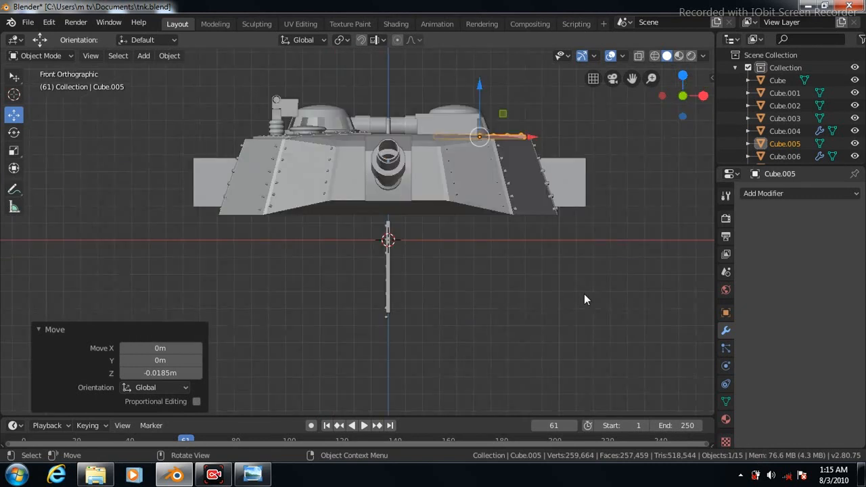
left_click(15, 134)
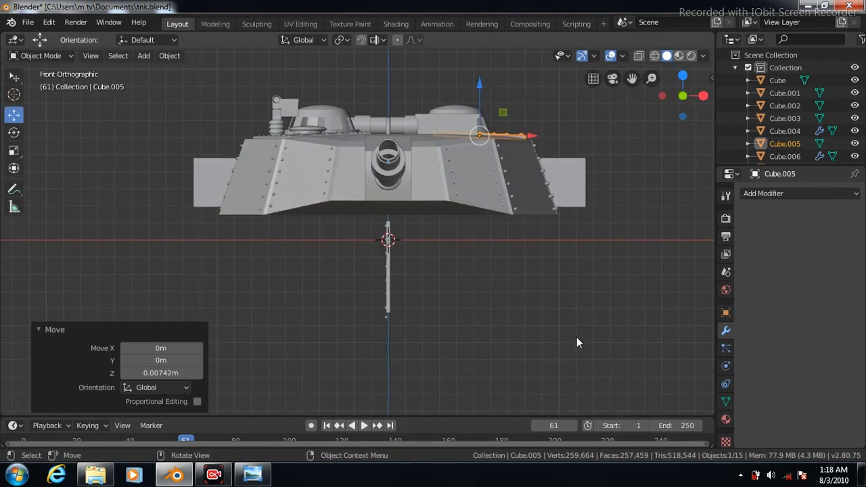
key("KP_3")
key("KP_8")
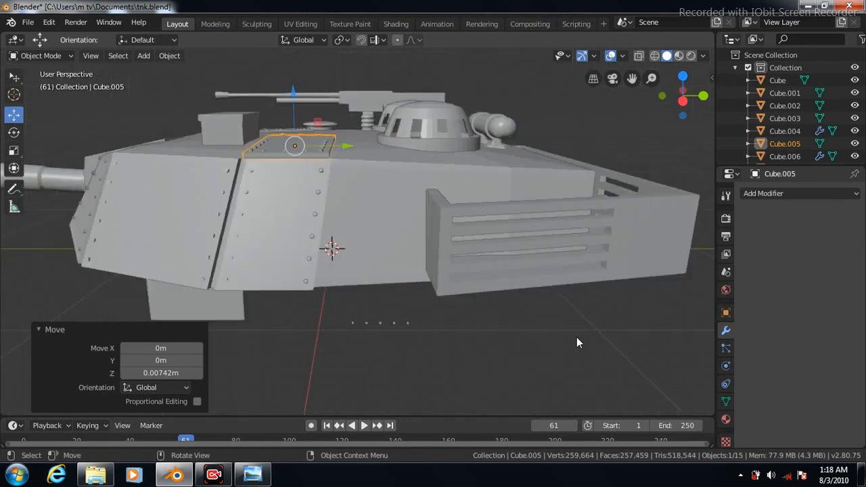
key("KP_8")
key("ctrl+z")
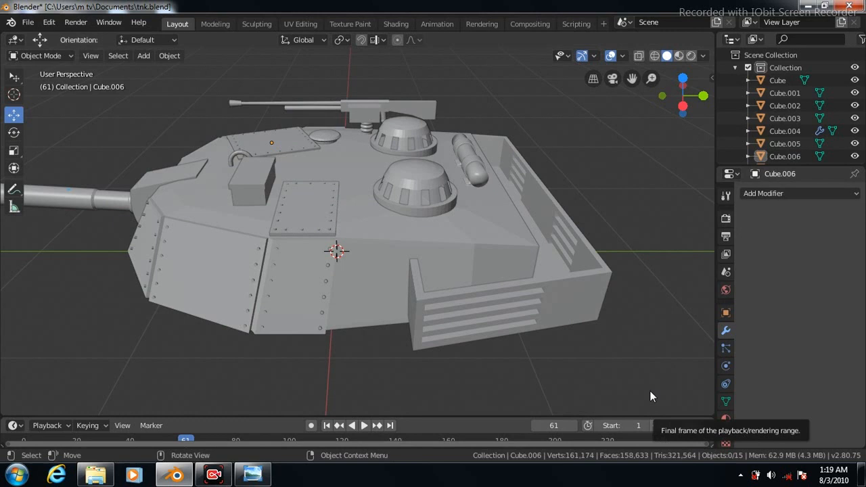
Duplicate the riveted roof plate and place the copy beside the original toward the turret's centre, adjusting it 0.0534 m along X
key("KP_7")
left_click(455, 269)
key("shift+d")
left_click(622, 319)
key("KP_1")
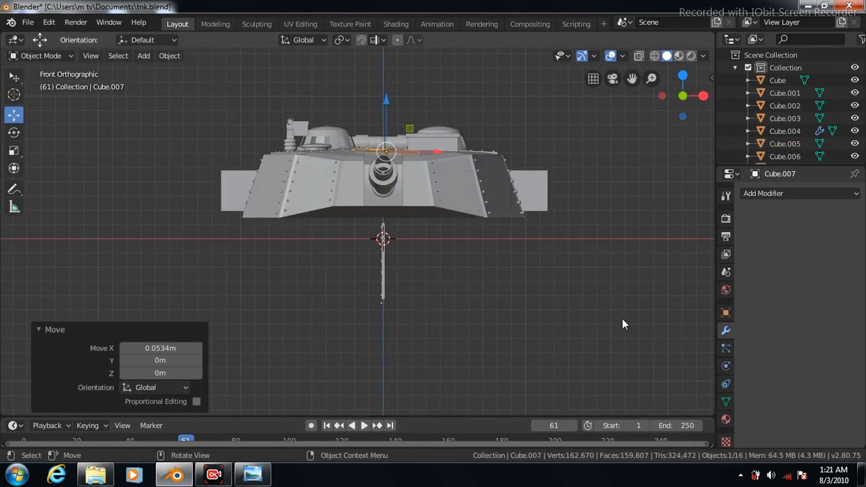
left_click_drag(632, 79, 636, 126)
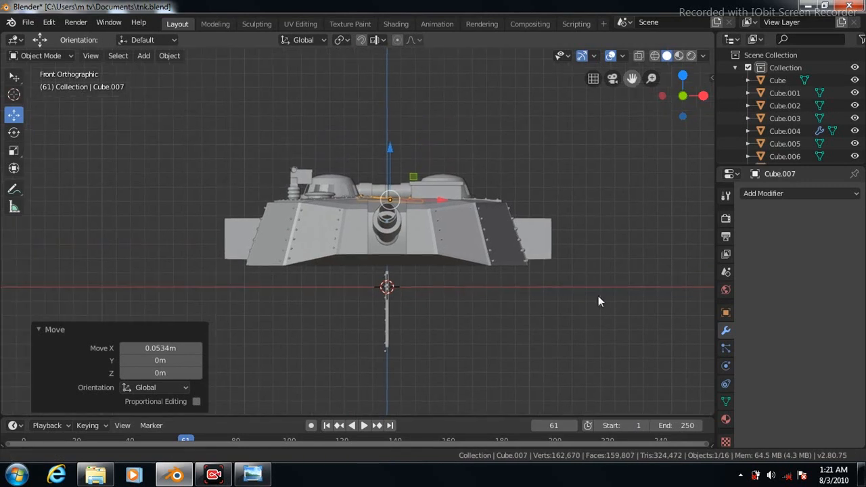
scroll(566, 310, "up", 5)
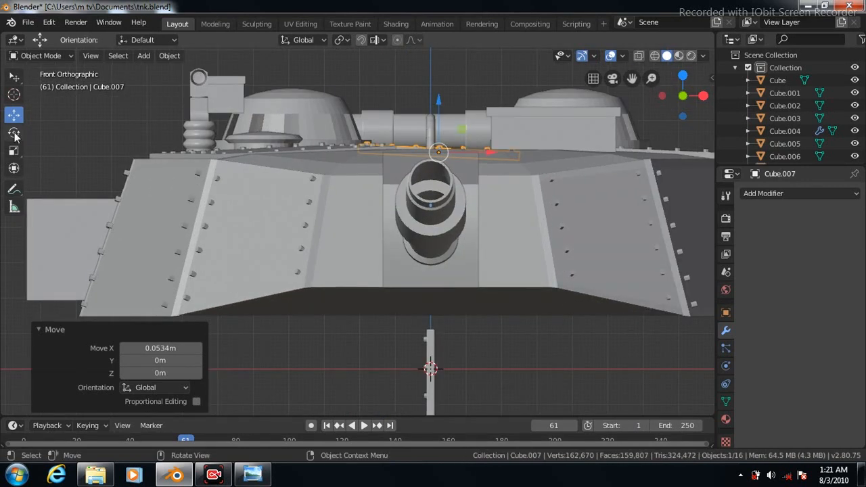
left_click(512, 376)
Set the solid viewport shading colour to Material for the turret model
key("KP_3")
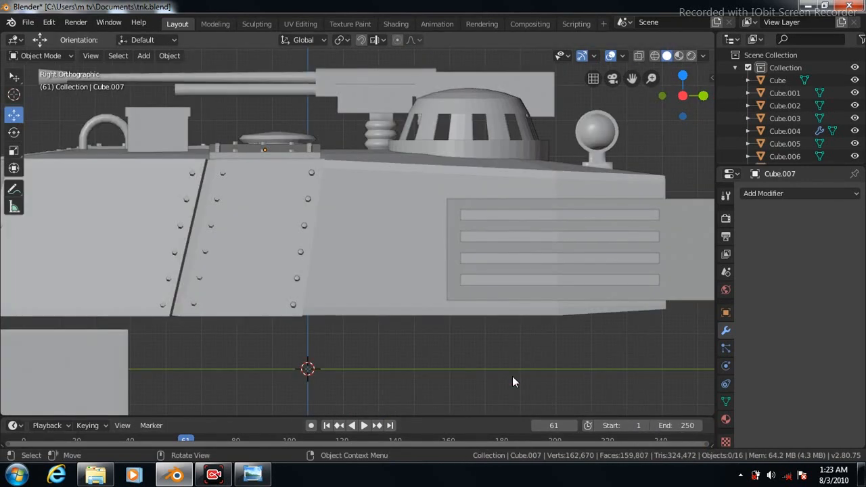
key("KP_8")
key("KP_8")
scroll(356, 262, "down", 6)
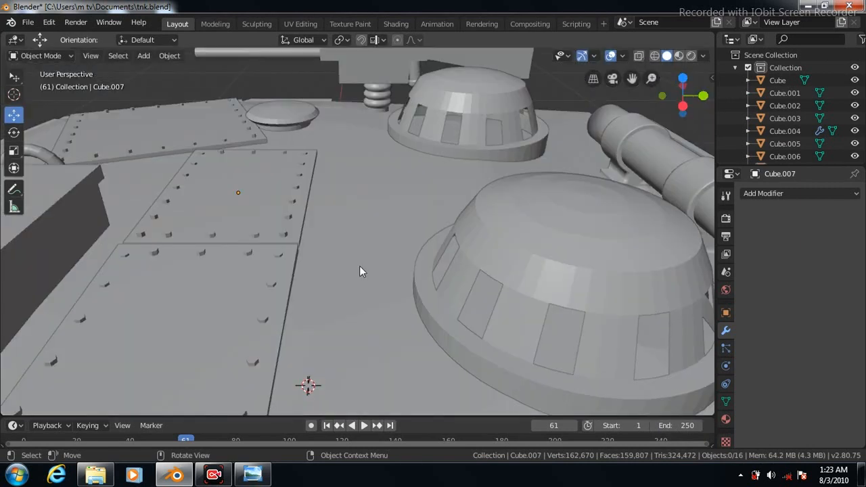
scroll(354, 256, "down", 3)
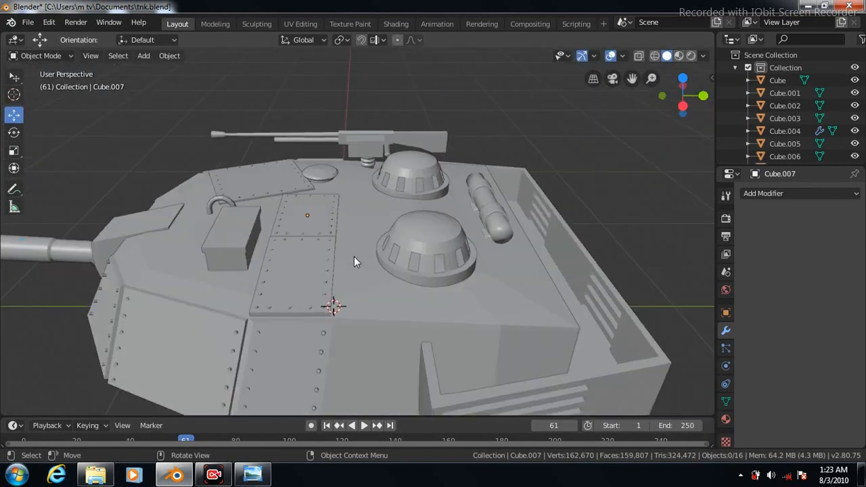
left_click(703, 55)
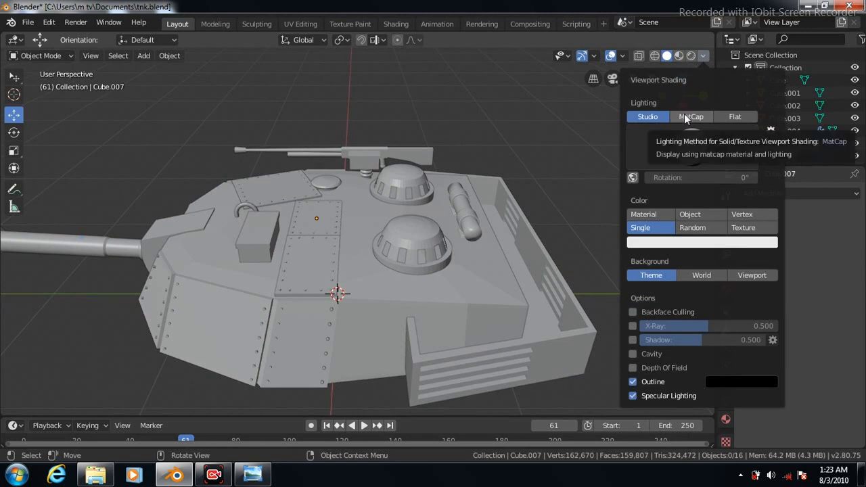
left_click(644, 213)
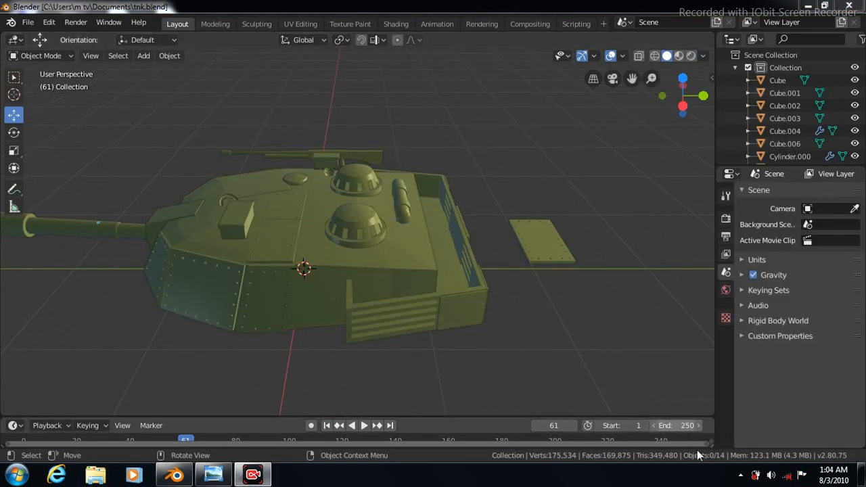
Move the square plate below the turret 2.97 m along Y, clear of the origin
key("KP_3")
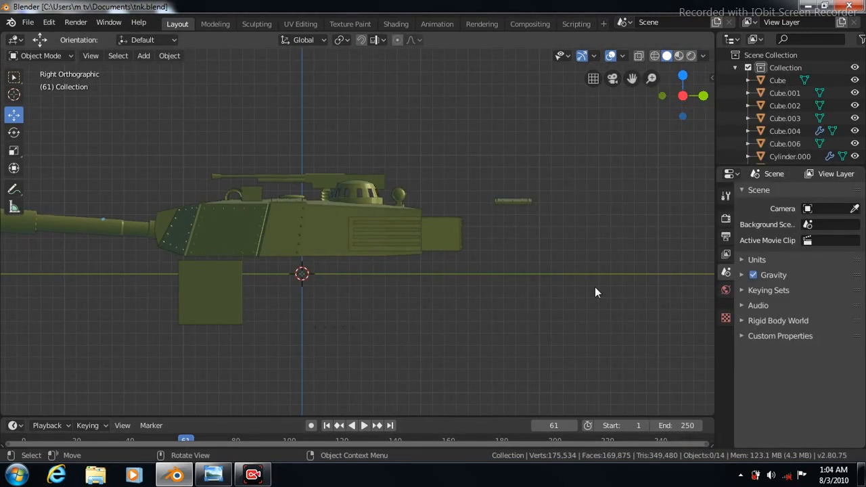
left_click_drag(631, 79, 654, 31)
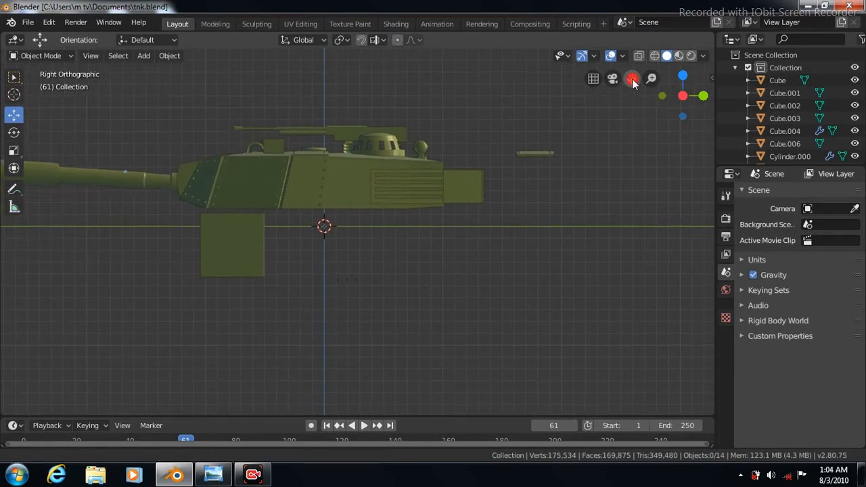
left_click(14, 78)
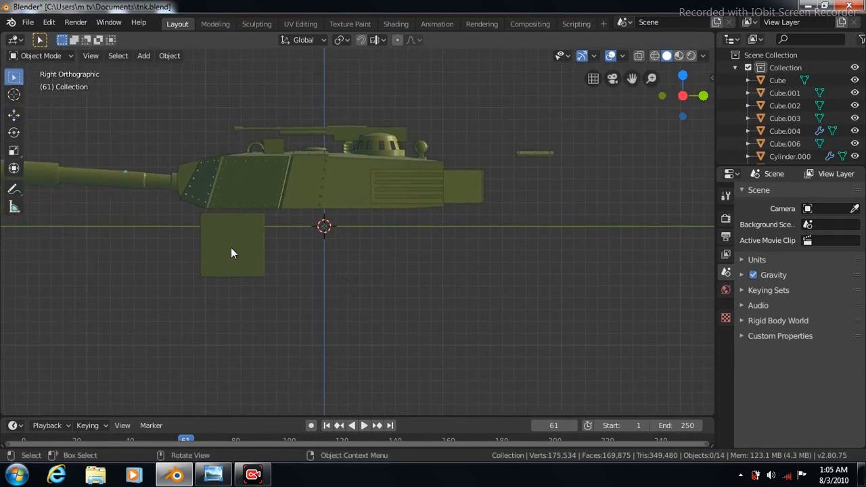
left_click(231, 248)
left_click_drag(285, 245, 696, 448)
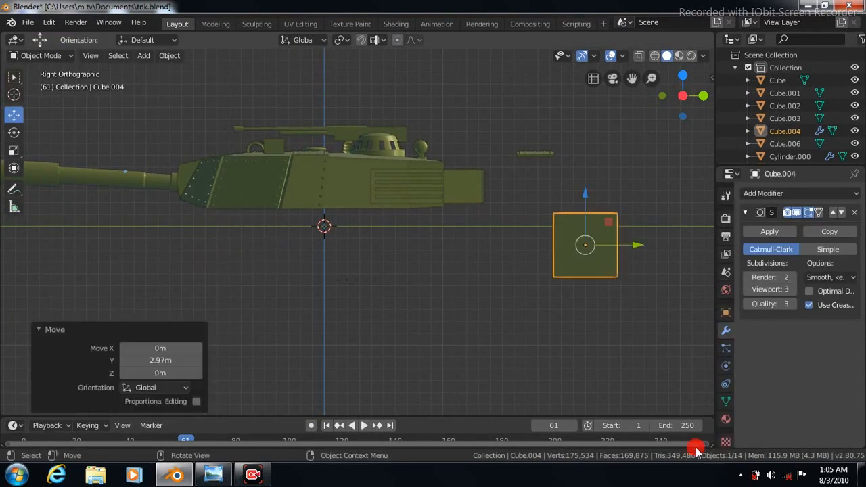
left_click(144, 57)
mouse_move(189, 70)
left_click(248, 72)
key("Delete")
Add a 2 m cube at the origin and scale it uniformly to 0.083
left_click(143, 56)
left_click(261, 82)
left_click(14, 151)
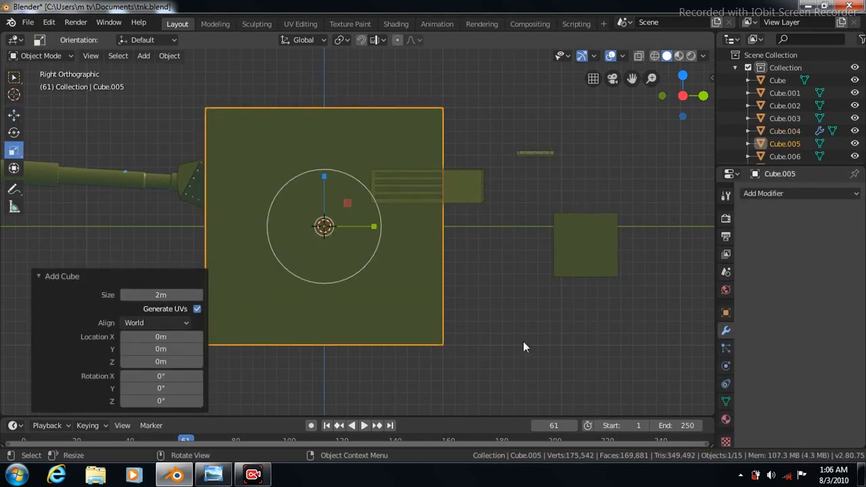
key("s")
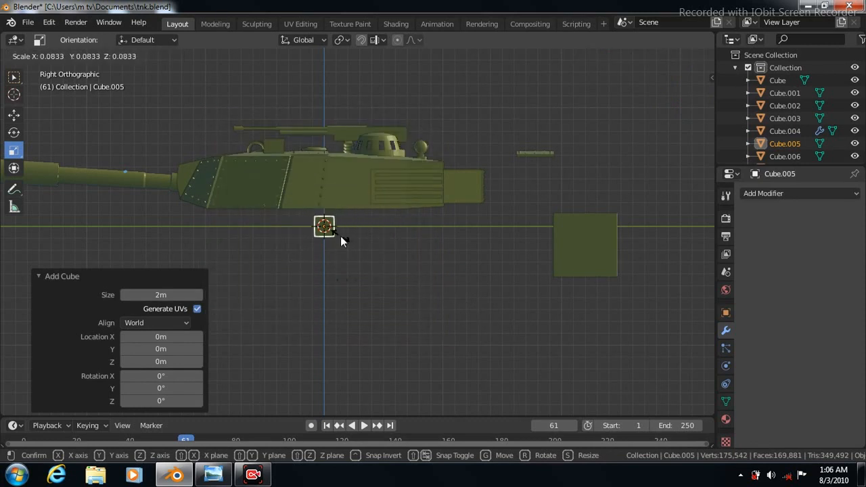
left_click(341, 236)
Scale the small cube down along X and Y to form a thin, narrow upright slab
scroll(401, 282, "up", 9)
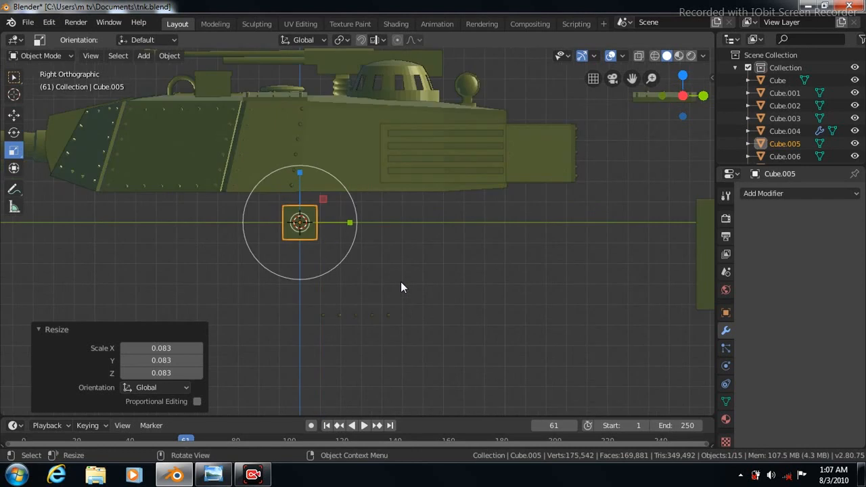
left_click_drag(631, 78, 839, 113)
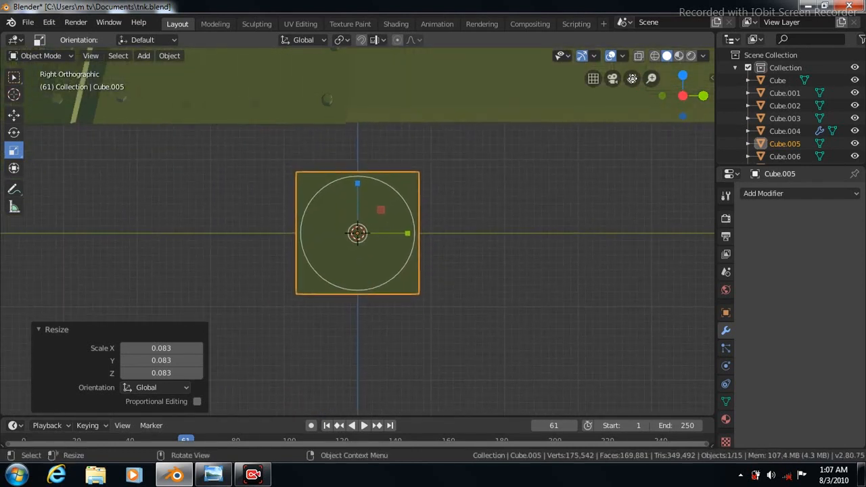
left_click_drag(406, 236, 434, 233)
key("KP_1")
left_click(702, 55)
key("KP_3")
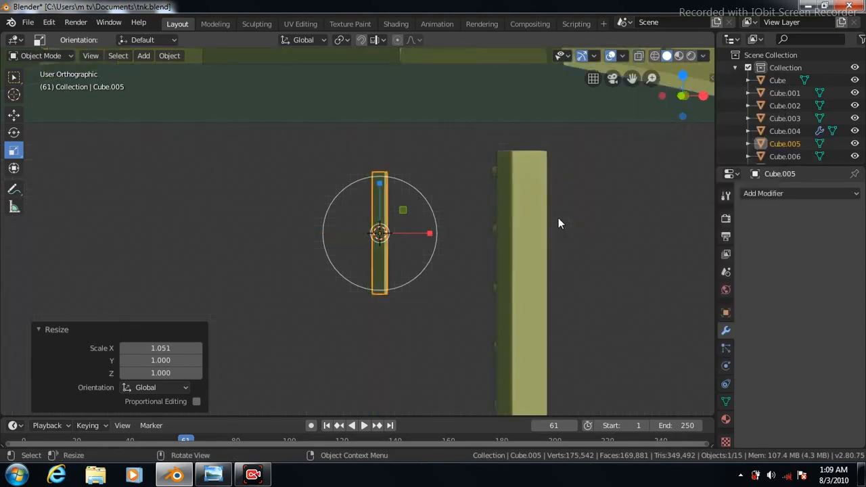
Widen the slab's mesh along Y by a factor of about 1.33 and add two vertical loop cuts around its centre
key("Tab")
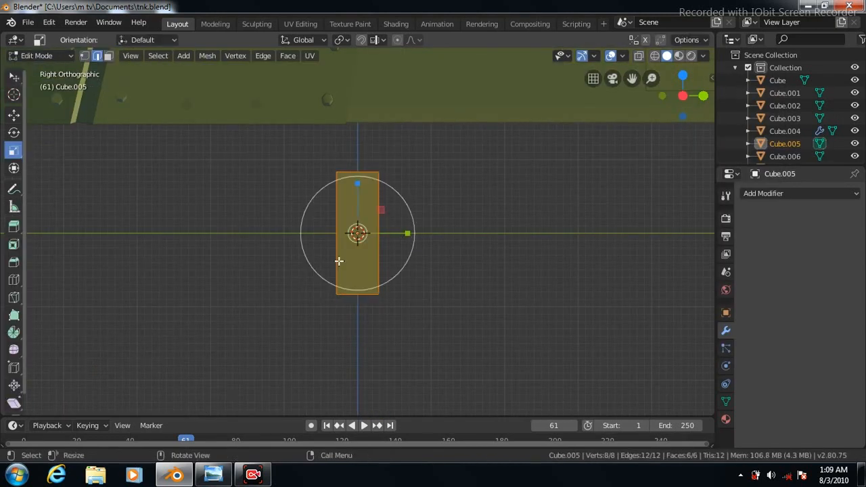
left_click_drag(407, 234, 422, 233)
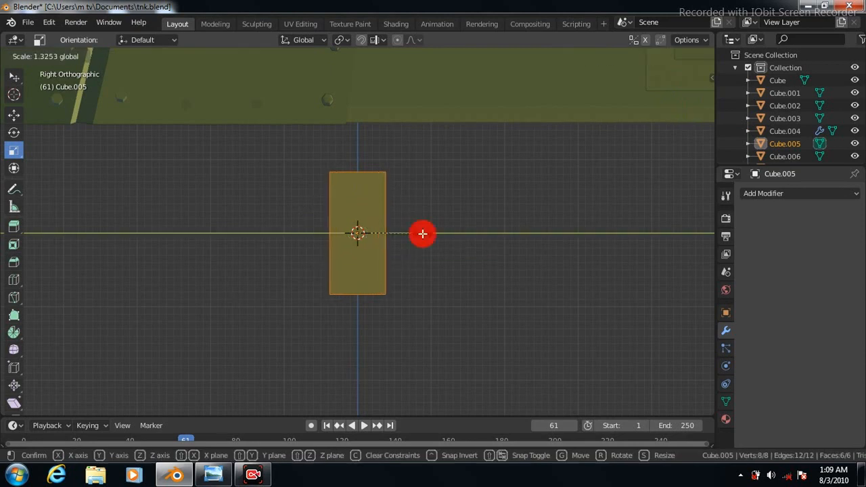
left_click(13, 280)
left_click_drag(358, 294, 371, 295)
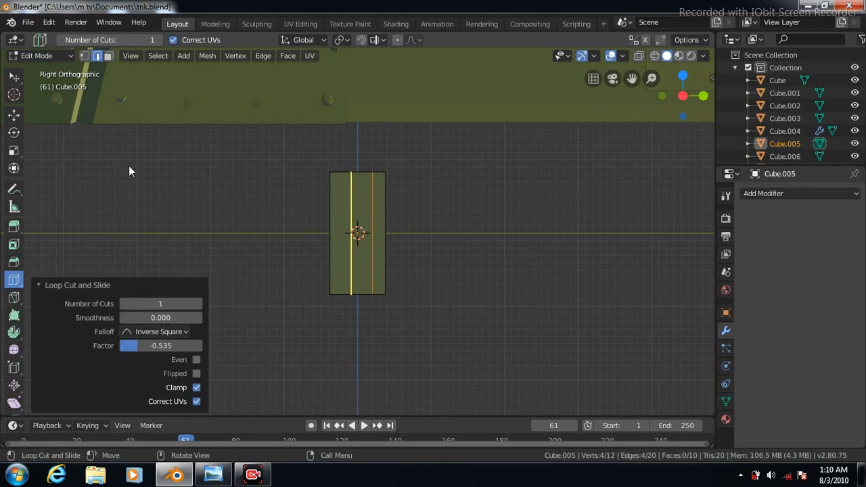
Extrude the slab's middle face strip 0.135 m along X and push it out another 0.0181 m
left_click(107, 57)
key("w")
left_click(381, 215)
key("KP_1")
key("shift+space")
key("e")
left_click_drag(421, 256, 520, 256)
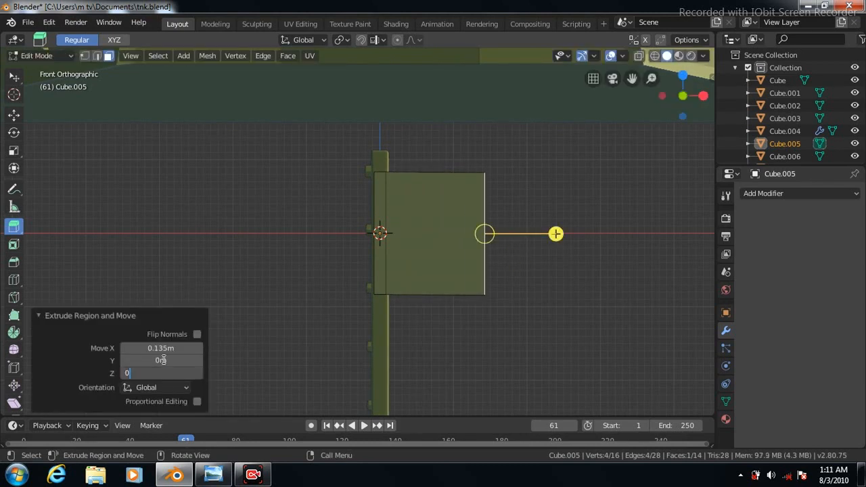
left_click(14, 115)
left_click_drag(534, 233, 549, 233)
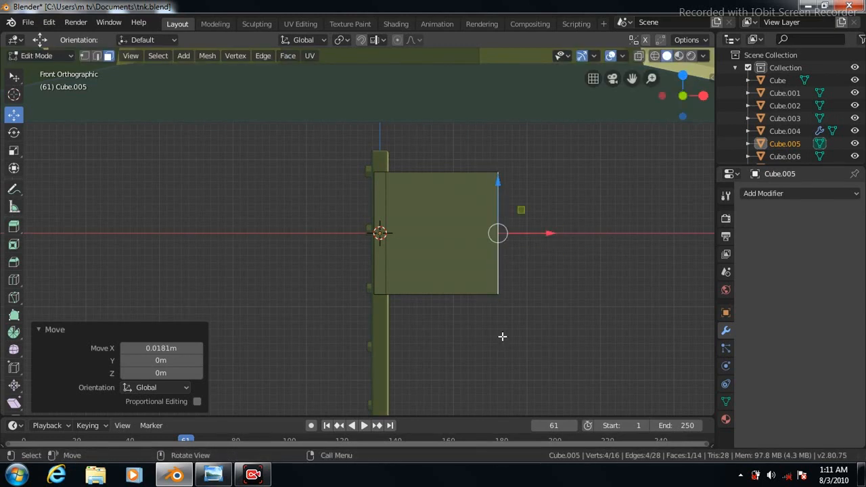
Add a Subdivision Surface modifier to the bracket with the viewport level set to 3
left_click(799, 193)
left_click(600, 404)
left_click(794, 291)
left_click(794, 290)
Add supporting loop cuts close to the bracket's outer edges and corners to sharpen its subdivided shape, and return to Object Mode
left_click(14, 279)
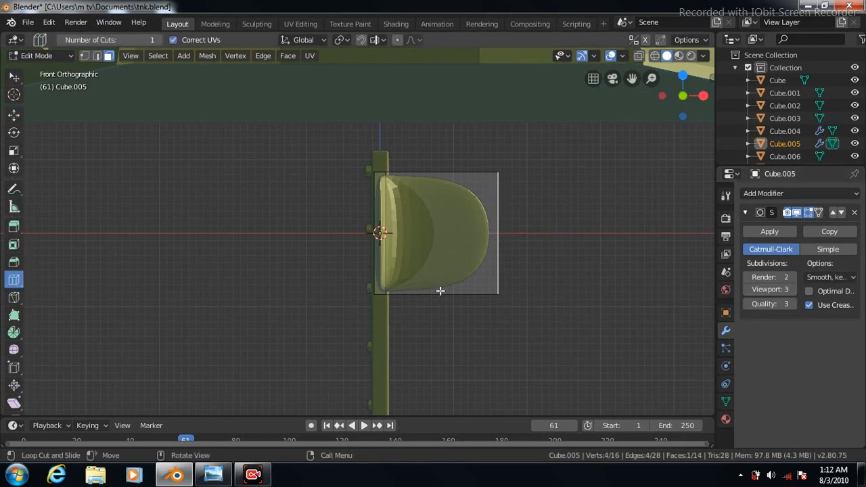
left_click_drag(442, 294, 494, 296)
scroll(538, 230, "up", 3)
left_click_drag(594, 236, 583, 135)
left_click_drag(582, 236, 589, 336)
left_click_drag(501, 338, 417, 346)
key("KP_3")
left_click_drag(345, 332, 388, 334)
key("KP_1")
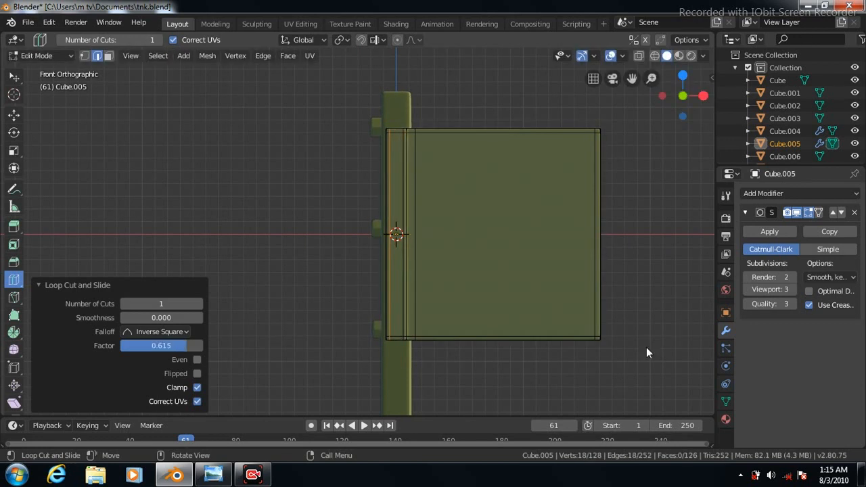
key("Tab")
Inspect the finished bracket and add a 32-vertex cylinder with 1 m radius and 2 m depth at the origin
middle_click_drag(635, 374, 639, 308)
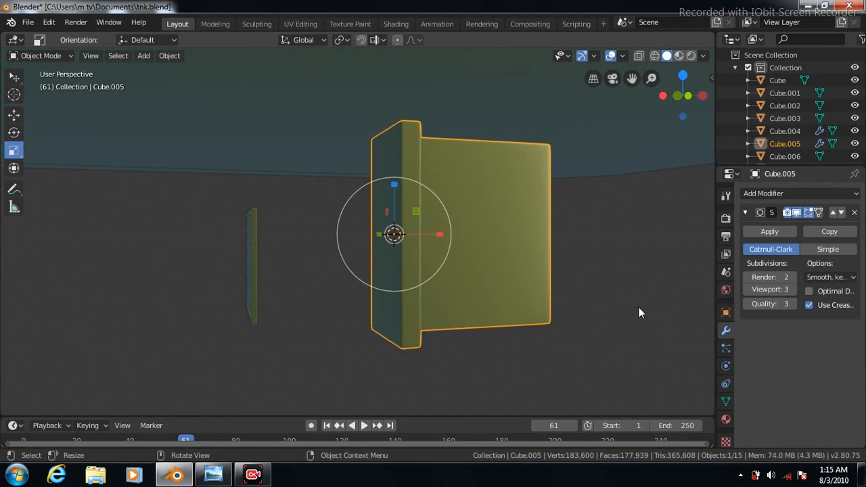
key("KP_6")
key("KP_6")
key("KP_6")
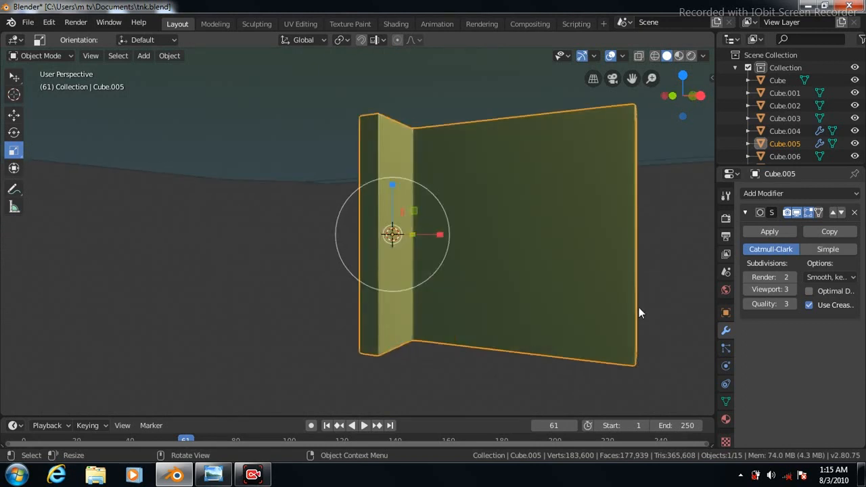
key("KP_1")
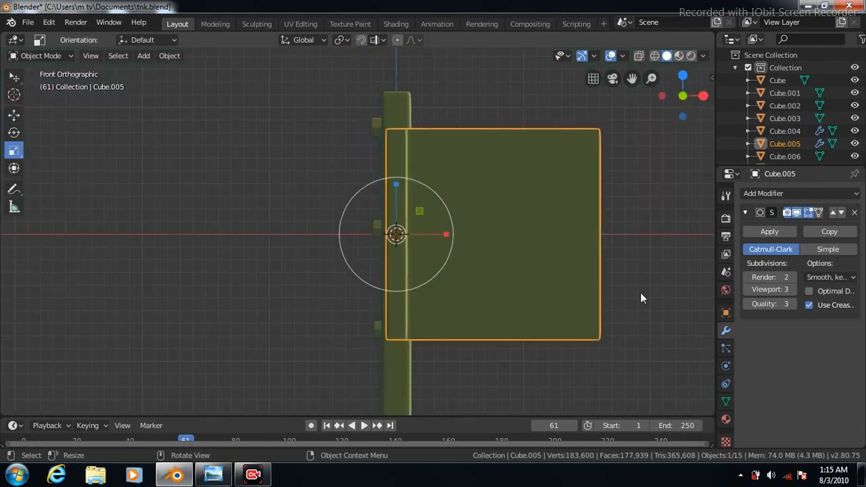
scroll(641, 294, "down", 5)
left_click(144, 55)
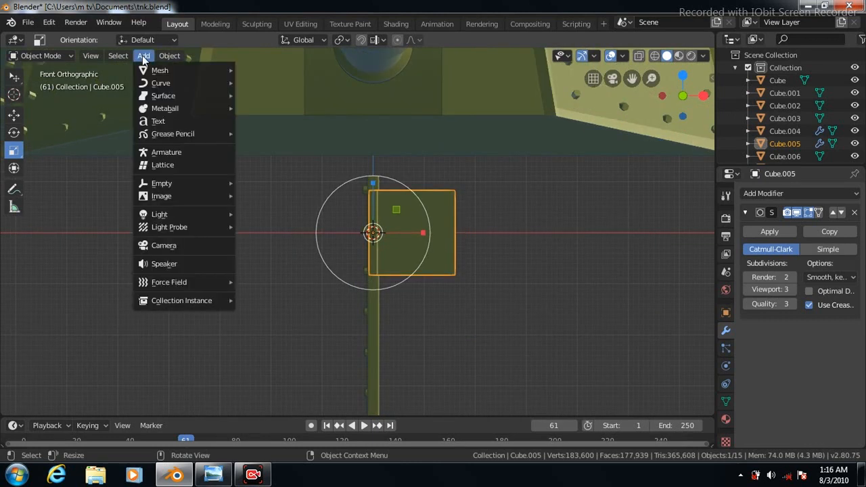
mouse_move(173, 70)
left_click(264, 133)
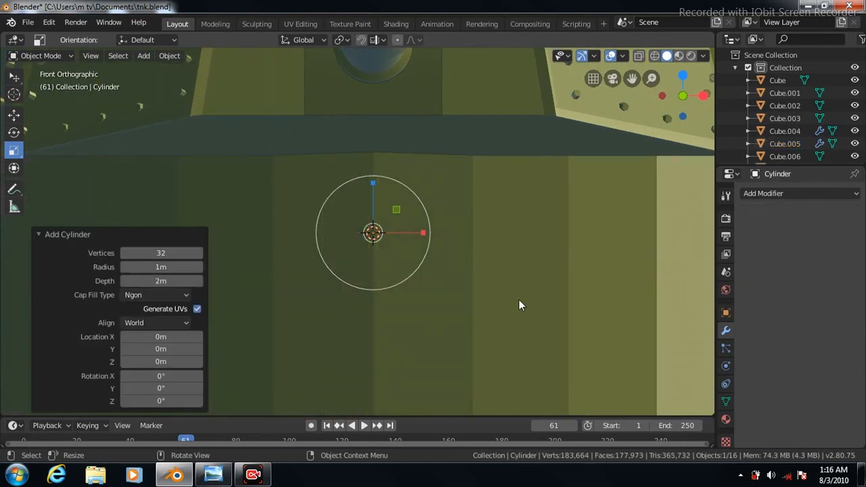
Align the new cylinder to the view, reduce it to 6 vertices and scale it to 0.058
left_click(186, 324)
left_click(135, 351)
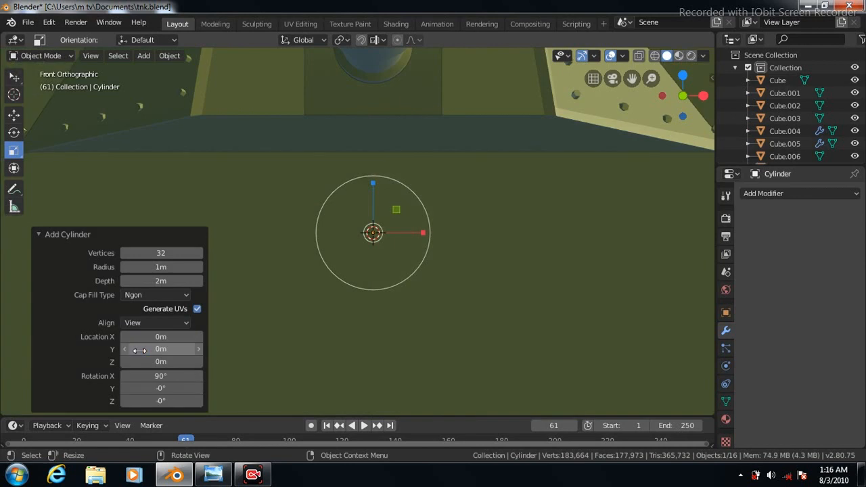
left_click(158, 253)
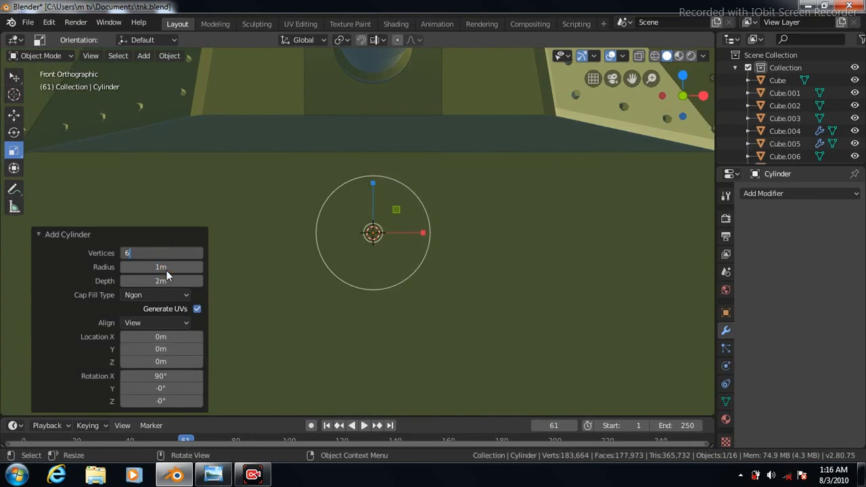
key("Return")
key("s")
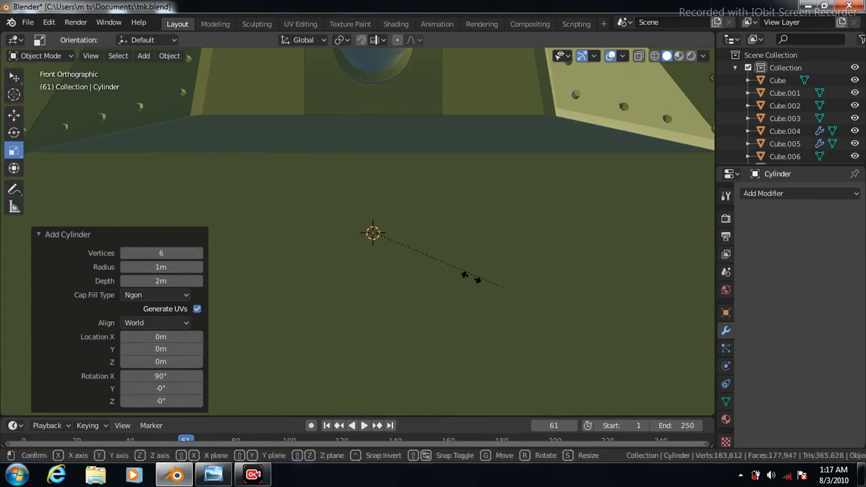
left_click(379, 228)
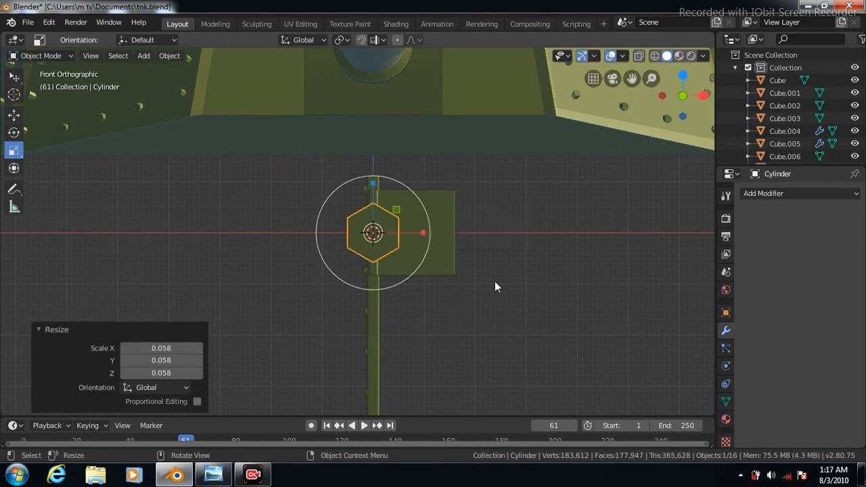
Remove the Subdivision Surface modifier from the bracket
left_click(443, 264)
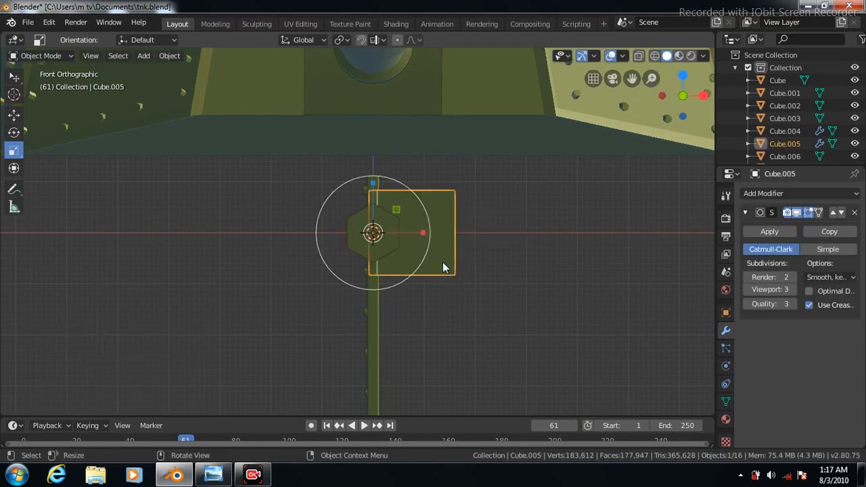
left_click(855, 214)
left_click(352, 244)
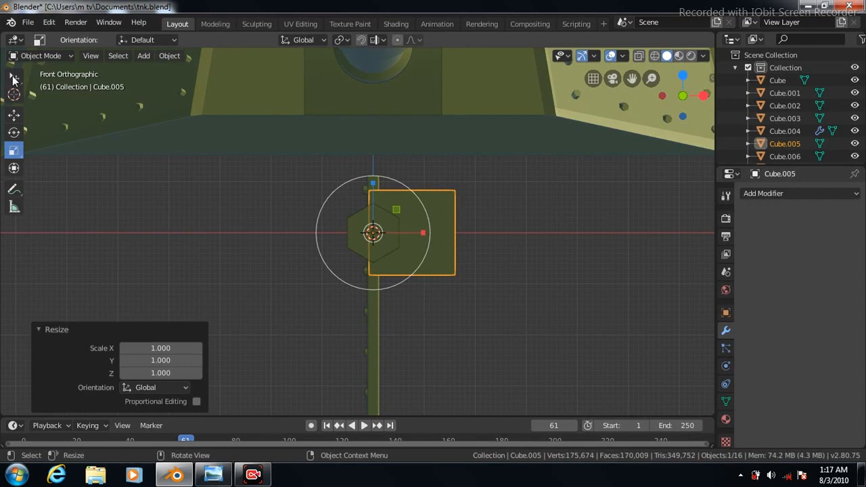
Move the hexagonal cylinder -0.0584 m along Y in the right view and scale it to 0.55
left_click(14, 79)
left_click(353, 241)
key("KP_3")
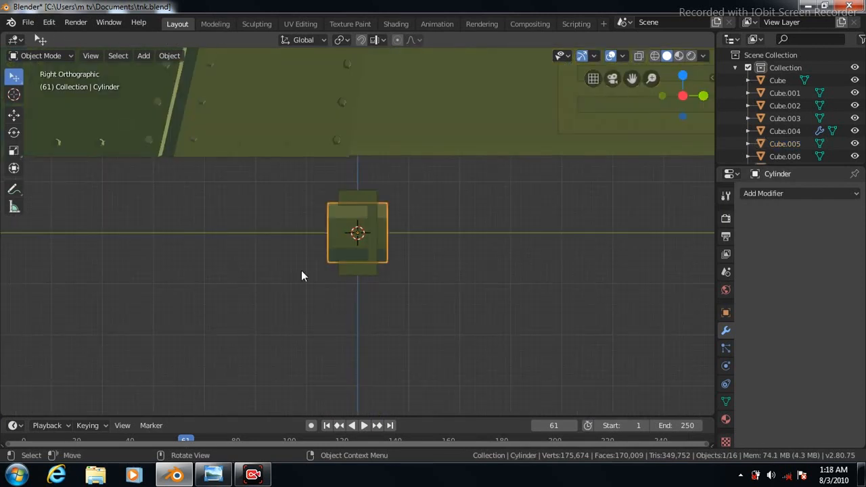
left_click(13, 115)
left_click_drag(406, 233, 377, 231)
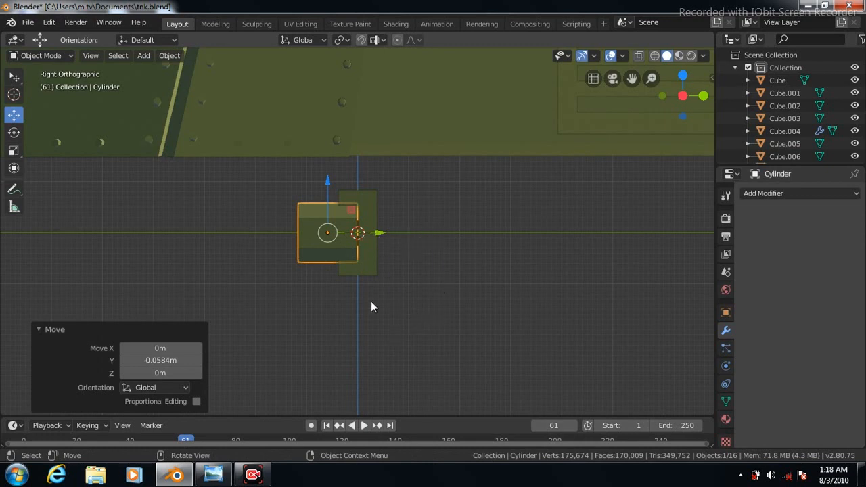
left_click_drag(406, 297, 372, 268)
scroll(501, 331, "up", 6)
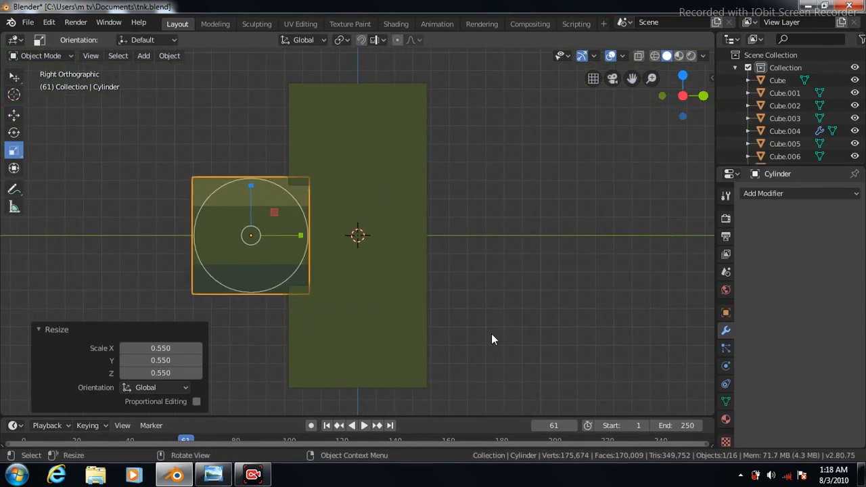
In Edit Mode with X-ray on, stretch the cylinder mesh by 3.949 along Y and move it -0.0534 m along Y
key("Tab")
left_click(85, 57)
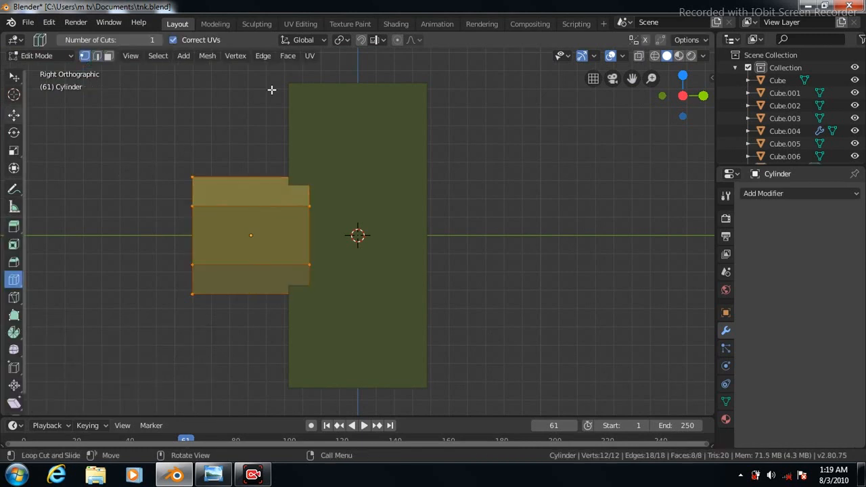
left_click(639, 57)
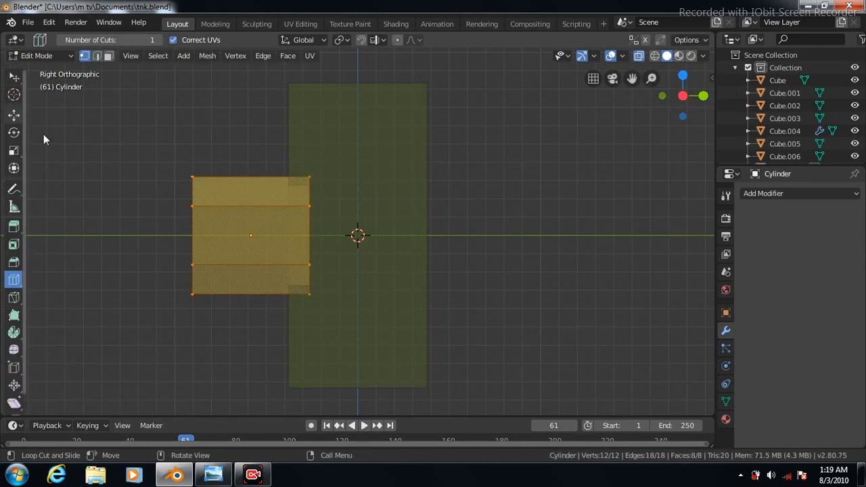
left_click(14, 115)
left_click_drag(300, 237, 467, 242)
left_click(13, 151)
left_click(13, 115)
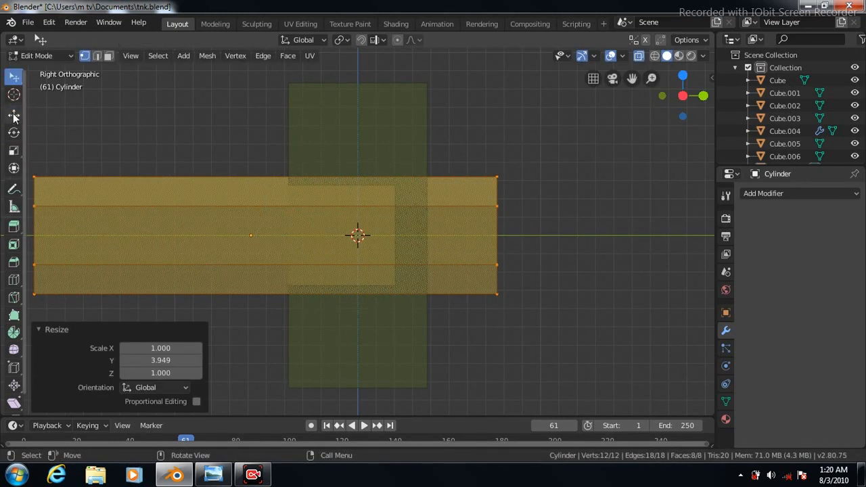
left_click_drag(317, 235, 220, 243)
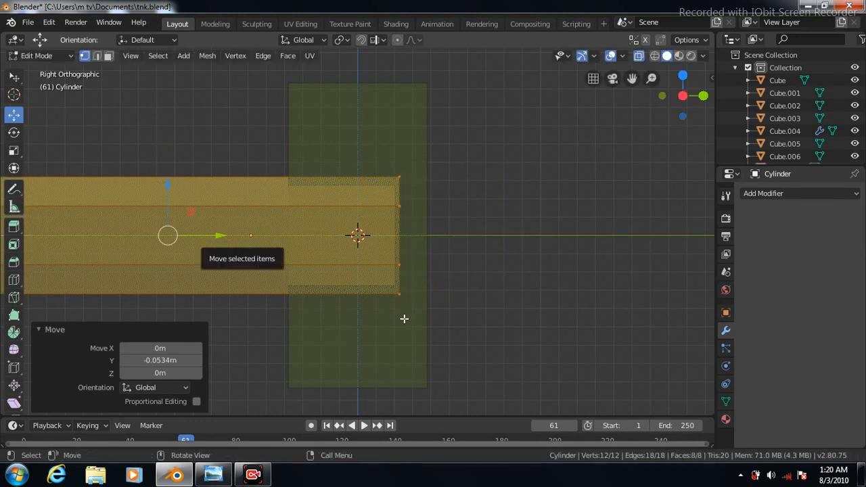
Add a loop cut around the cylinder near its bracket end at factor 0.793 and turn X-ray off
scroll(516, 281, "down", 1)
left_click_drag(632, 78, 807, 72)
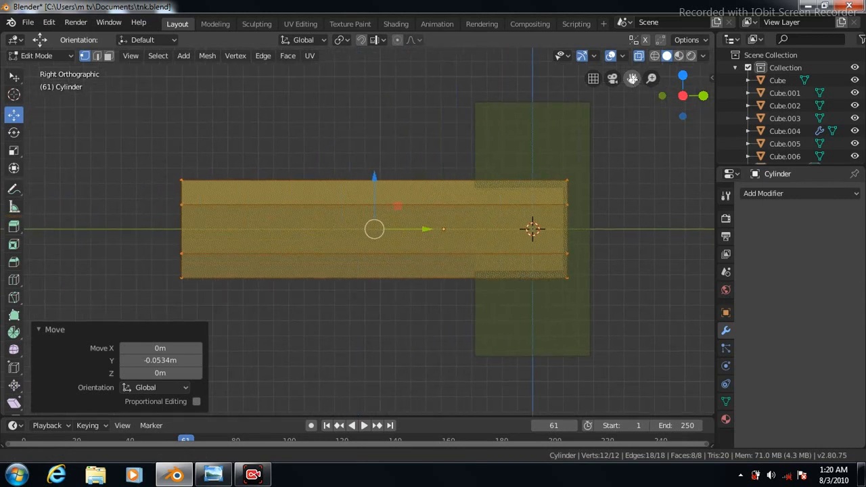
left_click(14, 280)
left_click_drag(373, 252, 442, 254)
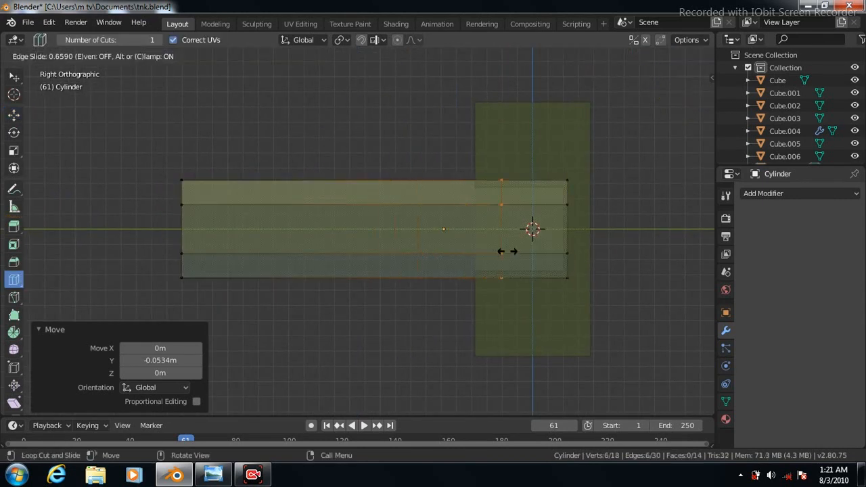
left_click_drag(527, 256, 526, 255)
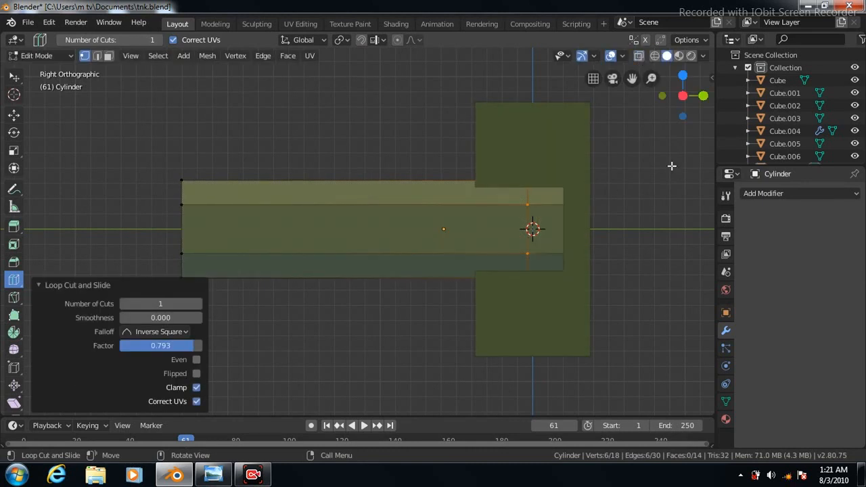
Return to Object Mode and shift the cylinder along positive X and 0.0366 m up along Z onto the bracket's upper corner area
key("KP_1")
key("Tab")
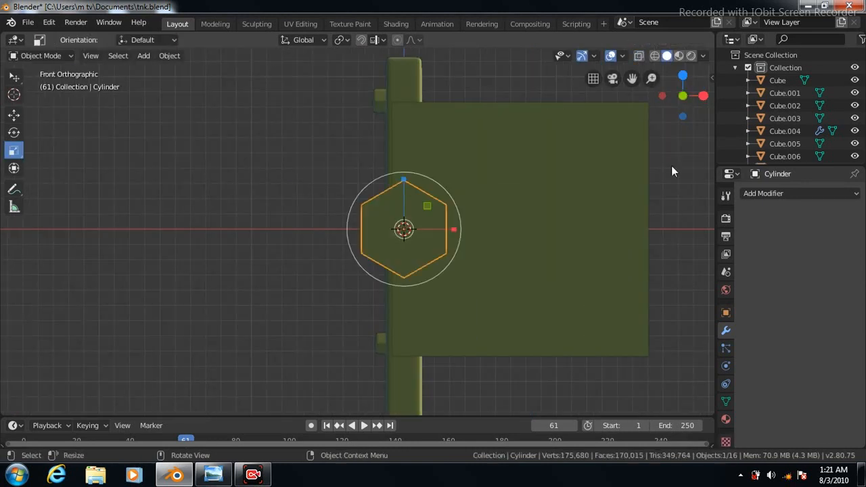
left_click(15, 117)
left_click_drag(454, 229, 539, 219)
left_click_drag(536, 218, 478, 123)
key("ctrl+z")
key("KP_3")
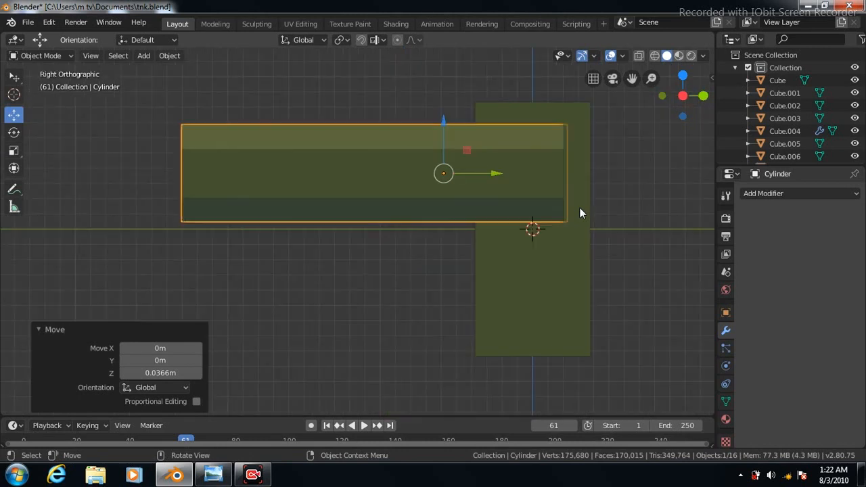
Inset the face ring at the cylinder's bracket end with zero thickness, scale it to 1.098 and narrow it slightly along Y
key("Tab")
left_click(107, 56)
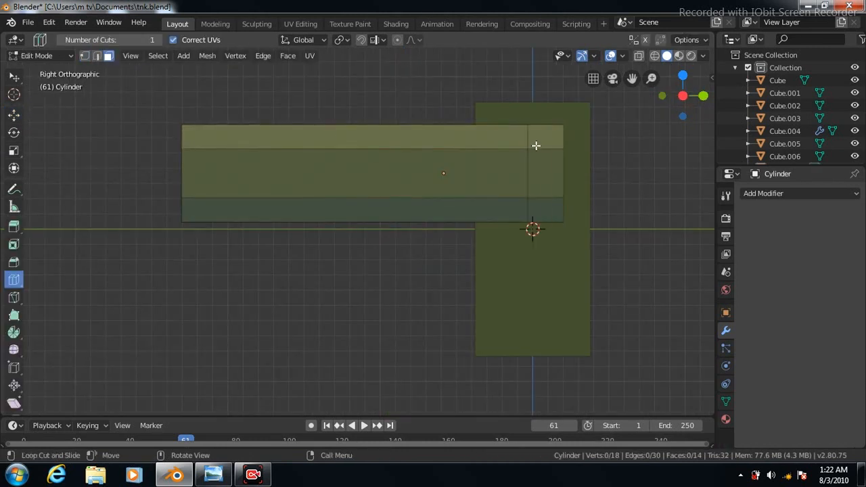
left_click(15, 79)
left_click(539, 139)
left_click(544, 148, "ctrl+alt")
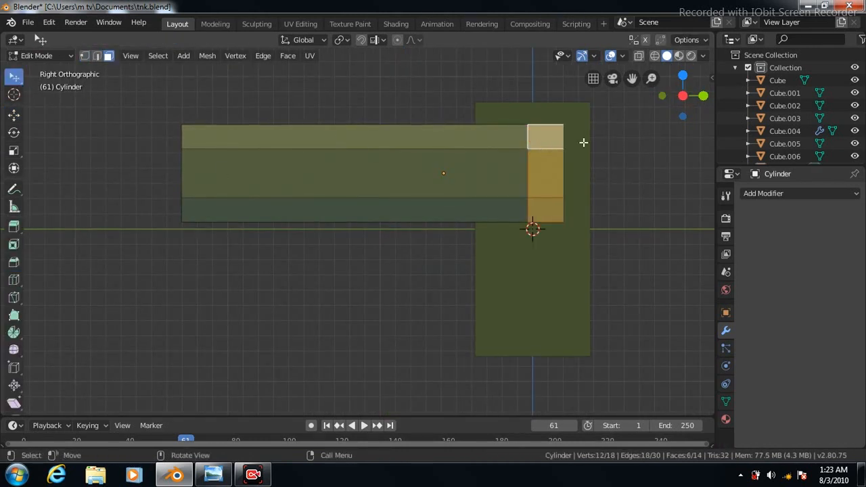
left_click(14, 150)
left_click(287, 56)
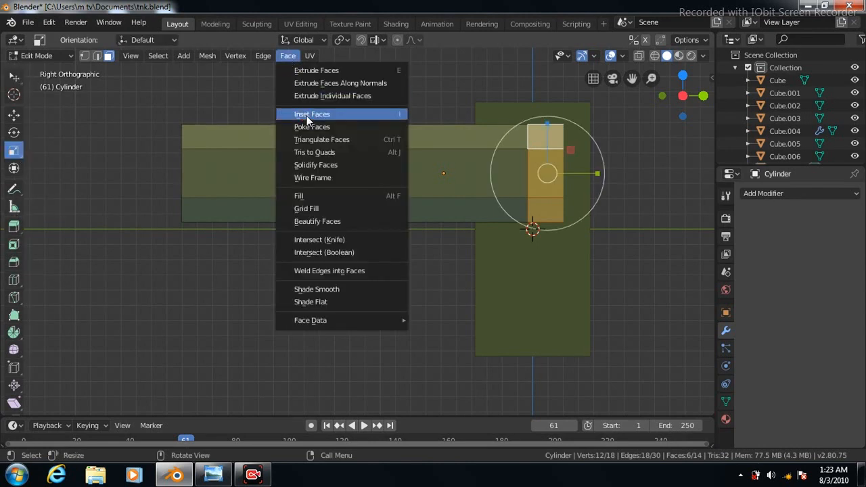
left_click(307, 116)
key("s")
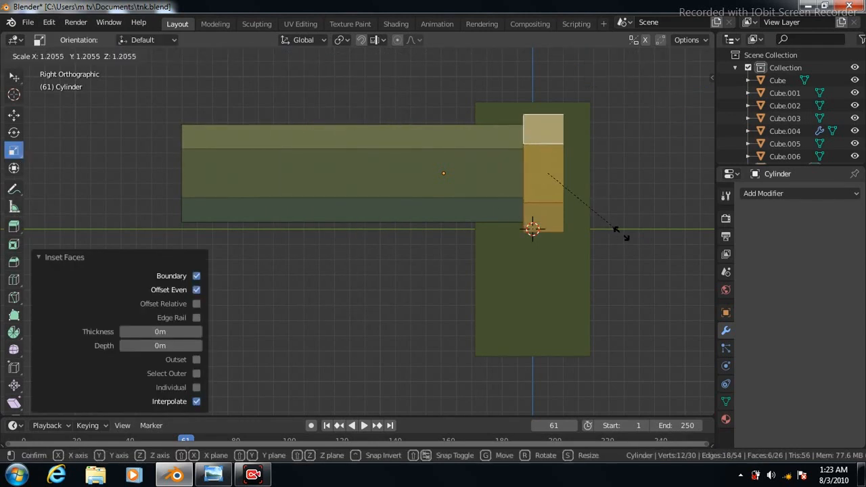
left_click(609, 226)
key("y")
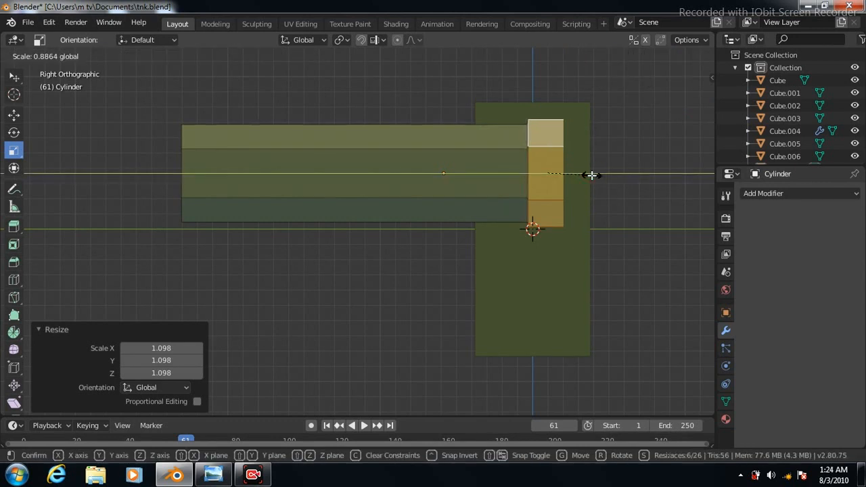
right_click(589, 176)
Add a Subdivision Surface modifier with viewport level 3 to the cylinder and a loop cut near its free end at factor -0.828
left_click(801, 193)
left_click(609, 404)
left_click_drag(759, 289, 785, 289)
left_click(13, 283)
left_click_drag(350, 172, 211, 206)
Inset the face ring at the cylinder's free end with zero thickness, enlarge it into a flange and scale it 0.821 along Y
left_click(109, 56)
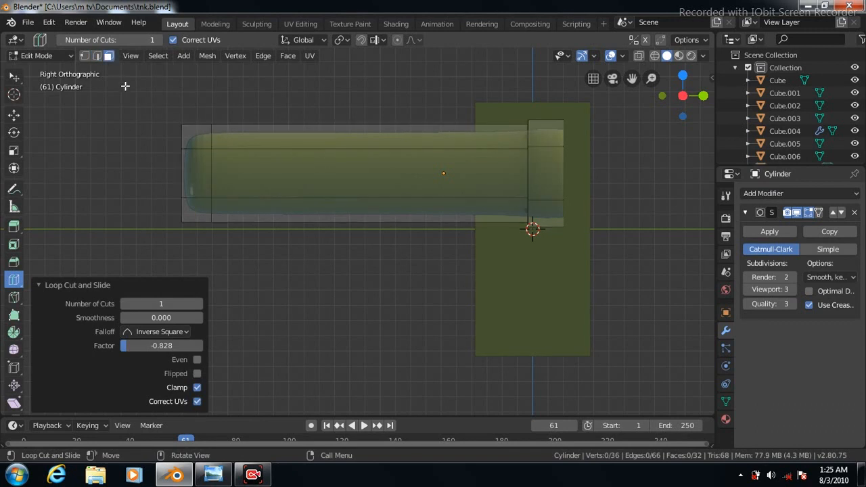
left_click(13, 78)
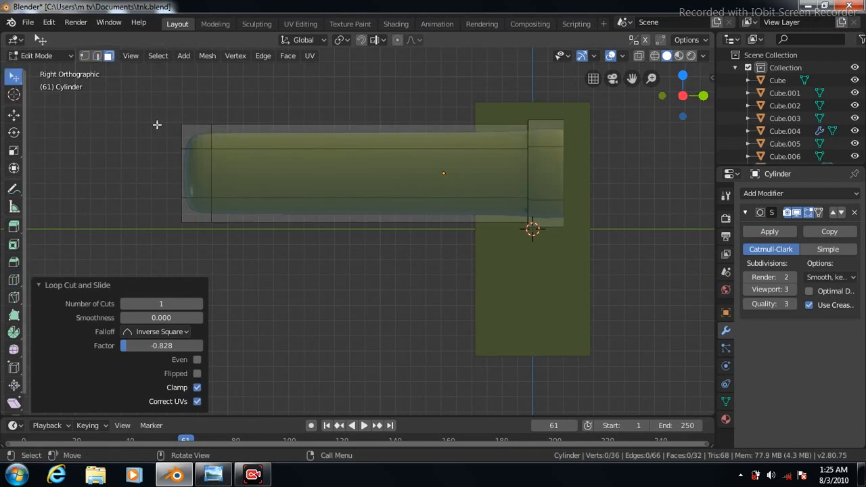
left_click(192, 136)
left_click(198, 153, "alt")
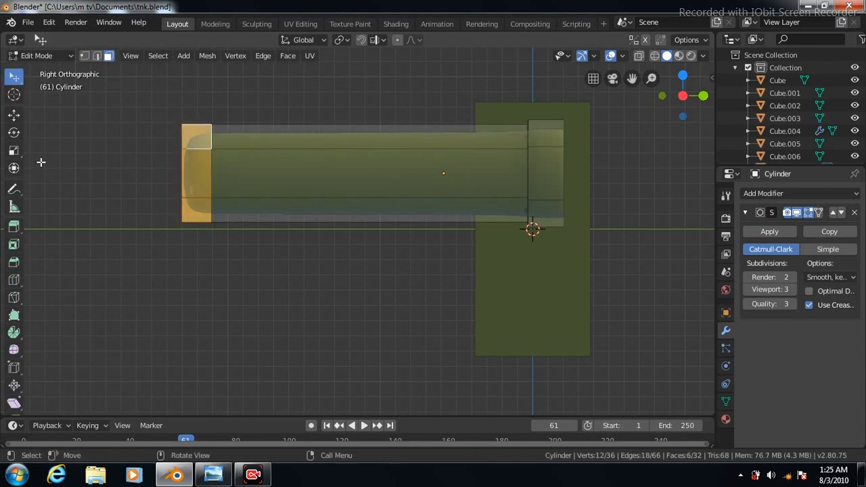
left_click(13, 150)
left_click(265, 280)
left_click(287, 56)
left_click(305, 115)
left_click(304, 120)
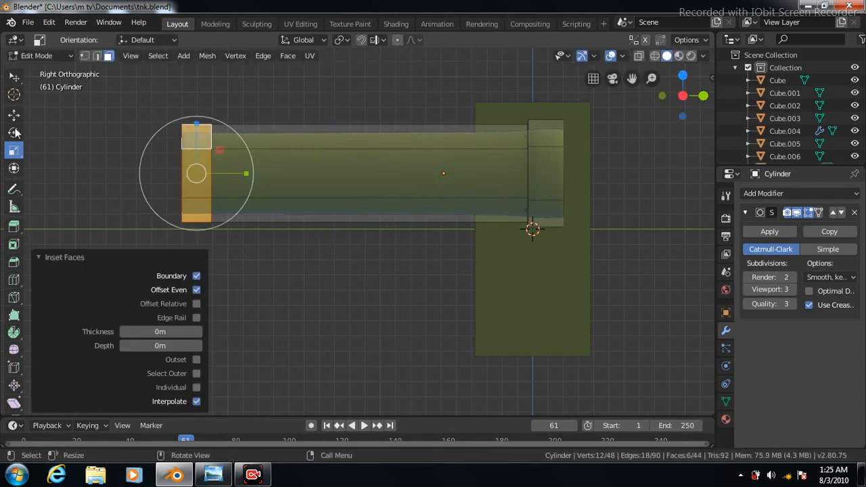
key("s")
left_click(258, 254)
left_click_drag(246, 174, 236, 176)
Add supporting loop cuts around the free-end flange, one at factor -0.714 near its outer edge and one around its front rim
left_click(14, 279)
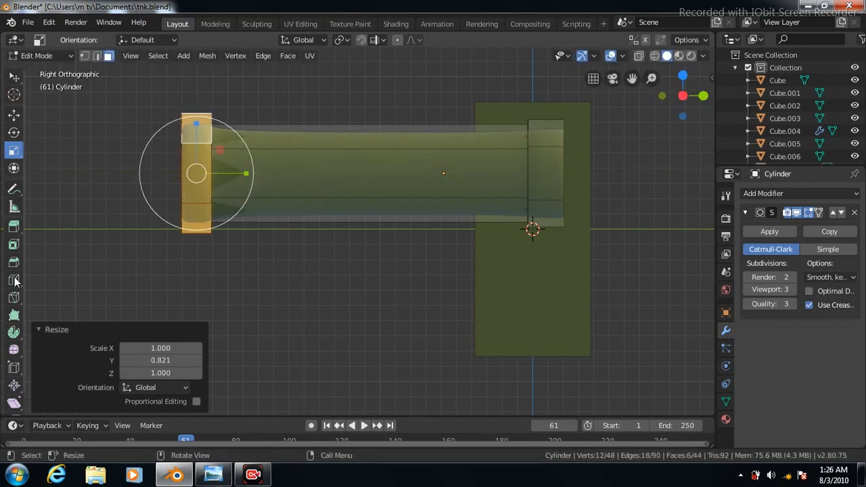
left_click_drag(369, 151, 196, 173)
mouse_move(196, 204)
left_mouse_down()
mouse_move(210, 204)
mouse_move(185, 203)
left_mouse_up()
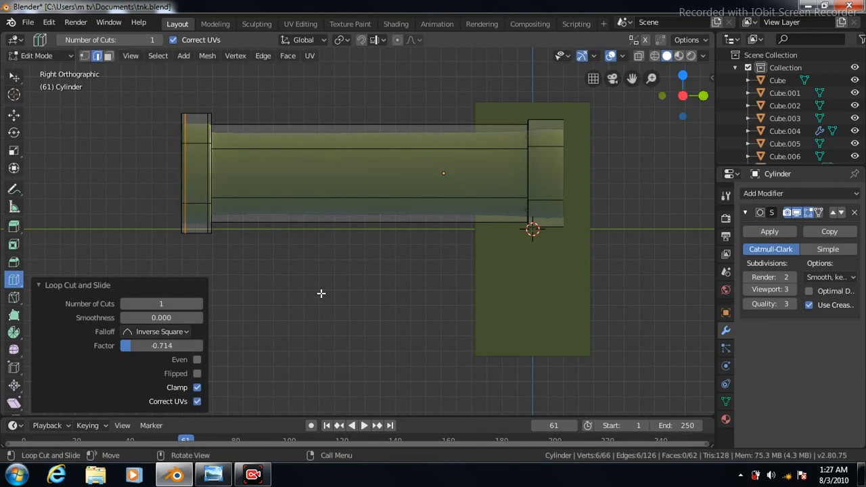
key("KP_1")
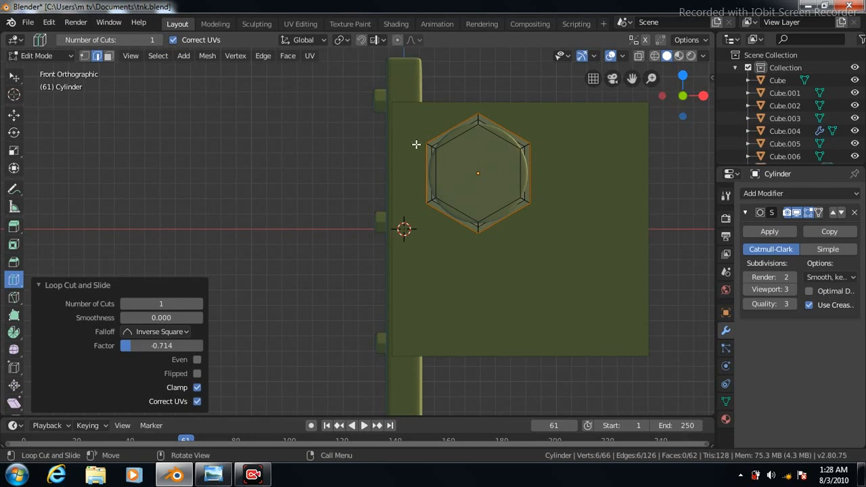
left_click_drag(478, 119, 478, 117)
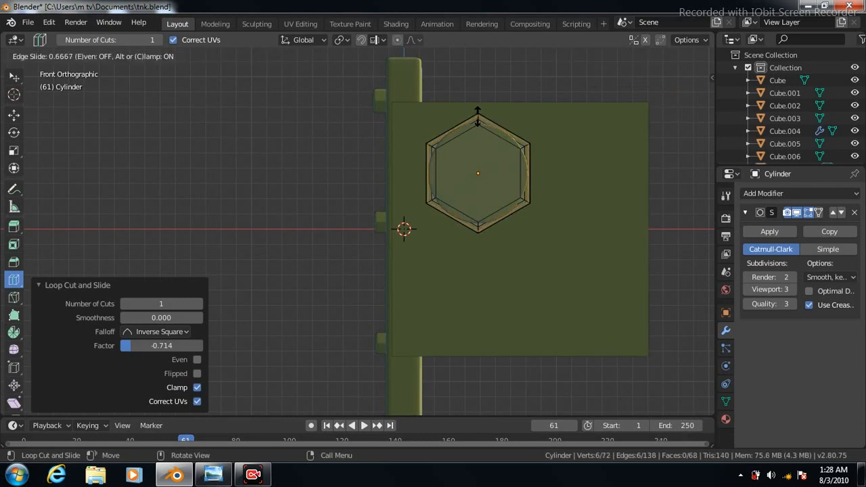
left_click(478, 116)
key("Tab")
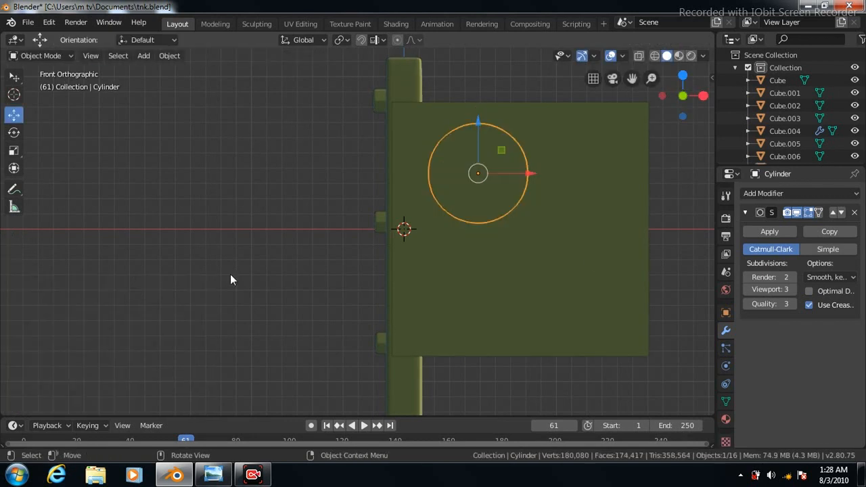
Add supporting loop cuts in the bracket-side flange and beside both flanges' inner edges, and check the smoothed cylinder
key("KP_3")
key("Tab")
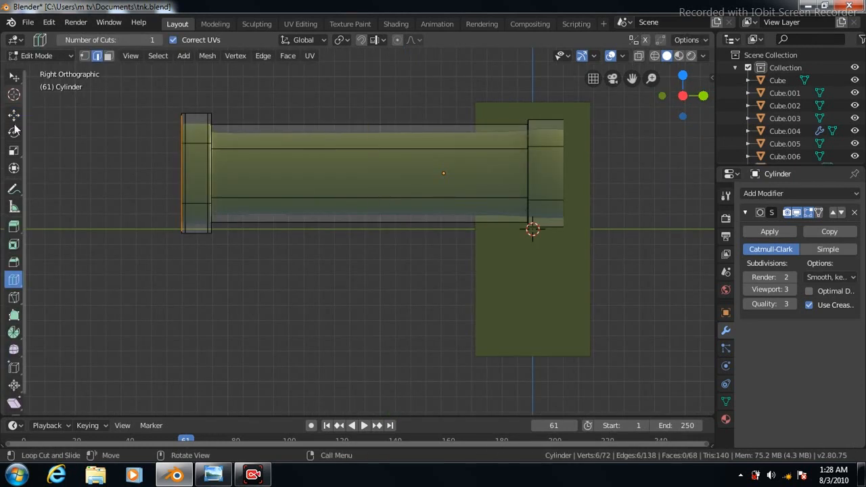
left_click_drag(370, 149, 556, 145)
middle_click_drag(356, 304, 356, 303)
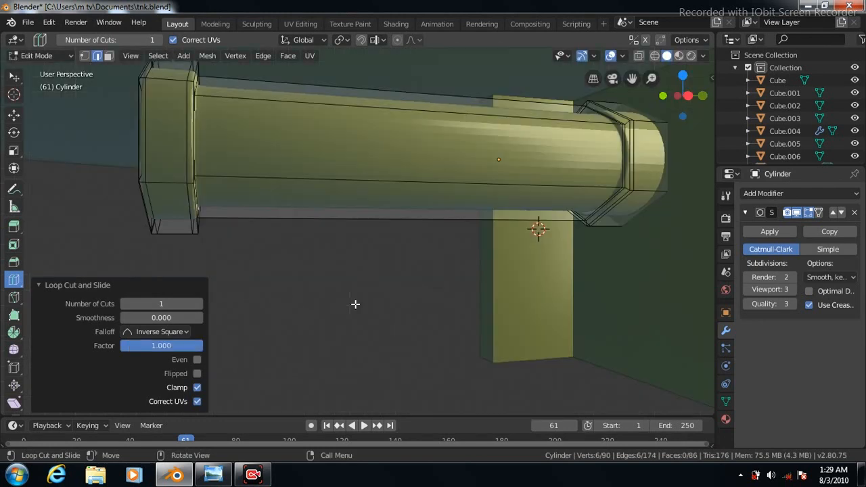
key("KP_6")
key("KP_6")
left_click_drag(633, 78, 666, 81)
mouse_move(147, 191)
left_mouse_down()
mouse_move(139, 189)
mouse_move(149, 191)
left_mouse_up()
key("Tab")
key("Tab")
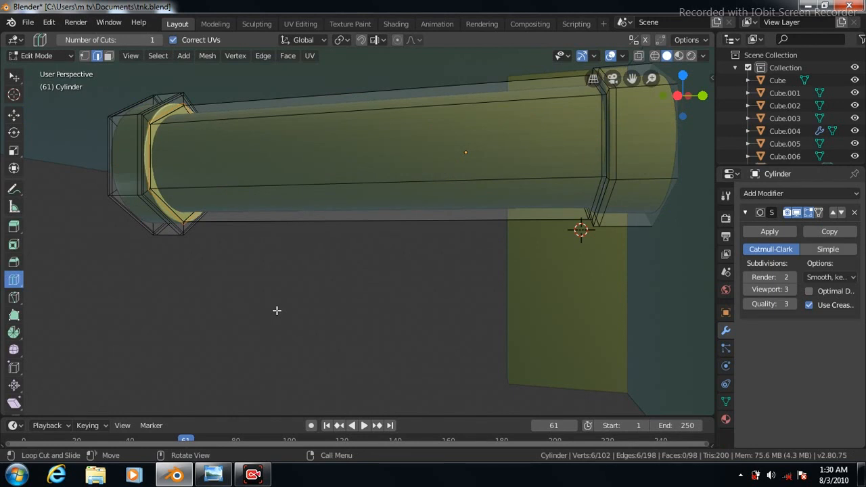
Add one more supporting loop cut at the inner edge of the cylinder's bracket-side flange
middle_click_drag(277, 311, 327, 311)
left_click_drag(642, 192, 646, 192)
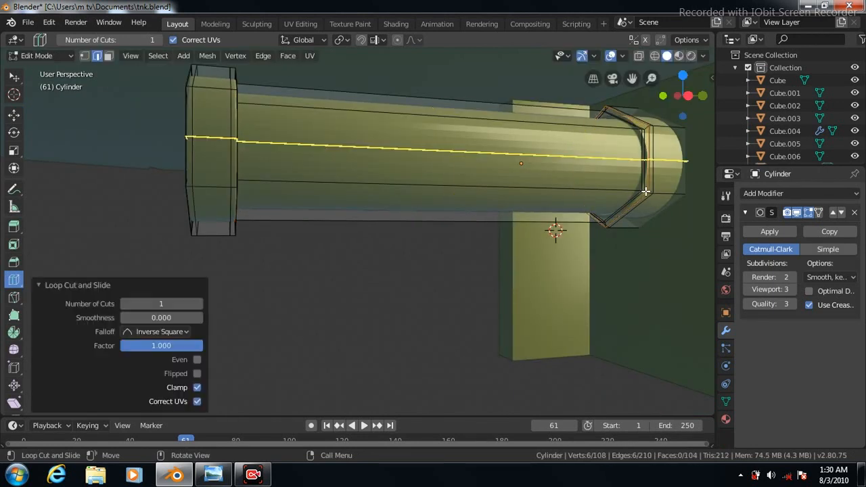
key("Tab")
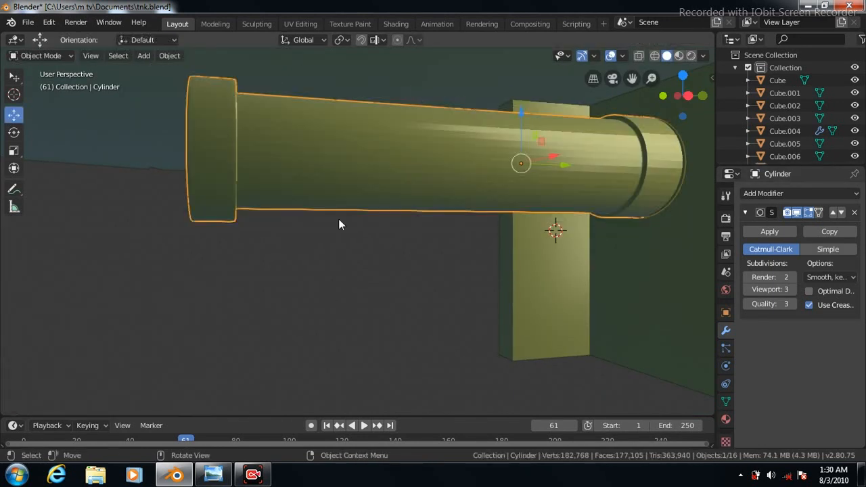
Shade the flanged cylinder smooth and enable Auto Smooth for its normals
right_click(338, 219)
left_click(347, 46)
left_click(726, 401)
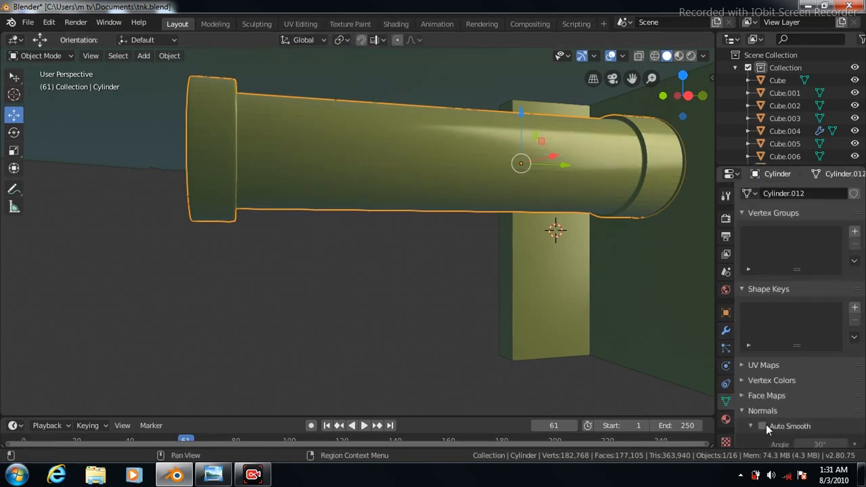
left_click(763, 426)
key("Tab")
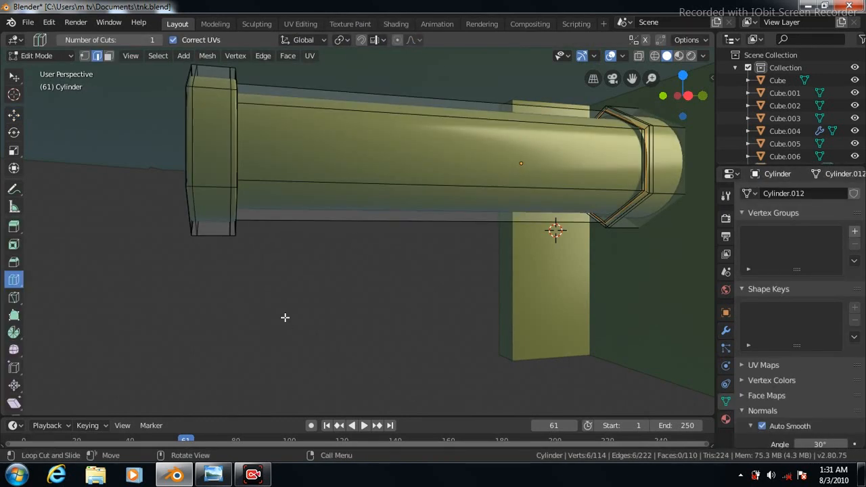
Set the flanged cylinder's origin to its center of mass in the right side view
key("KP_3")
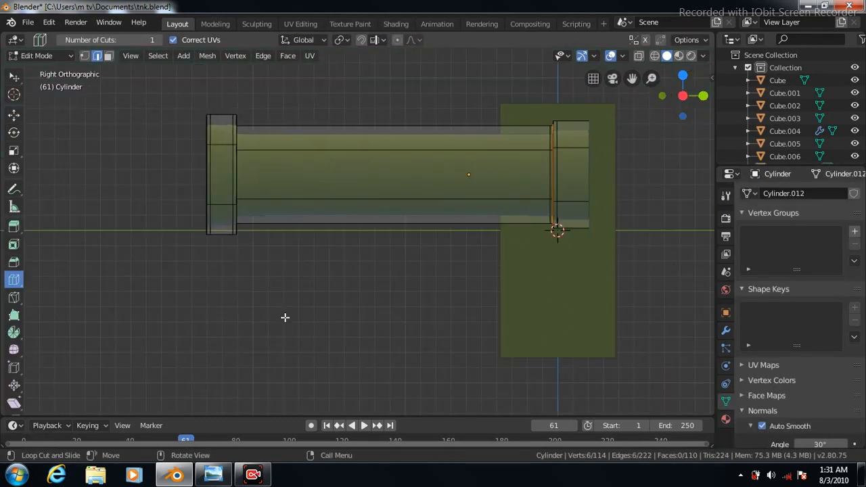
left_click(16, 78)
left_click(640, 56)
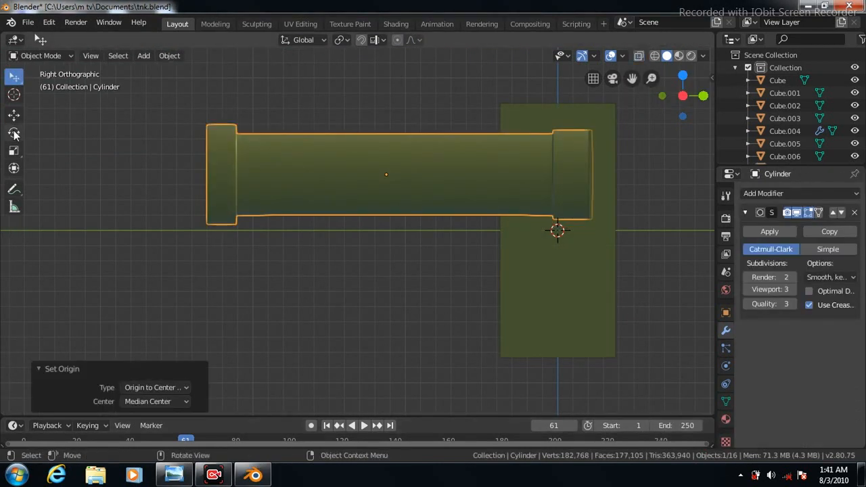
Tilt the cylinder so its free end points upward and raise it 0.0266 m along Z
left_click(13, 132)
left_click_drag(430, 157, 450, 168)
left_click(14, 114)
left_click_drag(403, 130, 397, 79)
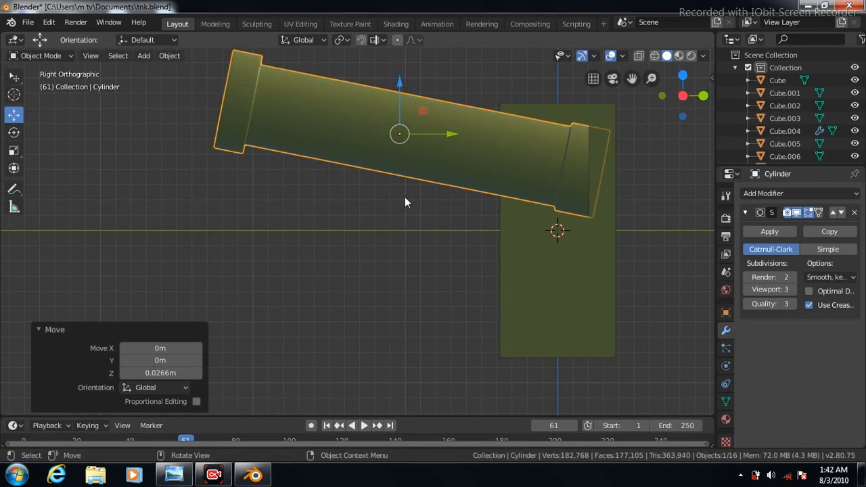
Remove the cylinder's Subdivision Surface modifier, then duplicate the cylinder and shift the copy 0.0774 m along X
key("KP_1")
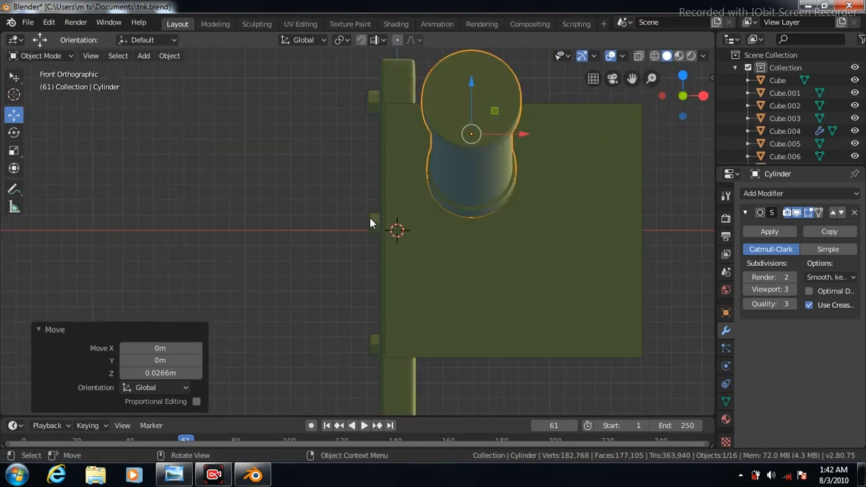
left_click(855, 213)
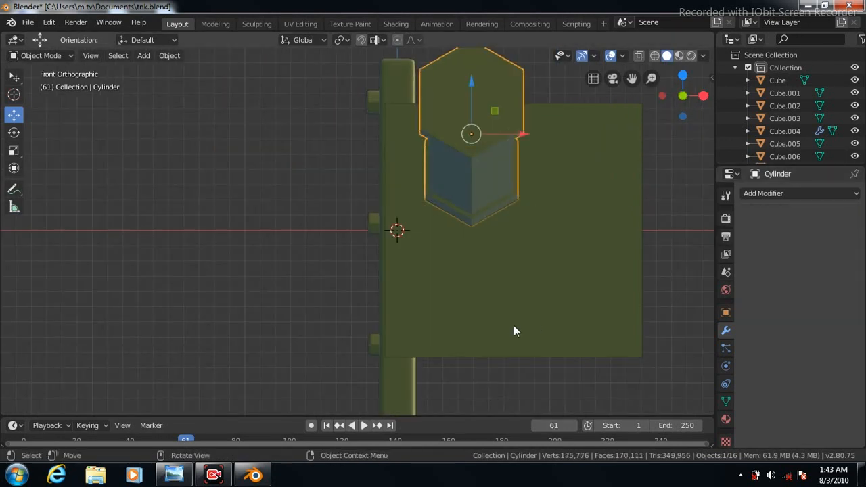
key("shift+d")
right_click(483, 379)
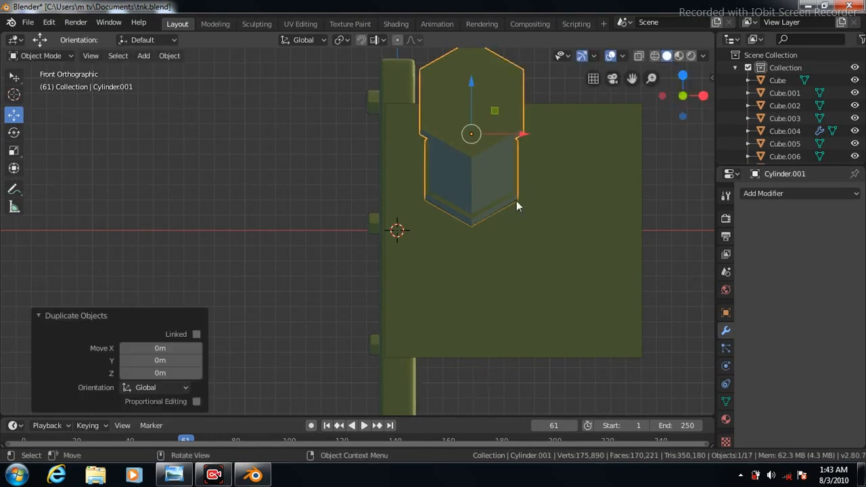
left_click_drag(522, 138, 658, 134)
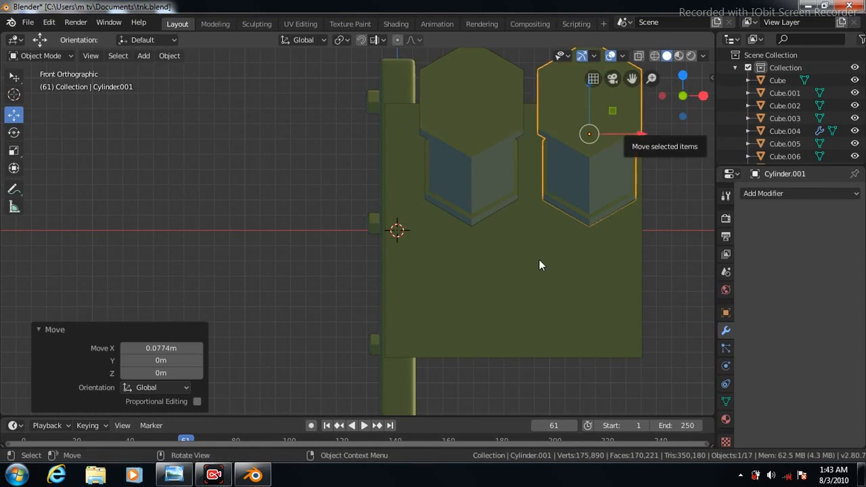
Duplicate both cylinders together and move the copies -0.0824 m along Z to form a second row
left_click(480, 132, "shift")
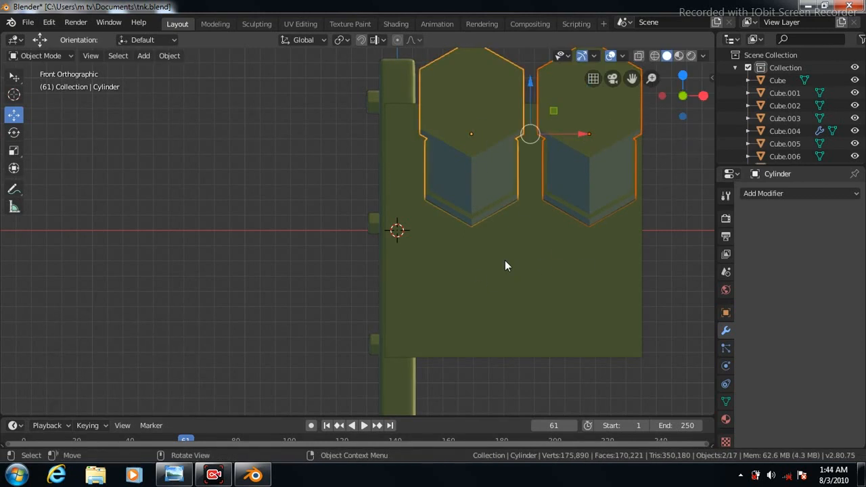
key("shift+d")
right_click(505, 260)
left_click_drag(530, 80, 530, 205)
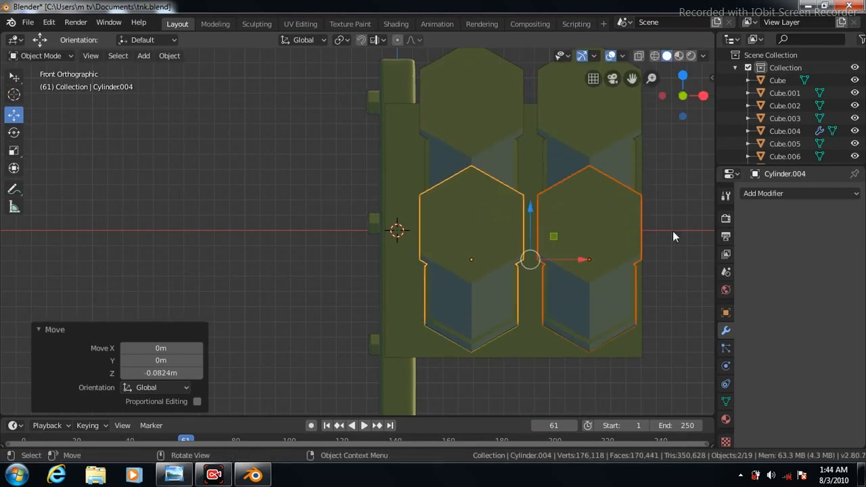
key("KP_3")
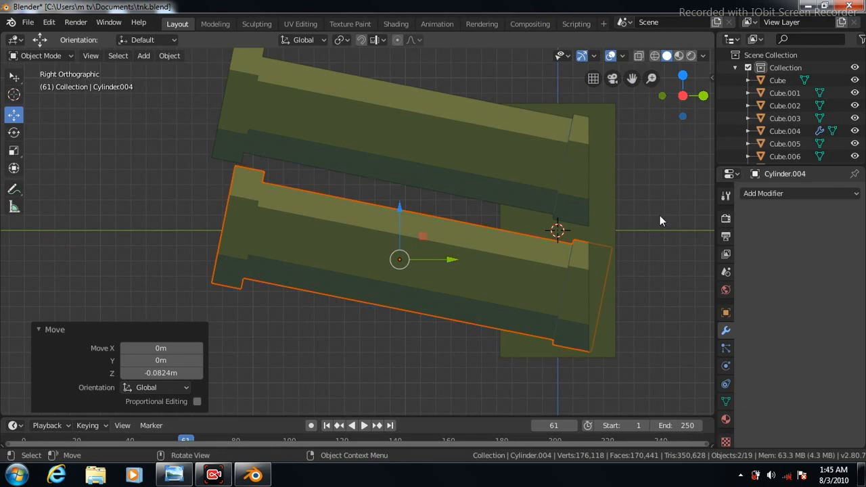
Join all four cylinders with the bracket block into one object and enable Auto Smooth on it
key("KP_1")
left_click(598, 133, "shift")
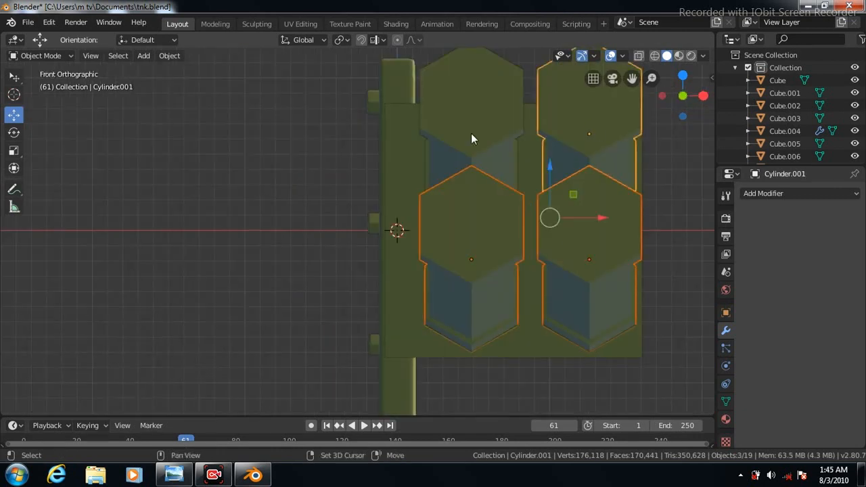
left_click(472, 135, "shift")
left_click(562, 348, "shift")
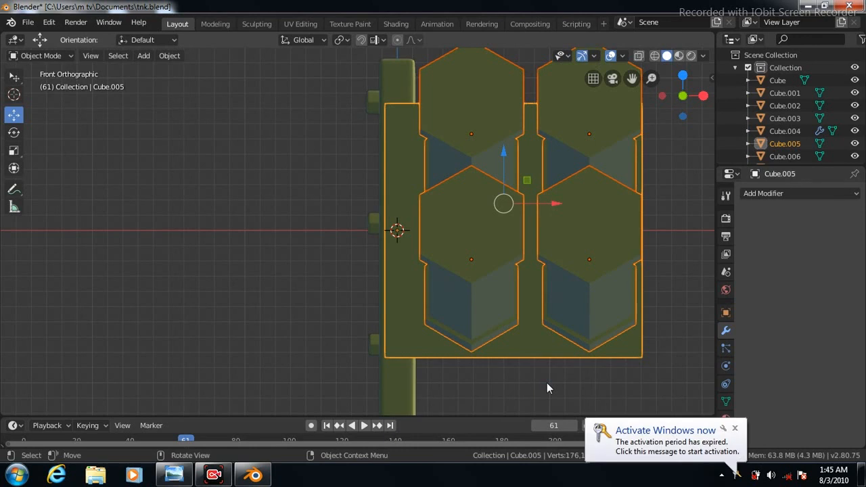
key("ctrl+j")
left_click(726, 402)
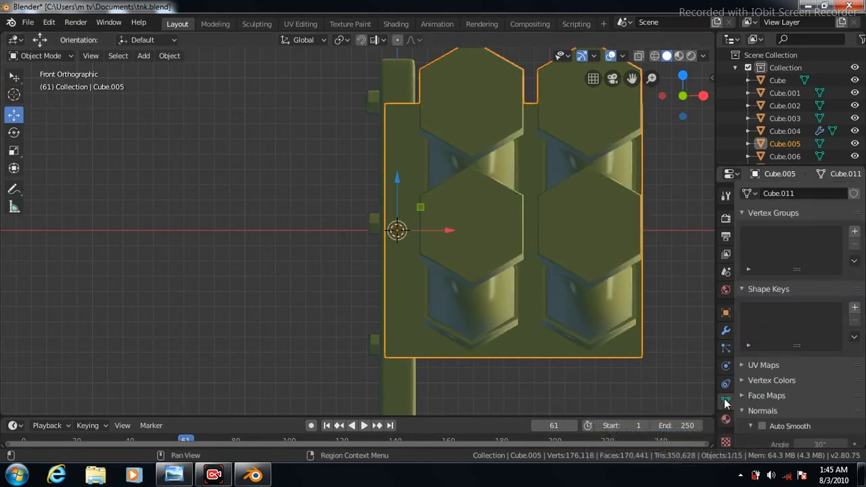
left_click(762, 425)
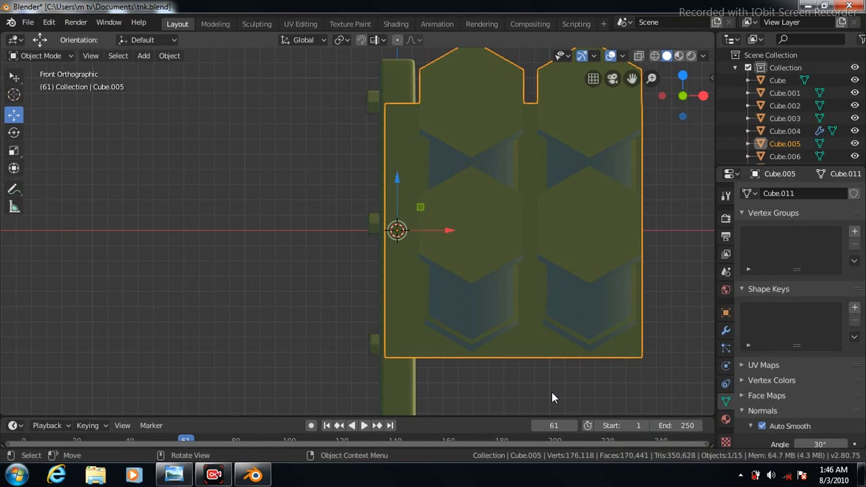
Set the joined bracket's origin to Center of Mass (Surface)
key("KP_3")
left_click(144, 55)
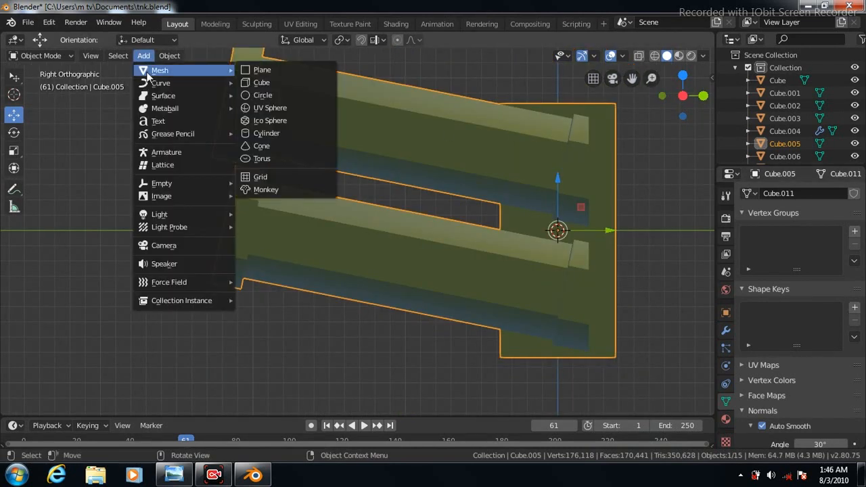
left_click(169, 56)
left_click(324, 124)
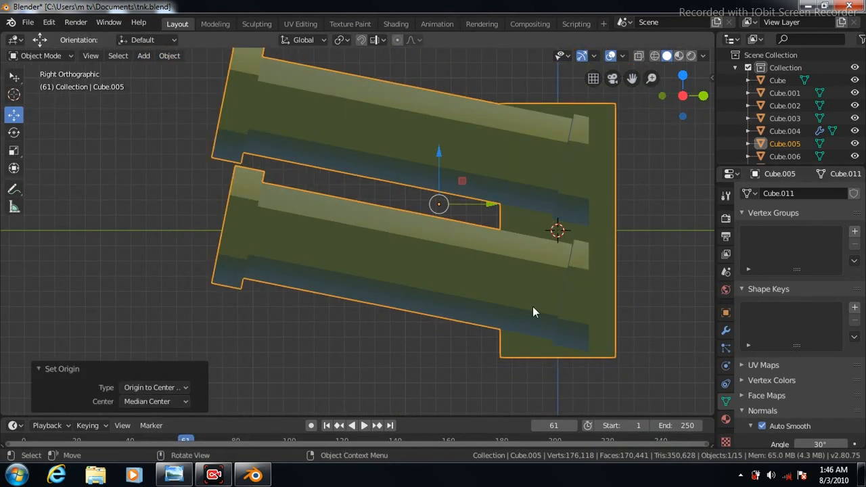
Set the joined bracket's origin to the 3D cursor so it can be mirrored across the turret's centre
key("Tab")
key("KP_1")
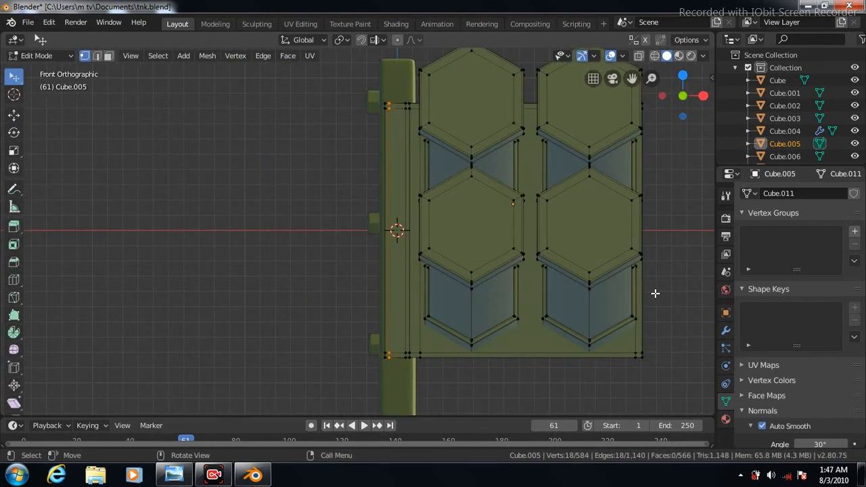
scroll(655, 293, "down", 8)
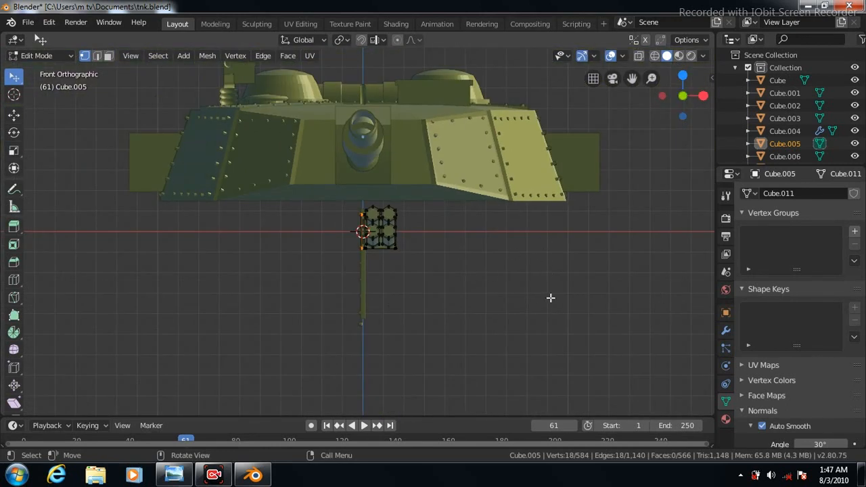
key("Tab")
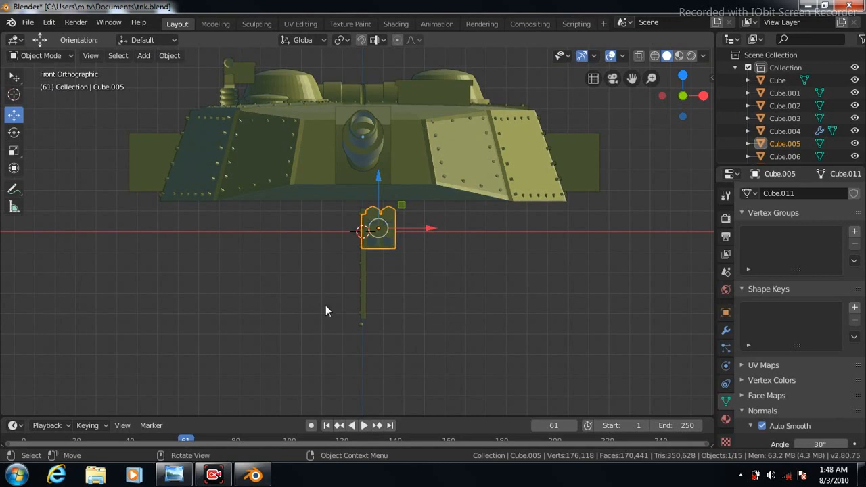
left_click(169, 56)
mouse_move(203, 82)
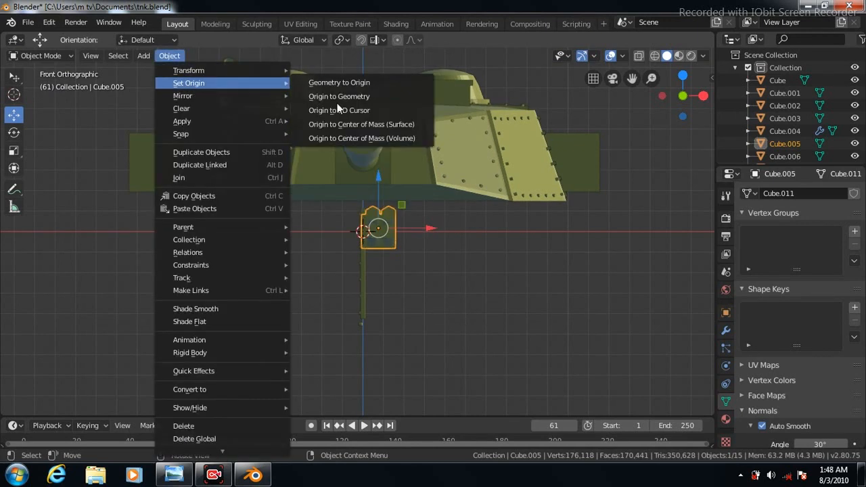
left_click(337, 112)
Select the bracket's entire mesh in Edit Mode and move it 0.992 m along X, away from its origin
key("Tab")
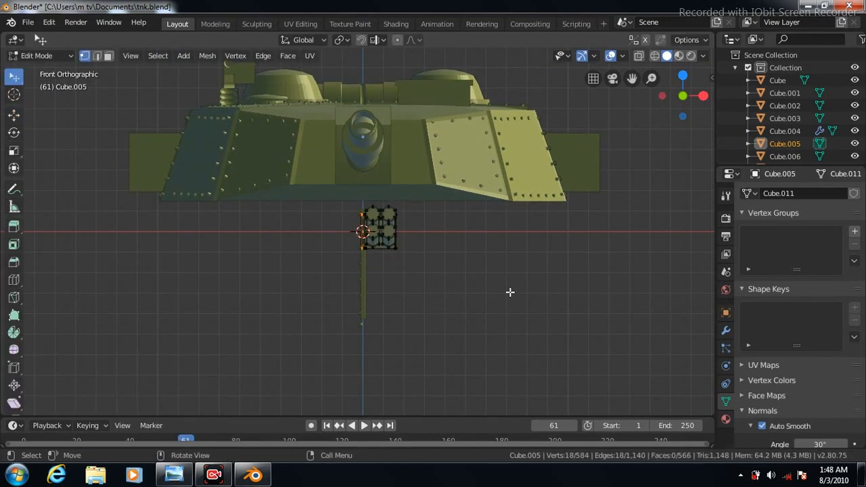
key("a")
left_click(14, 115)
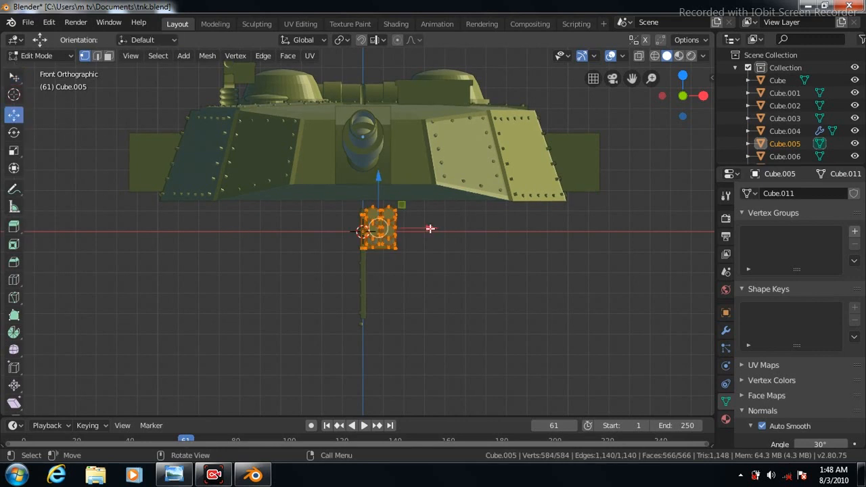
left_click_drag(435, 228, 640, 207)
Add a Mirror modifier on the X axis to the bracket and apply it in Object Mode
left_click(726, 329)
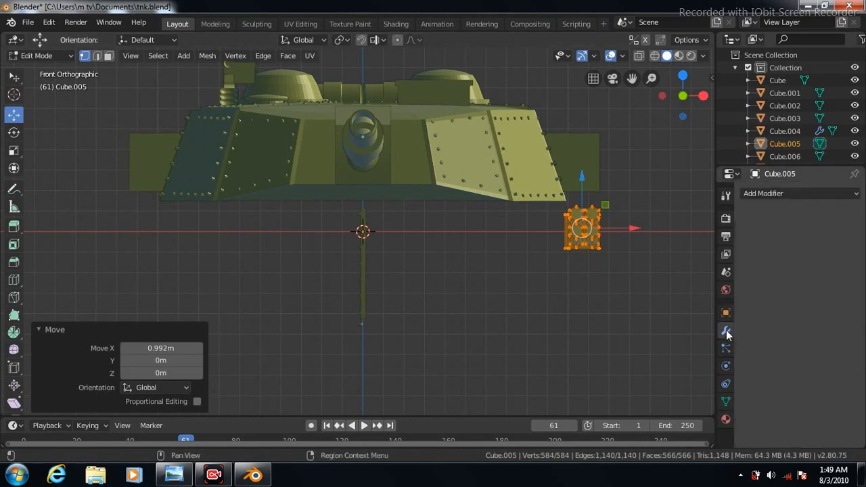
left_click(856, 197)
left_click(596, 322)
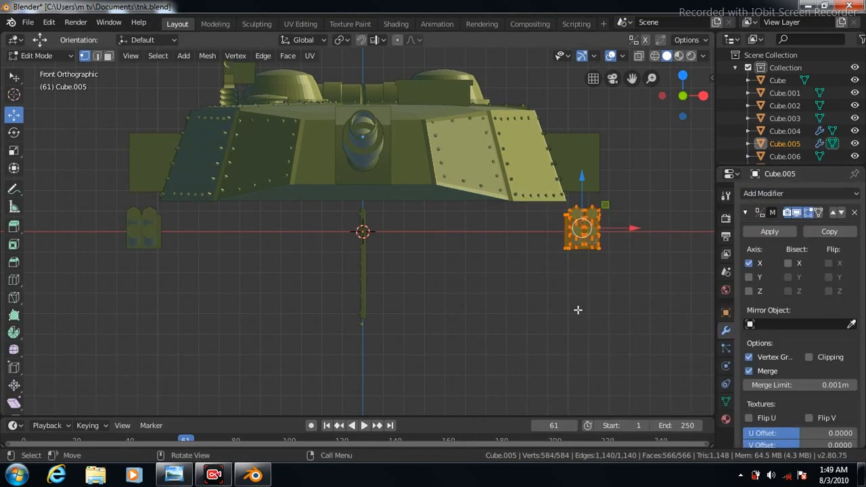
left_click(770, 232)
key("Tab")
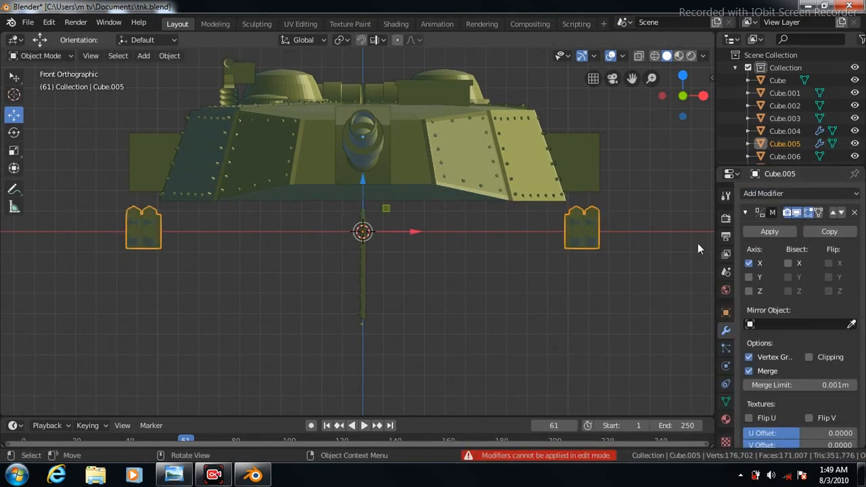
left_click(769, 231)
Raise the bracket pair to the turret's side height, shift it rearward along Y and move it -0.213 m along X
left_click(170, 56)
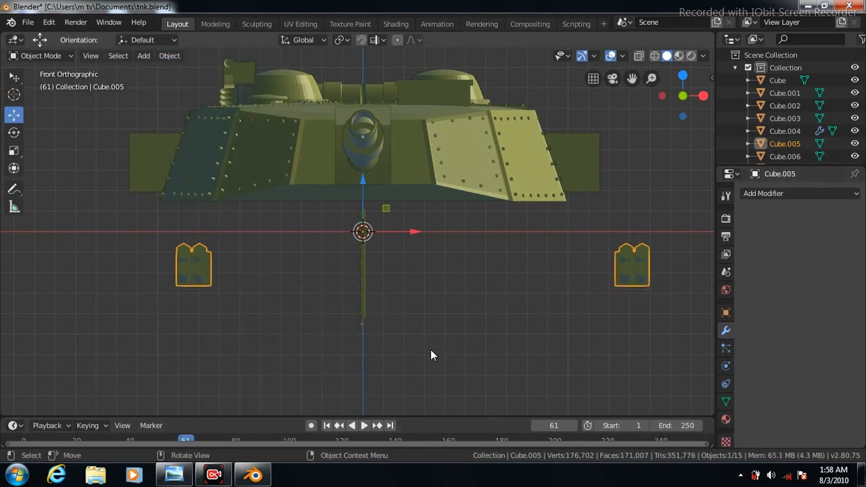
key("KP_3")
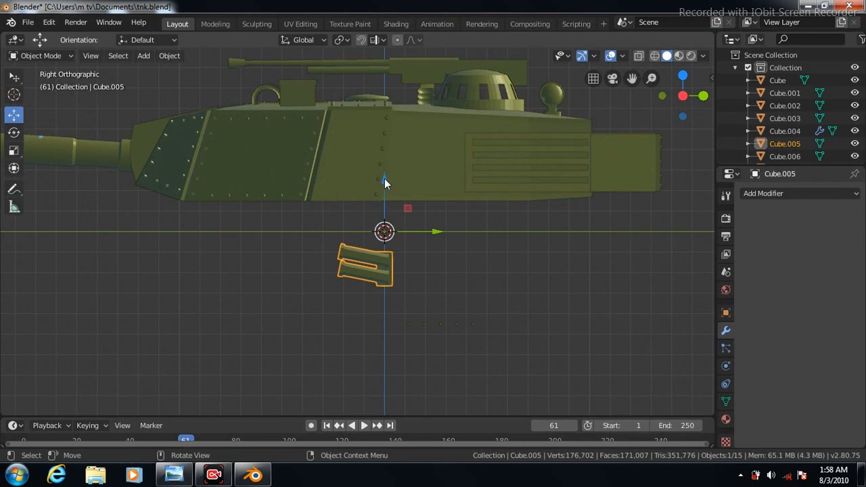
left_click_drag(384, 179, 400, 406)
left_click_drag(434, 102, 497, 135)
key("KP_7")
left_click_drag(413, 142, 368, 160)
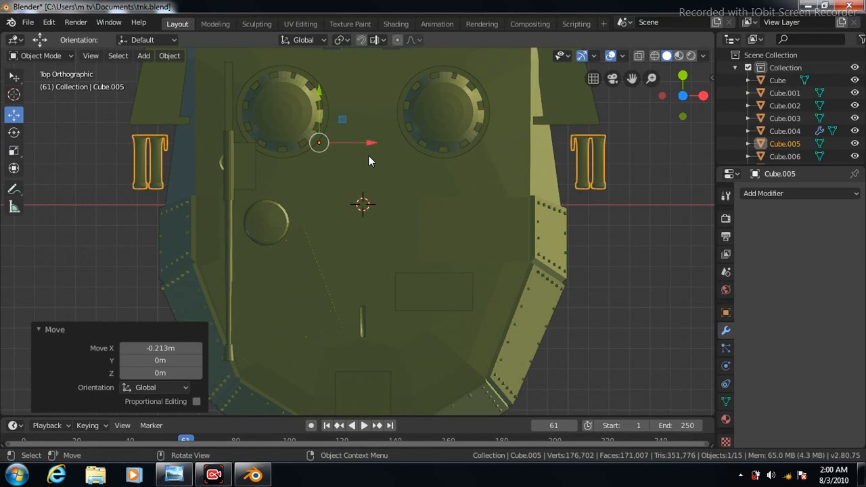
Move the bracket's mesh -0.148 m and then a further -0.0372 m along X, closer to the turret's side
left_click(15, 154)
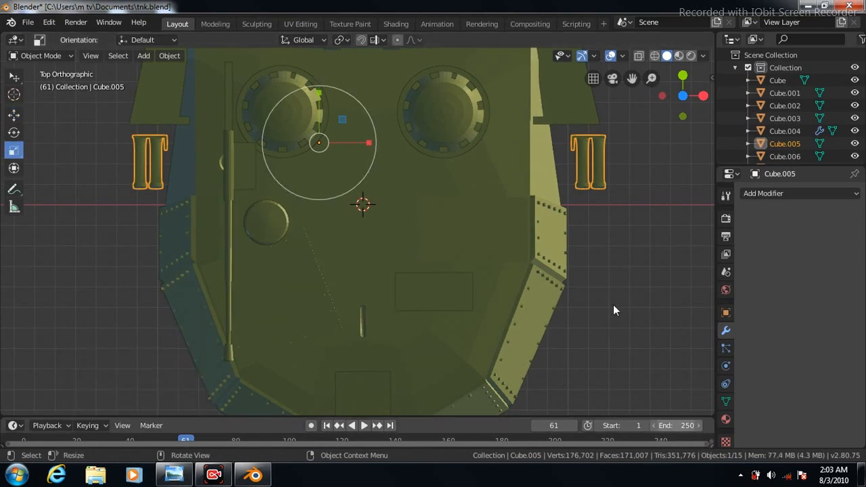
key("ctrl+s")
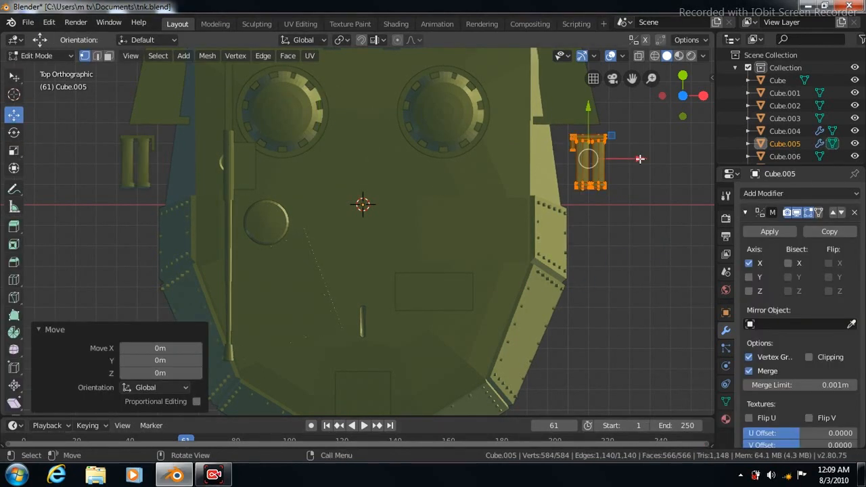
key("g")
key("x")
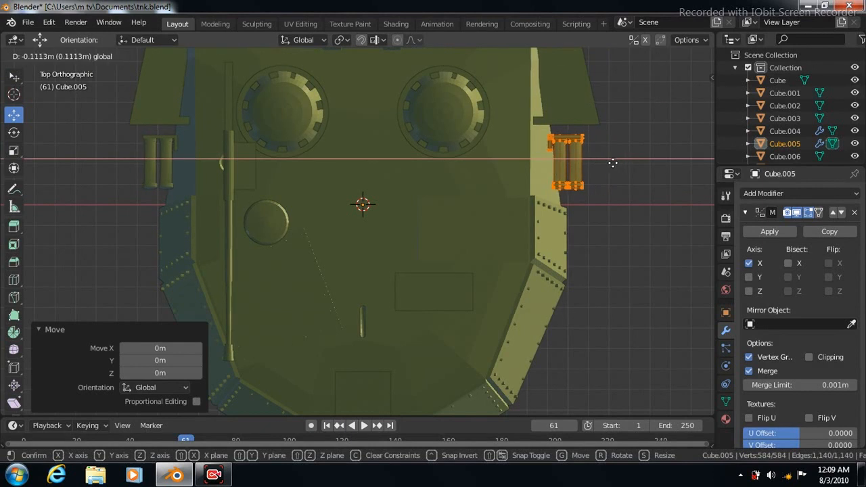
left_click(609, 163)
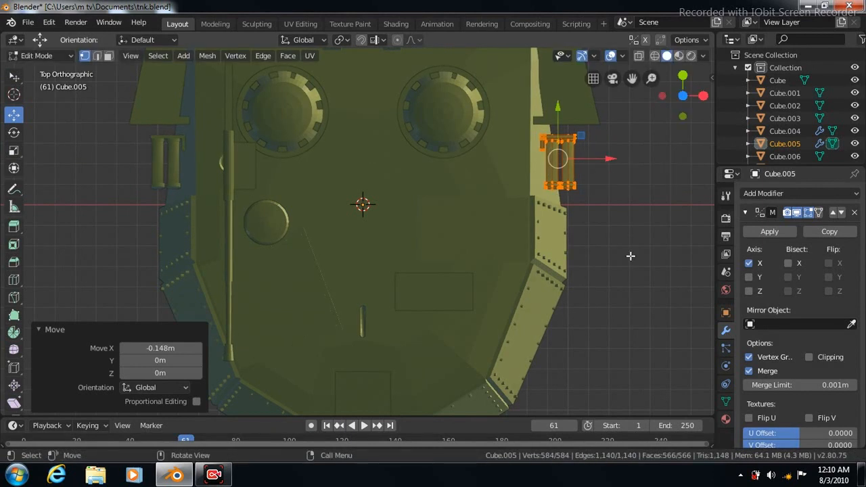
key("ctrl+KP_1")
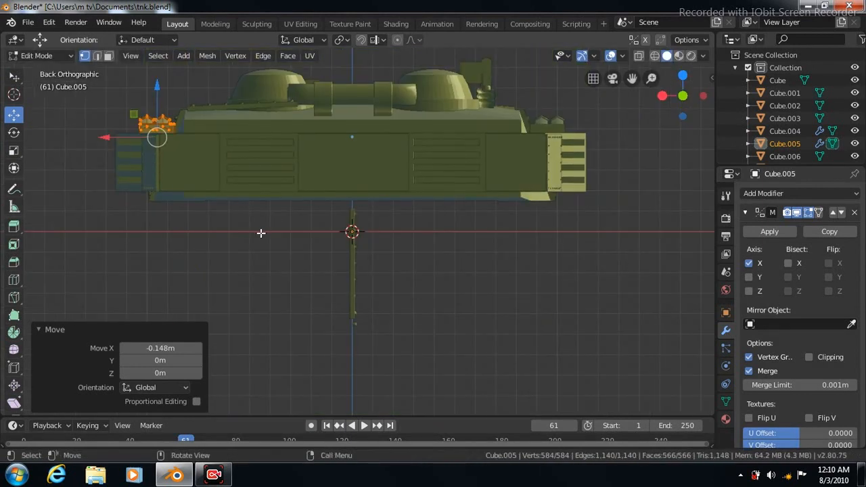
key("KP_8")
key("KP_8")
scroll(261, 233, "down", 2)
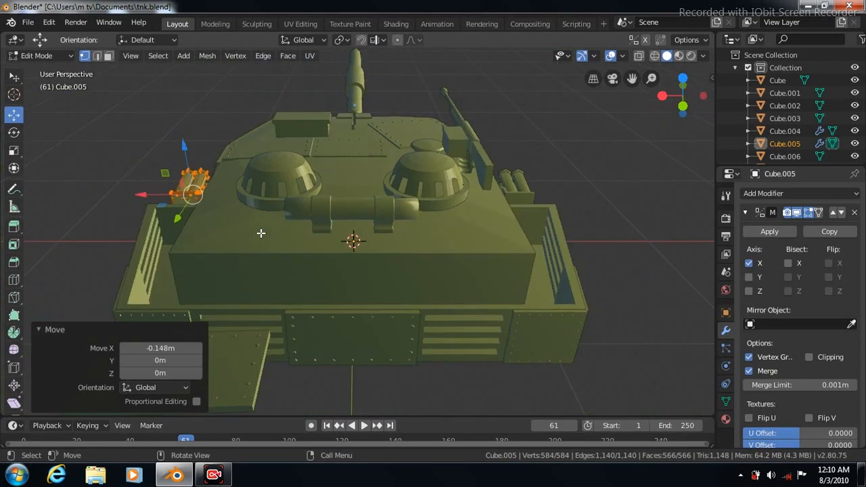
left_click_drag(632, 78, 673, 84)
left_click_drag(186, 200, 195, 202)
Rotate the bracket's mesh -15.2° about X, shift it slightly forward along Y and move it -0.0356 m along Z
key("KP_3")
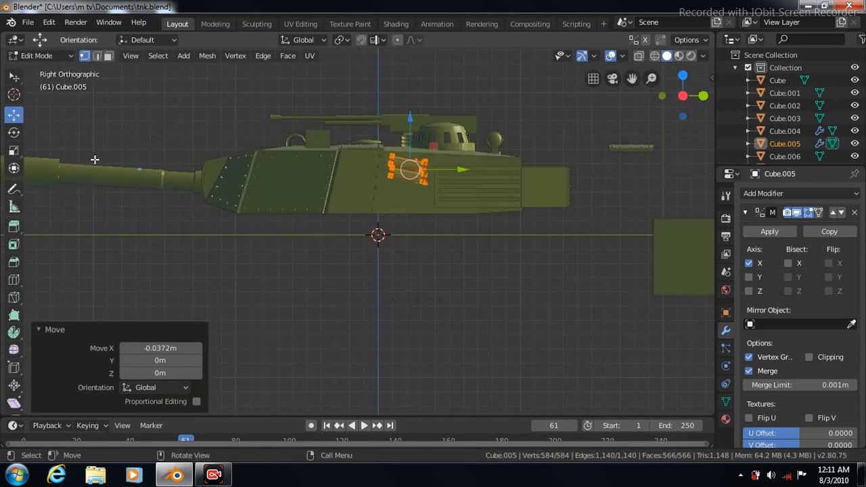
left_click(13, 132)
left_click_drag(457, 164, 458, 173)
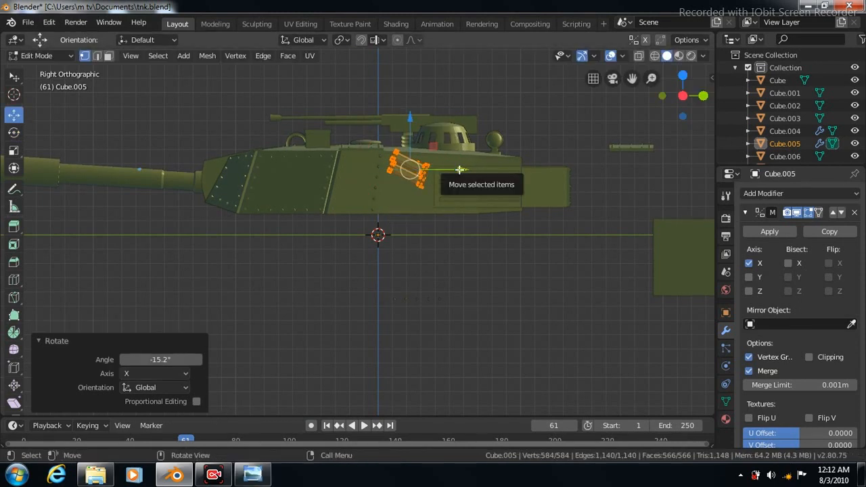
left_click_drag(459, 171, 453, 172)
left_click_drag(403, 120, 403, 126)
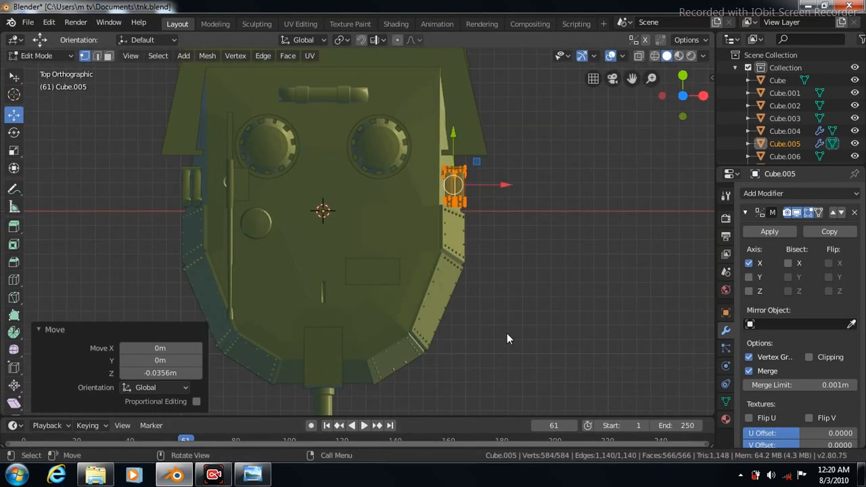
Examine how the tilted bracket and its tubes sit against the turret's side plates from several angles
key("KP_3")
scroll(507, 333, "up", 5)
left_click_drag(631, 78, 496, 277)
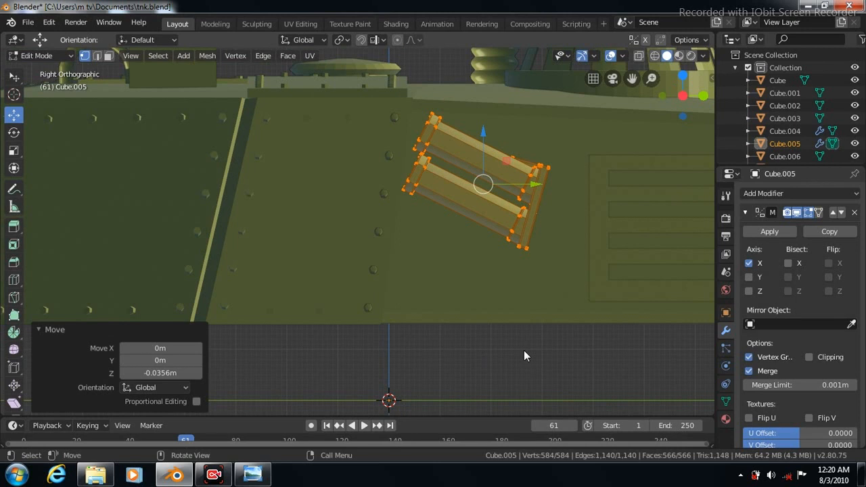
key("KP_6")
scroll(524, 350, "down", 2)
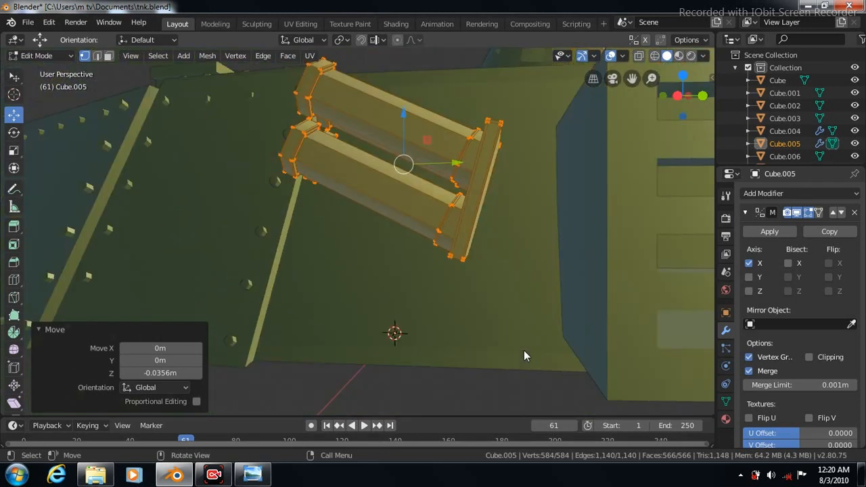
key("KP_4")
key("KP_4")
key("KP_4")
key("KP_4")
key("KP_4")
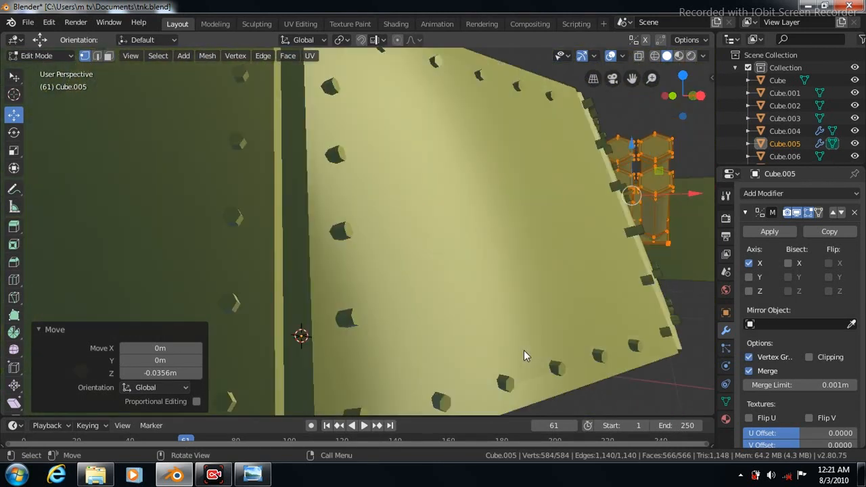
key("KP_4")
key("KP_6")
key("KP_6")
key("KP_6")
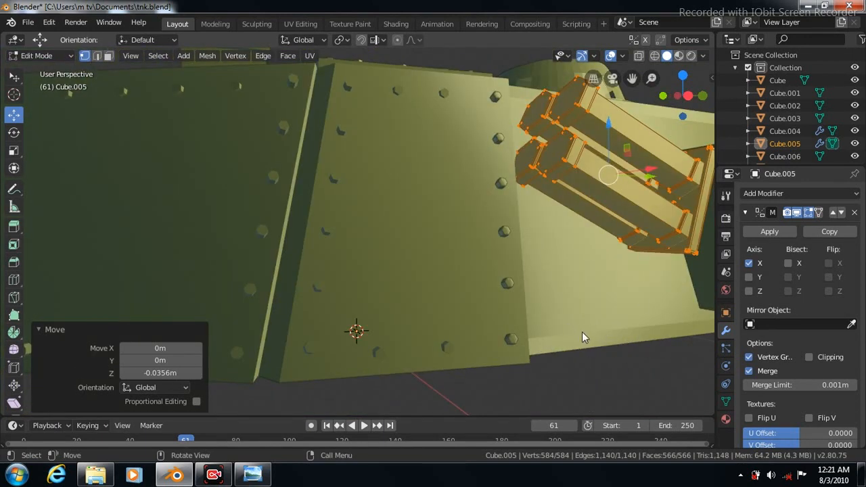
key("KP_3")
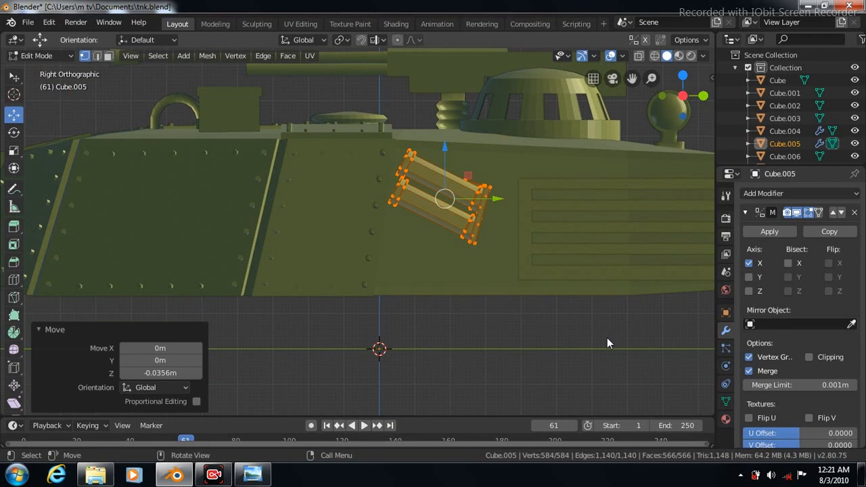
Rotate the bracket's mesh about Z to angle its tubes outward and move it 0.0215 m along X
key("KP_7")
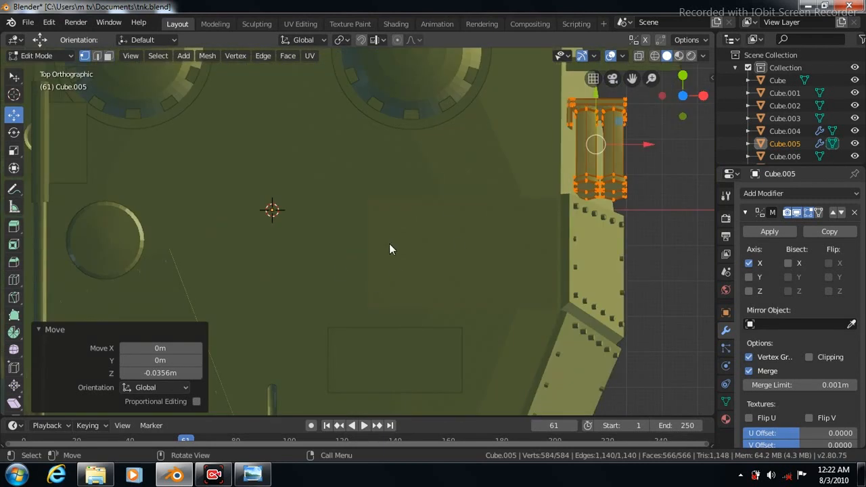
key("KP_Subtract")
left_click_drag(632, 79, 691, 86)
mouse_move(668, 167)
left_mouse_down()
mouse_move(679, 169)
mouse_move(669, 151)
mouse_move(683, 167)
left_mouse_up()
left_click(14, 134)
left_click(14, 116)
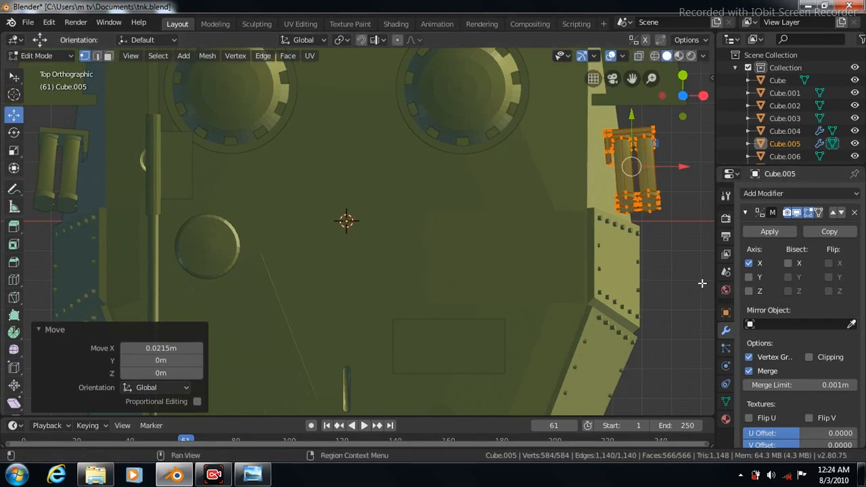
Rotate the bracket's mesh -19.9° about Y so it leans with the turret's sloped side
key("Tab")
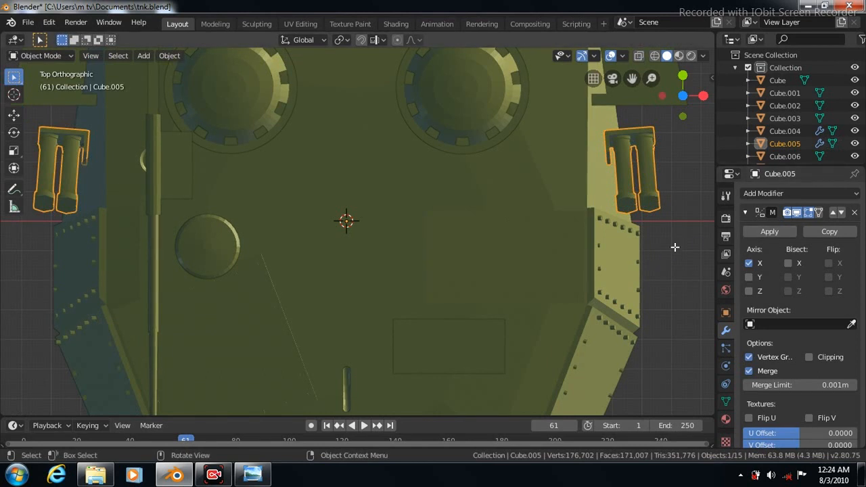
key("Tab")
left_click(14, 132)
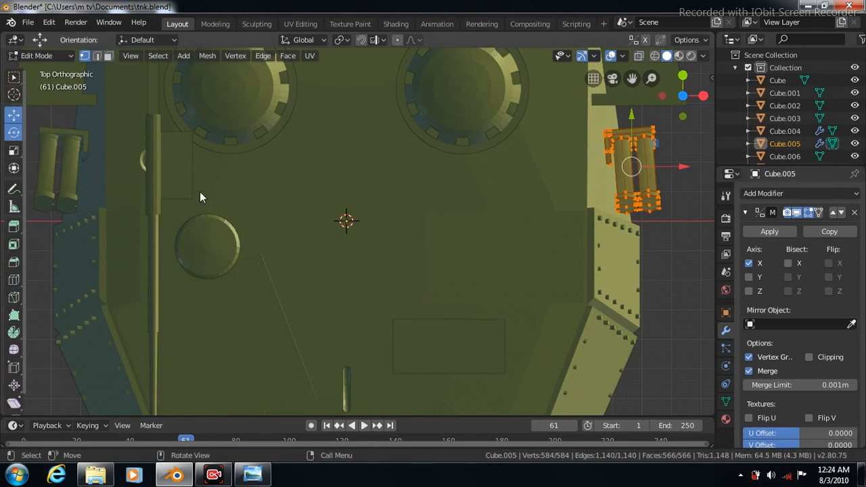
key("KP_1")
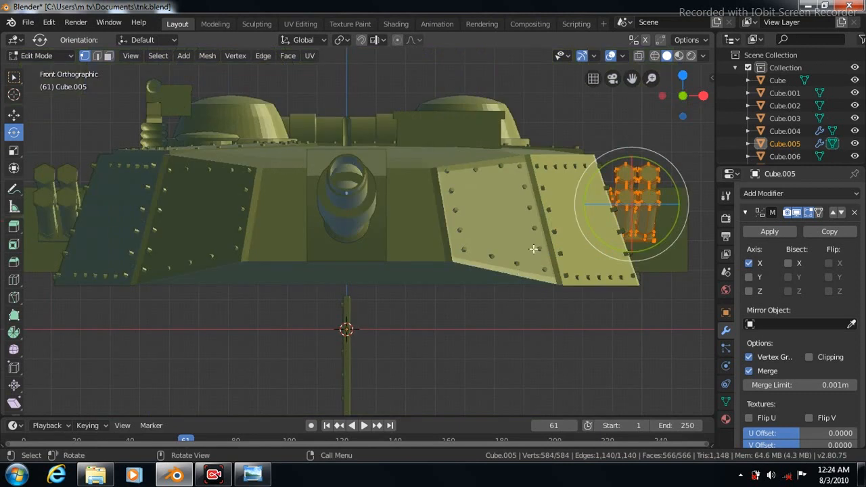
left_click_drag(674, 198, 668, 172)
key("KP_7")
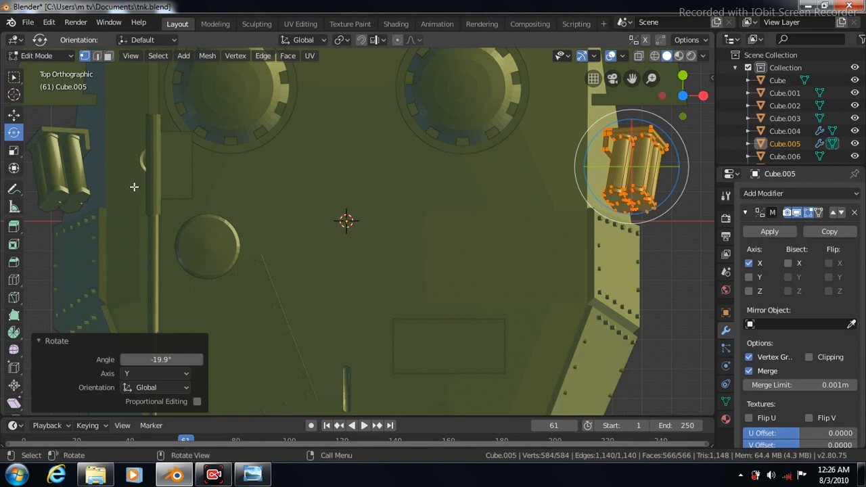
left_click(14, 116)
left_click_drag(682, 167, 682, 170)
Apply the bracket's Mirror modifier in Object Mode
left_click(767, 231)
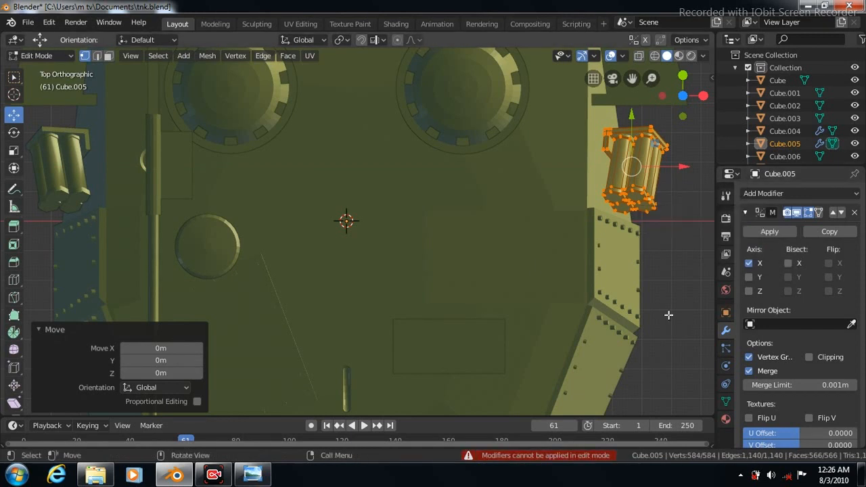
key("Tab")
left_click(765, 231)
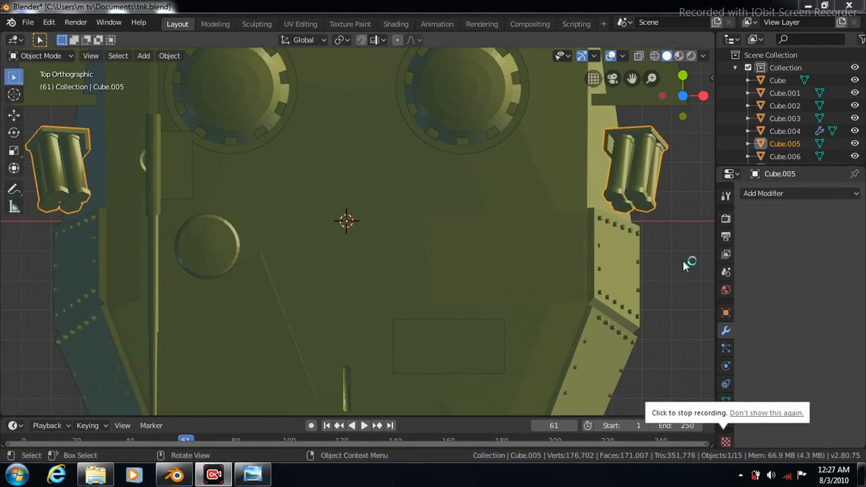
Join the bracket pair to the turret body and enable Auto Smooth for its normals at 30°
key("shift")
left_click(483, 235, "shift")
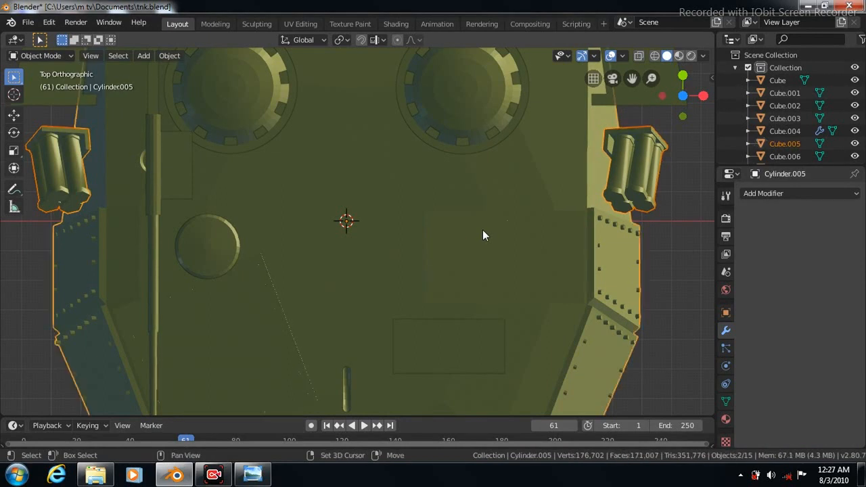
key("ctrl+j")
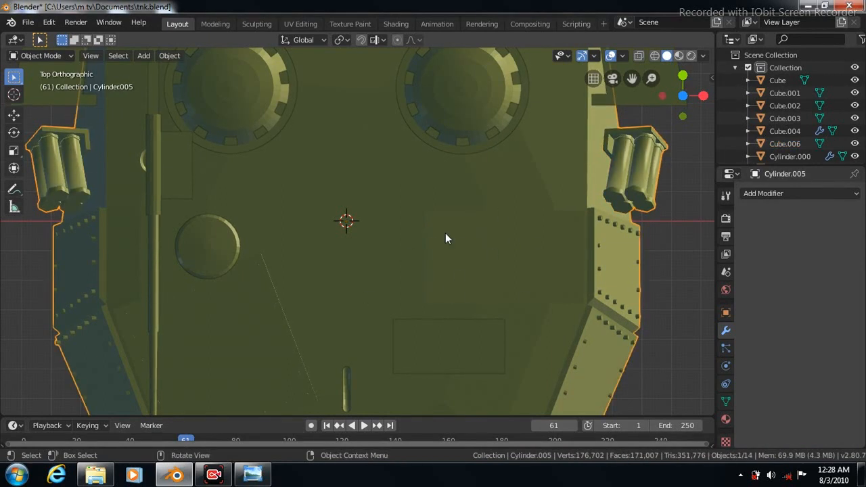
left_click(726, 402)
left_click(763, 426)
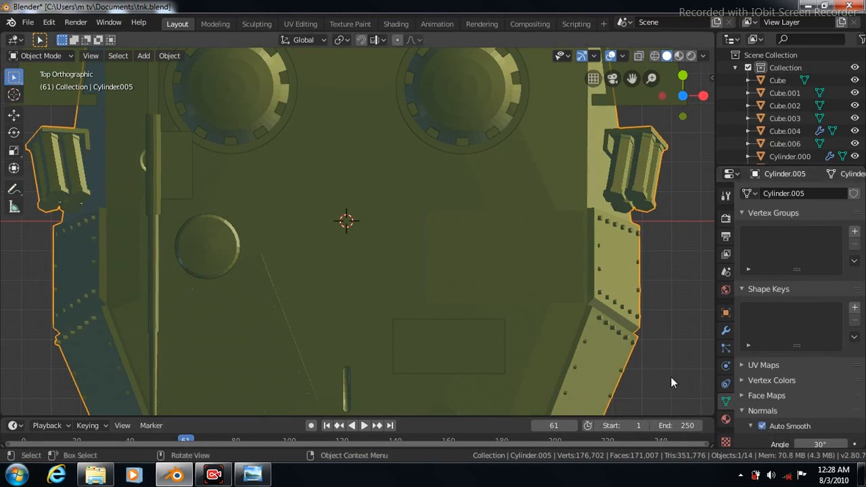
left_click(726, 331)
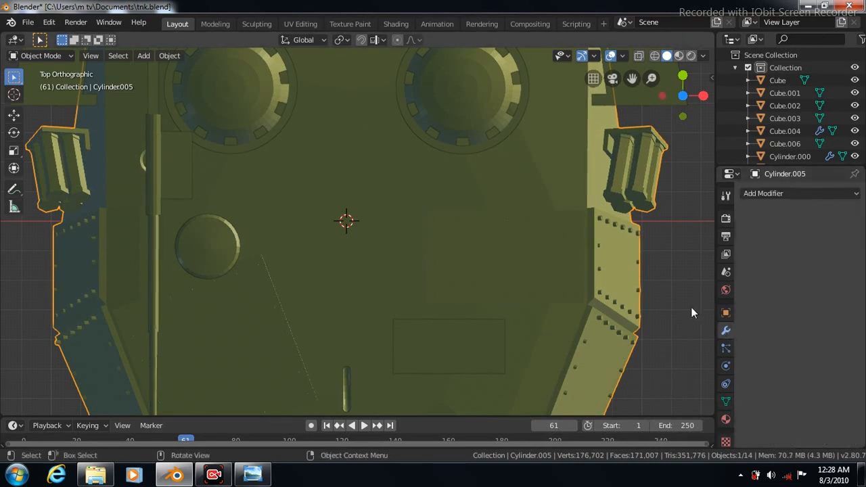
Add a 32-vertex cylinder of 1 m radius and 2 m depth, then scale it by -0.047 and again by 0.327
key("KP_3")
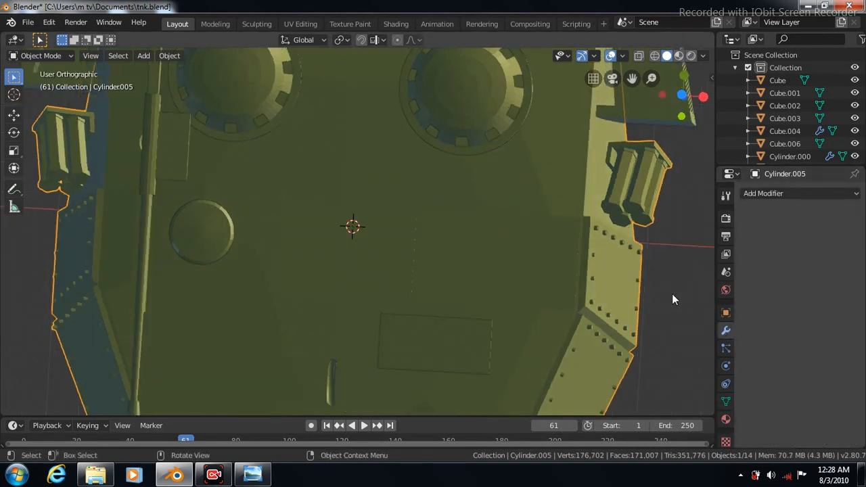
scroll(413, 288, "down", 5)
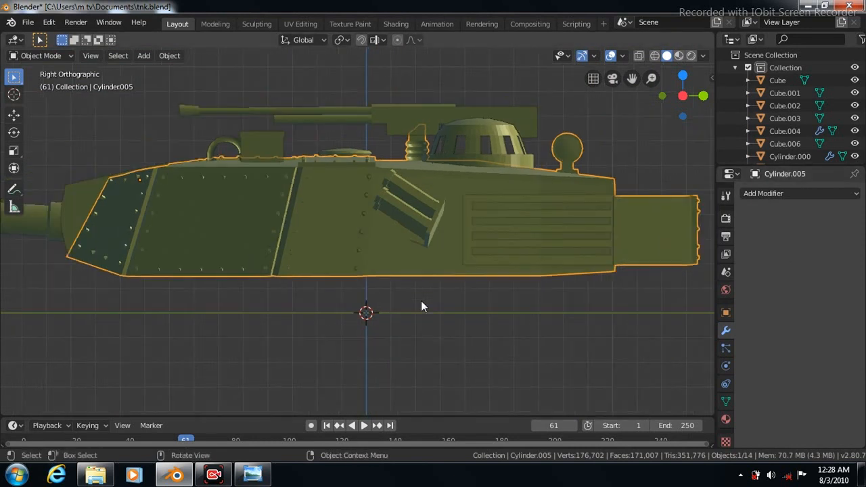
left_click(143, 59)
mouse_move(163, 67)
left_click(263, 135)
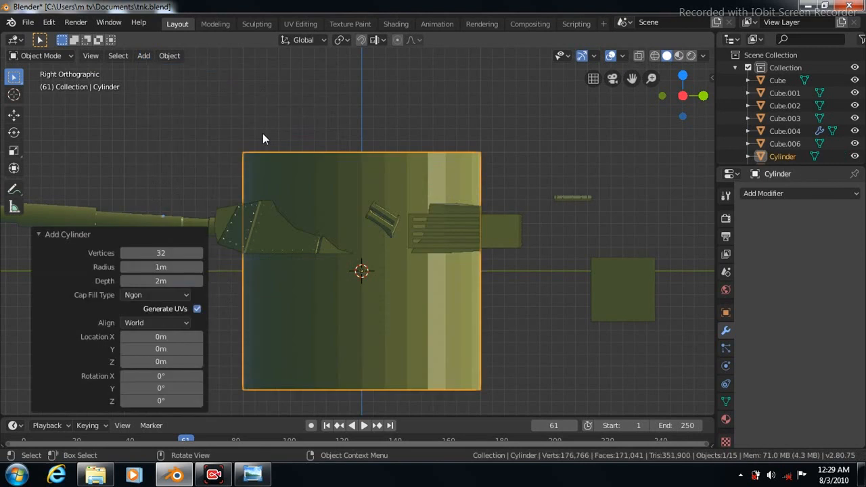
left_click(13, 150)
left_click_drag(557, 363, 357, 283)
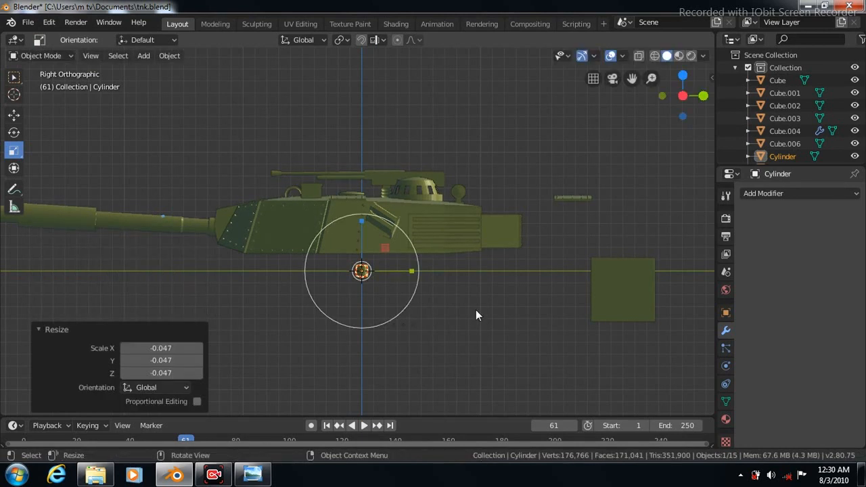
scroll(476, 310, "up", 5)
key("s")
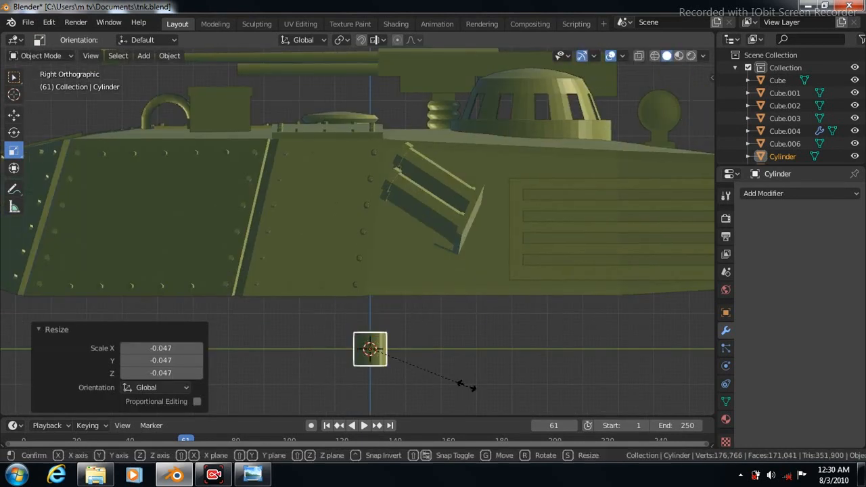
left_click(404, 363)
Open the small cylinder's mesh for editing in Edit Mode
left_click_drag(632, 78, 631, 10)
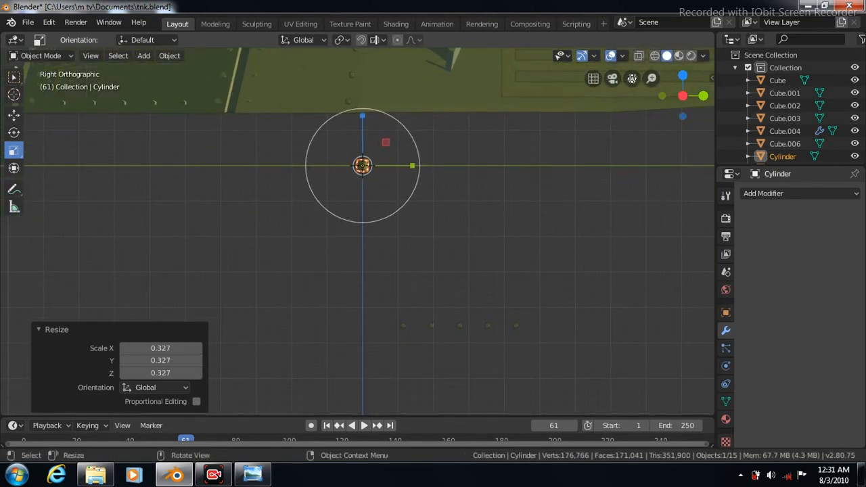
left_click_drag(632, 78, 640, 174)
scroll(522, 208, "up", 3)
scroll(523, 208, "up", 4)
scroll(539, 210, "up", 5)
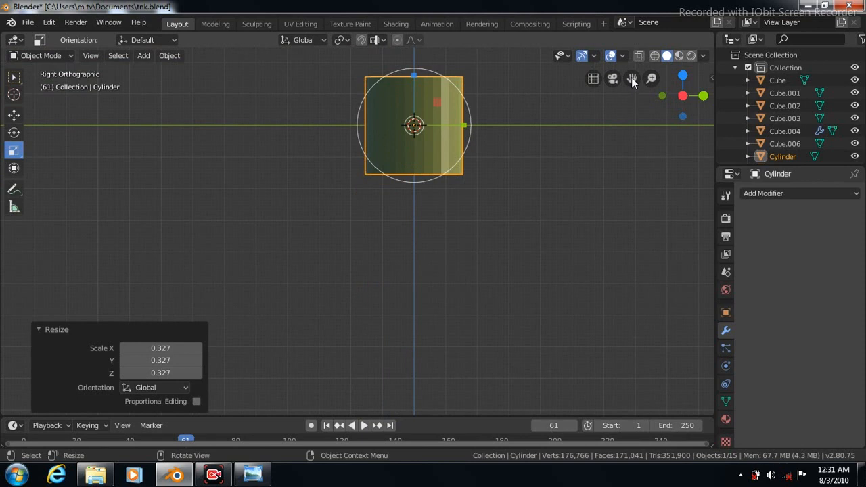
left_click_drag(632, 79, 585, 161)
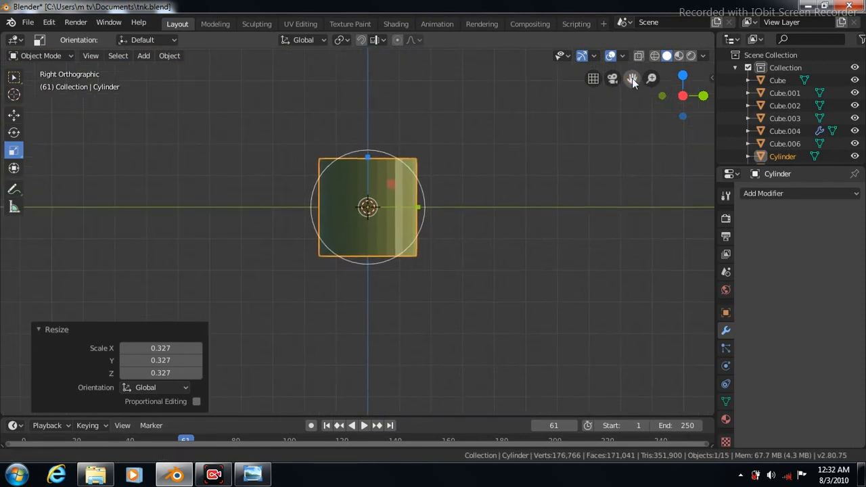
key("Tab")
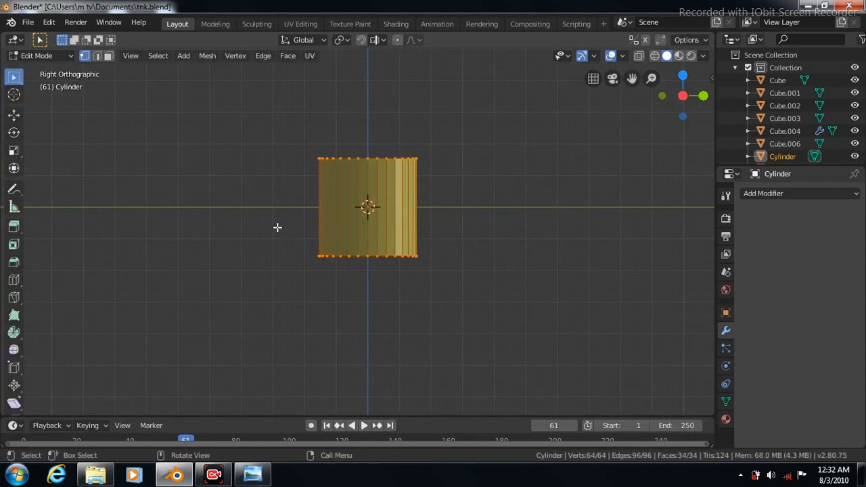
Try to lengthen the cylinder by moving the near-side vertices of its lower rim down along Z
left_click_drag(281, 230, 472, 280)
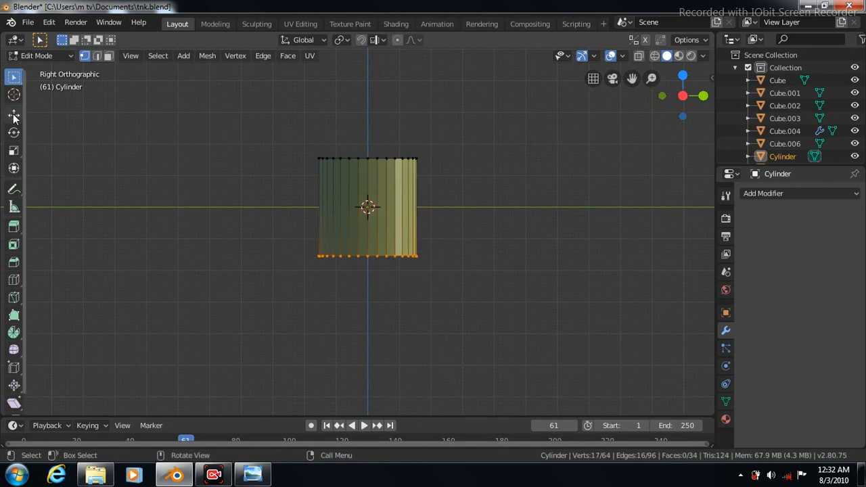
left_click(13, 115)
left_click_drag(367, 205, 368, 279)
Add a Subdivision Surface modifier to the cylinder with 3 viewport subdivisions
left_click(778, 194)
left_click(609, 404)
left_click(795, 293)
left_click(795, 293)
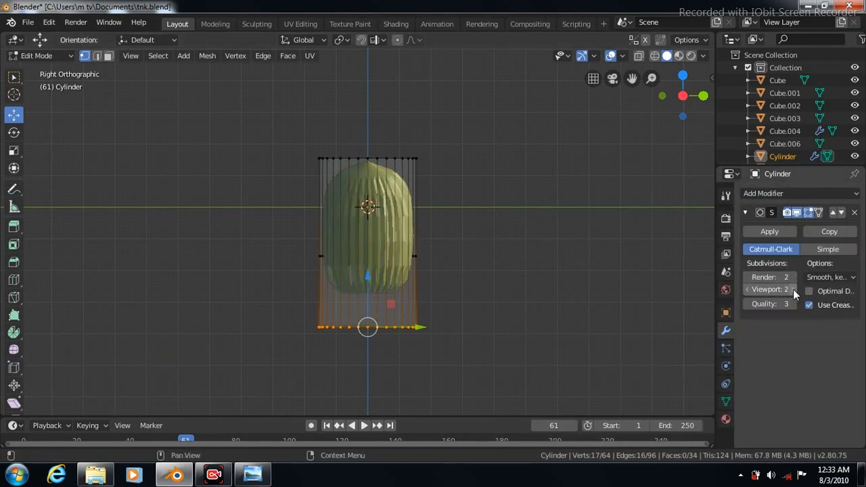
Undo the partial lower-rim move, then try a loop cut around the cylinder's middle and undo it
left_click(14, 279)
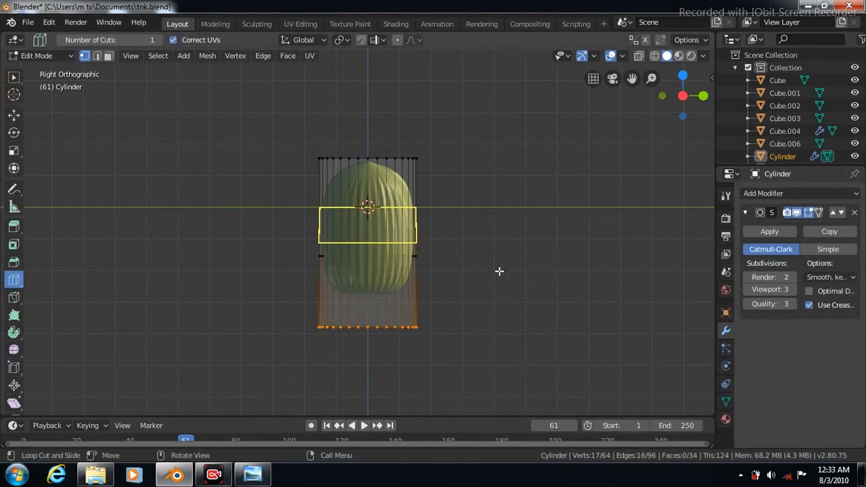
key("ctrl+z")
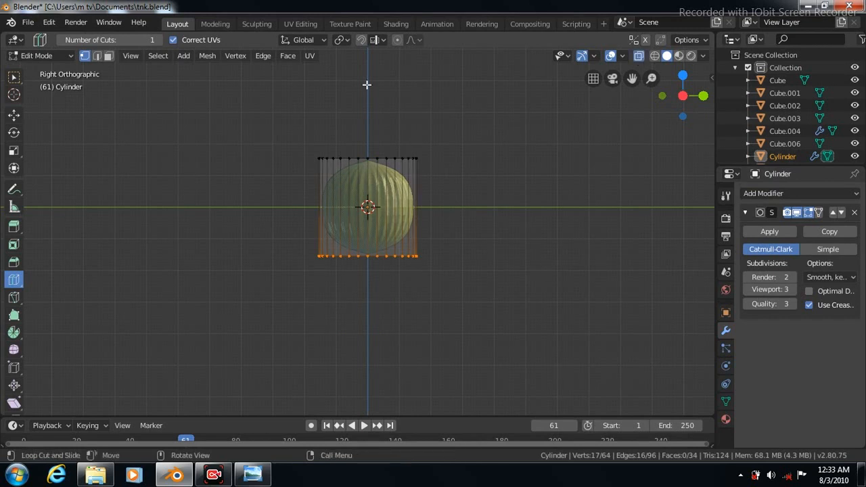
left_click_drag(344, 233, 354, 243)
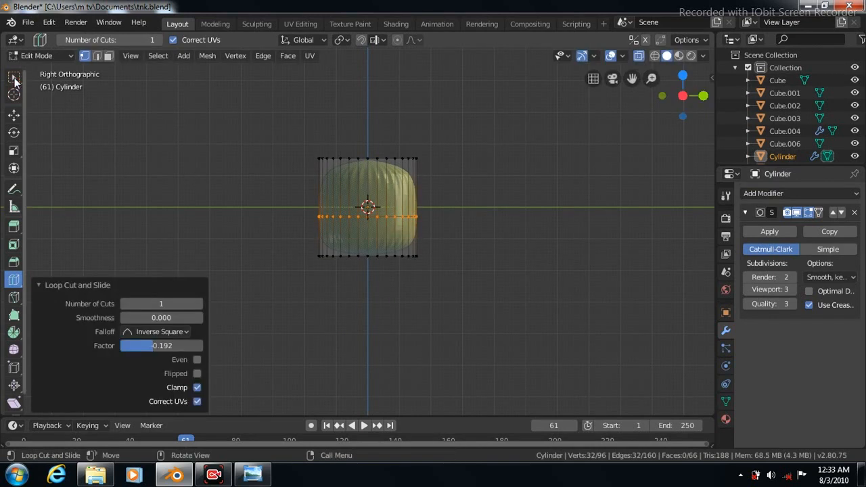
left_click(15, 78)
key("ctrl+z")
Select the cylinder's whole lower rim and move it down along Z to make the cylinder about twice as tall
left_click_drag(300, 236, 441, 266)
left_click(16, 117)
left_click_drag(369, 209, 372, 296)
Add loop cuts close to the cylinder's lower and upper rims, sliding the upper one to factor 0.890, and turn X-ray off
left_click(15, 279)
left_click_drag(382, 251, 381, 169)
middle_click_drag(535, 233, 506, 261)
left_click(639, 56)
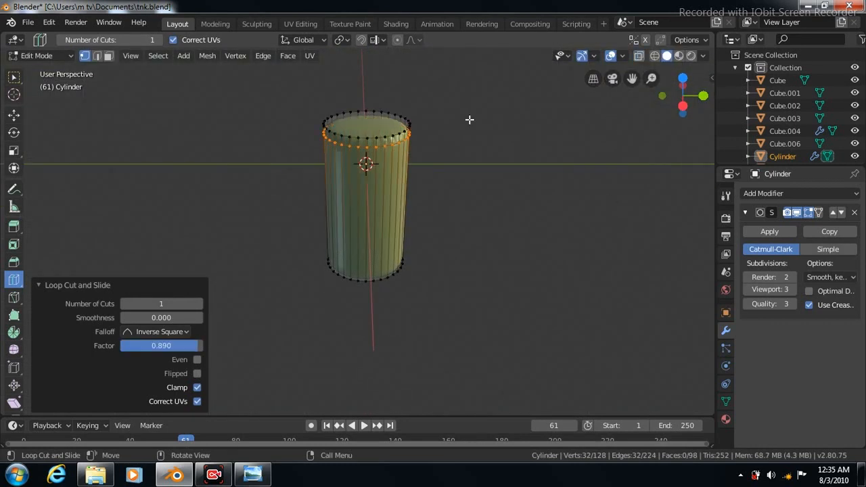
Inset the cylinder's top face twice, with thicknesses of 0.329 m and 0.2106 m
left_click(14, 80)
left_click(107, 56)
left_click(287, 56)
left_click(305, 115)
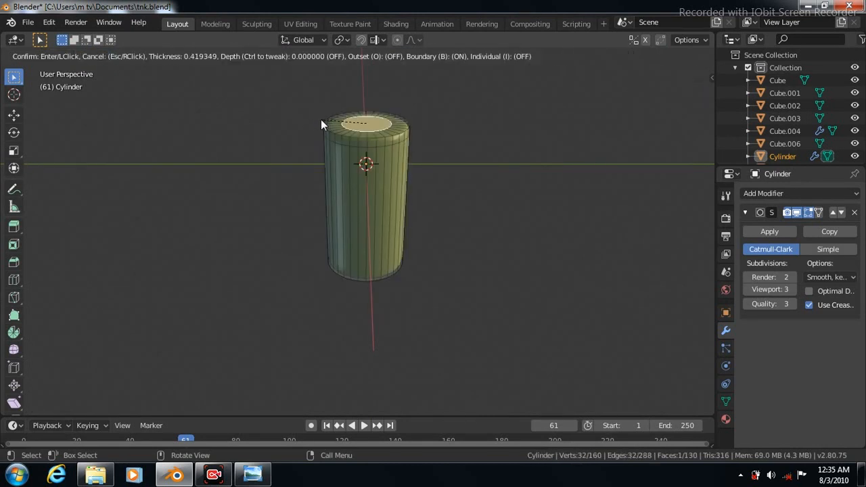
left_click(319, 118)
left_click(288, 55)
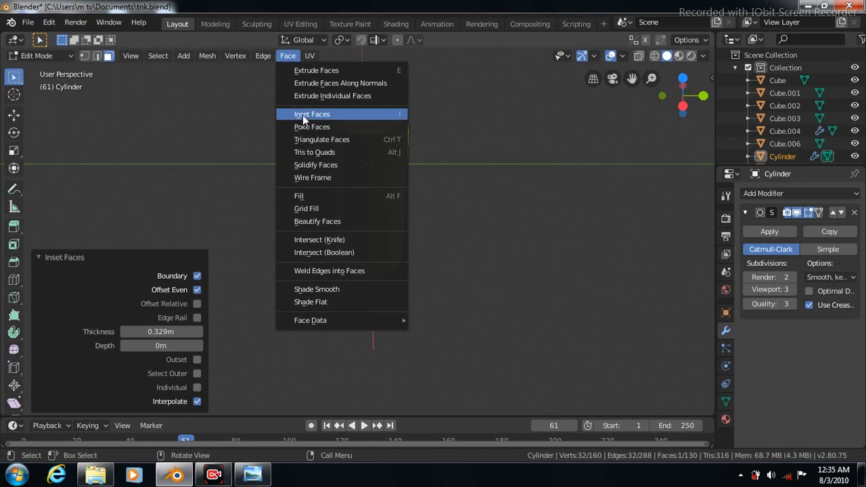
left_click(303, 115)
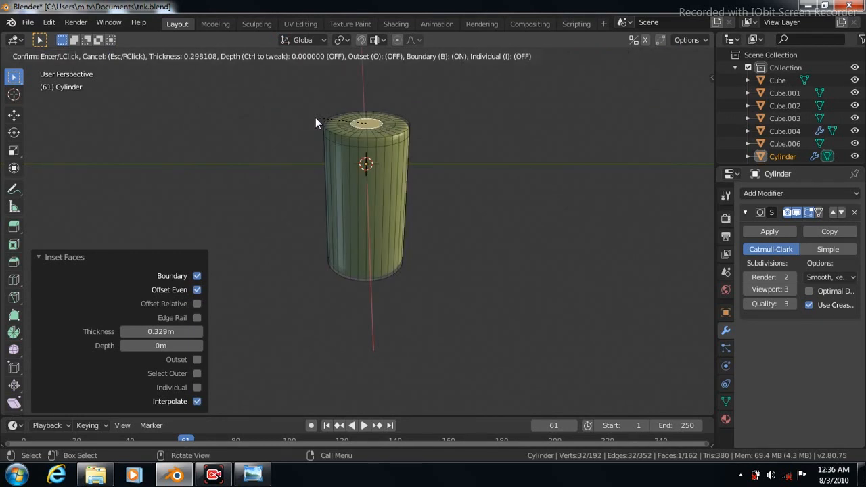
left_click(311, 117)
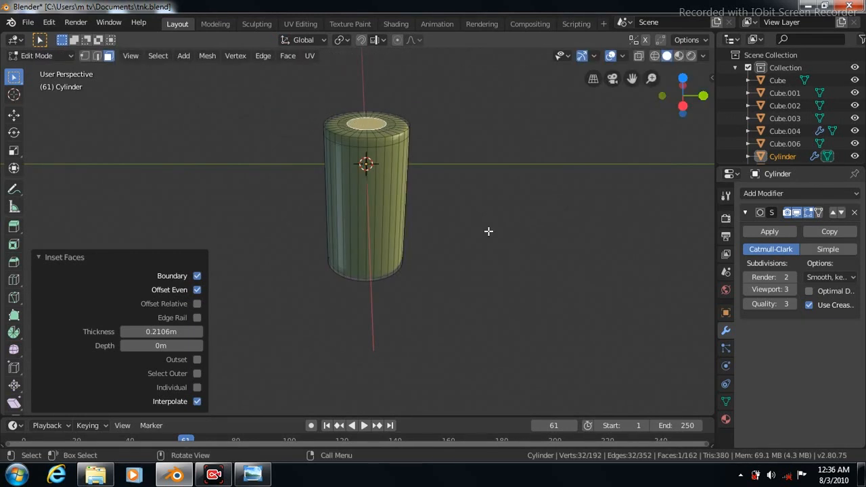
Extrude the inner top face 0.0138 m straight up along Z, with the Y offset set to 0
key("KP_3")
left_click(15, 224)
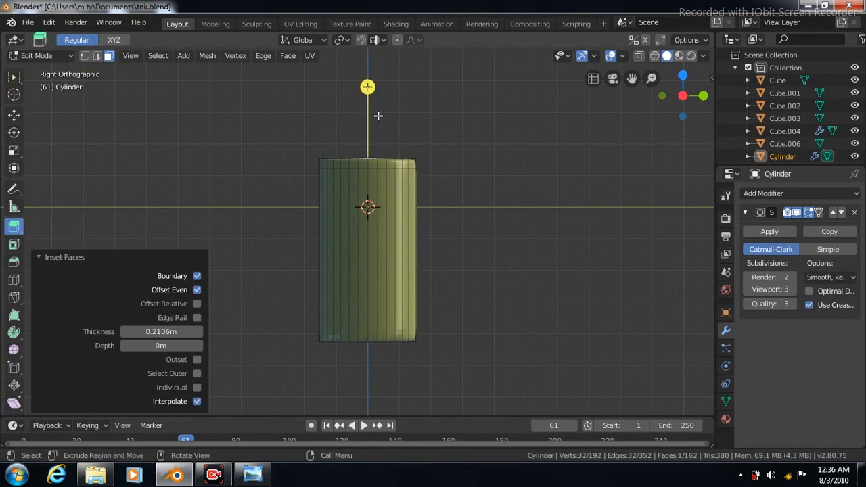
left_click_drag(367, 87, 369, 44)
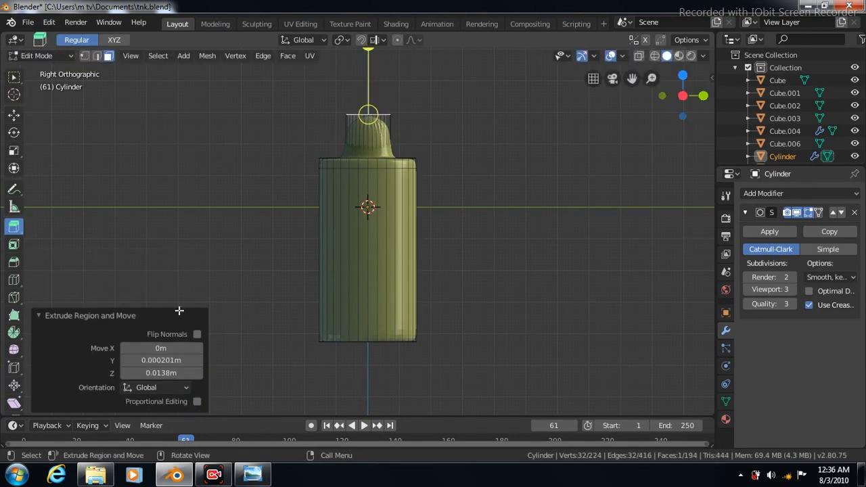
left_click(161, 360)
key("Return")
Raise the extruded top face about 0.14 m along Z to form a rod, and return to Object Mode
left_click(15, 116)
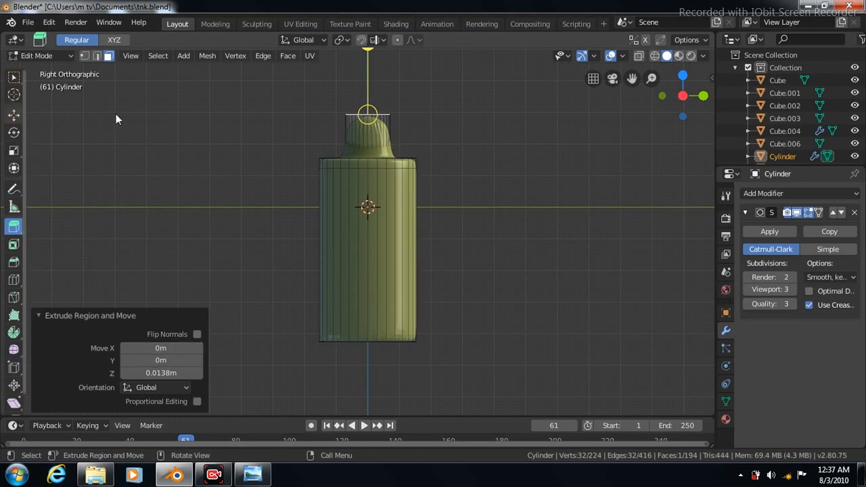
scroll(214, 244, "down", 4)
scroll(215, 244, "down", 2)
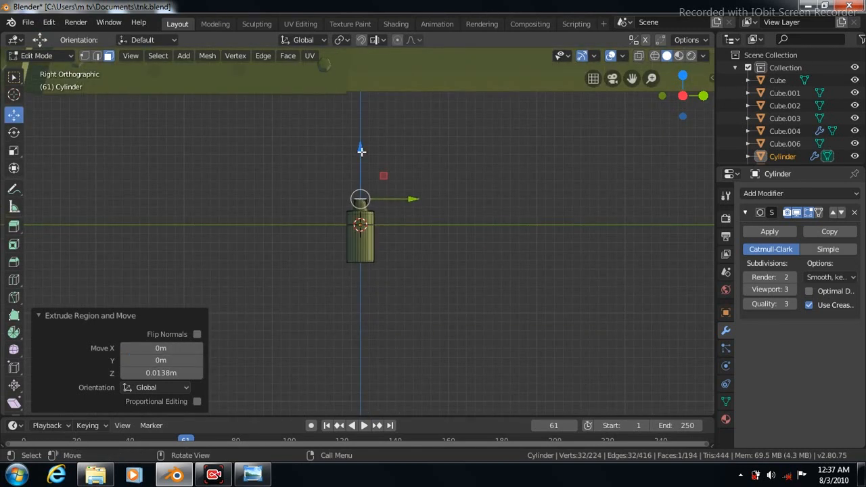
left_click_drag(359, 147, 362, 51)
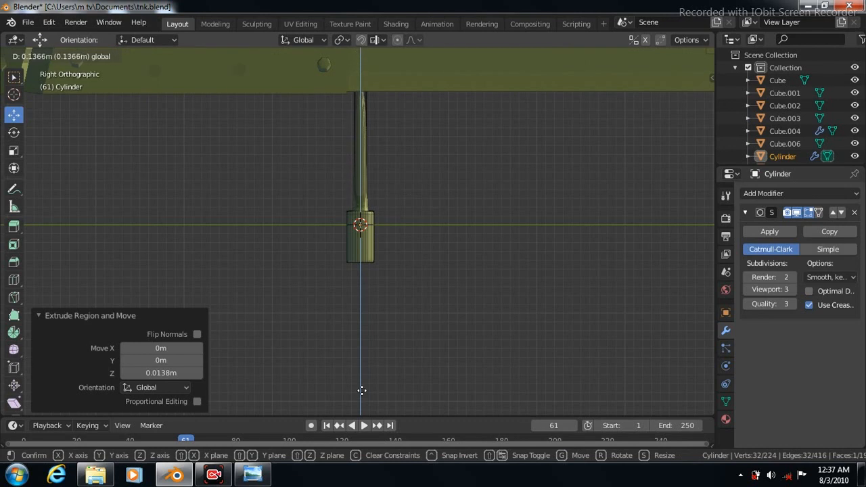
left_click_drag(362, 391, 362, 389)
key("Tab")
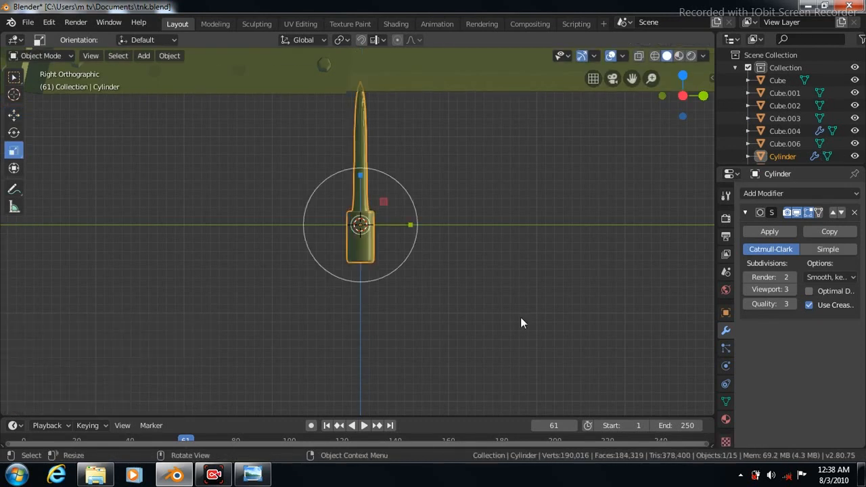
Move the cylinder object 1.19 m along X so it stands clear of the turret's side
key("KP_7")
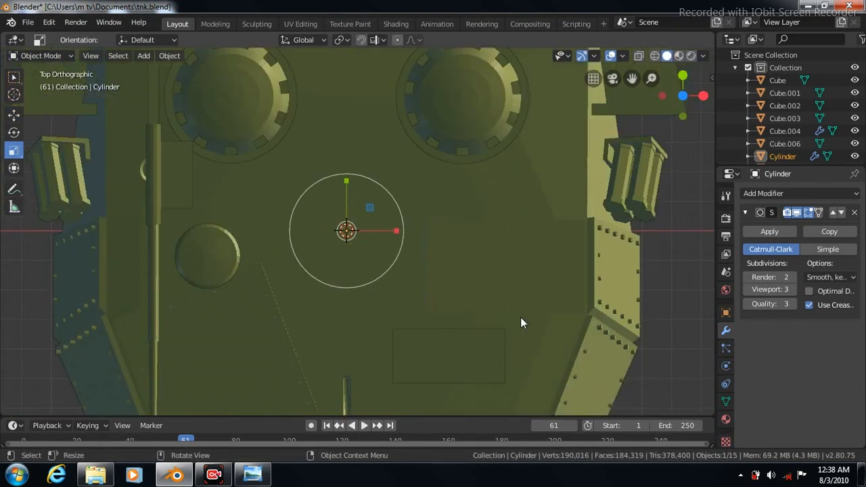
left_click(15, 118)
left_click_drag(400, 232, 518, 230)
left_click_drag(644, 230, 698, 237)
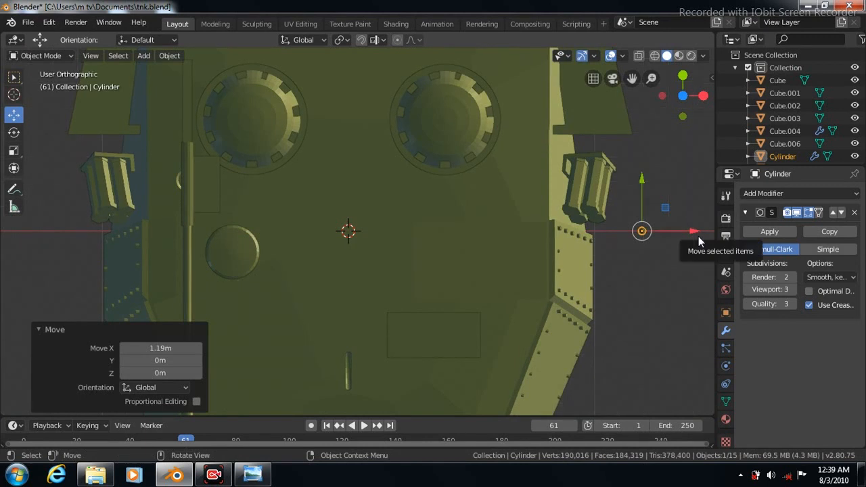
Lengthen the rod in Edit Mode by raising its top face 0.605 m along Z
key("KP_3")
key("Tab")
left_click_drag(359, 137, 356, 383)
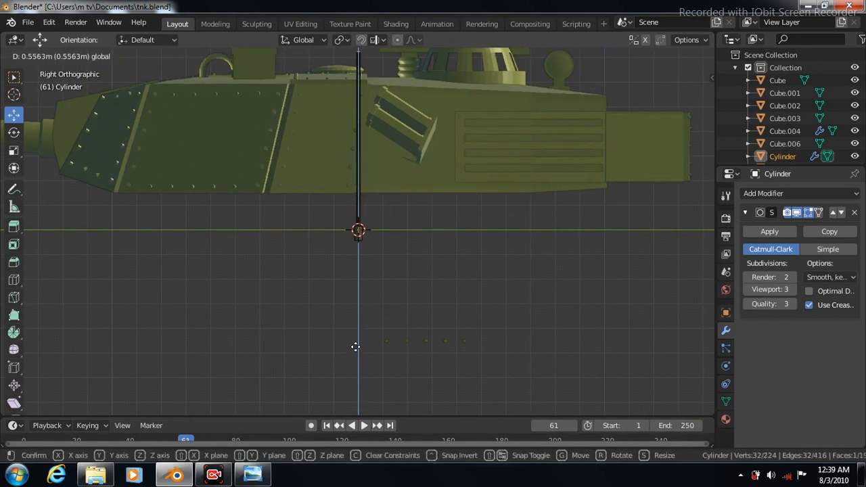
left_click_drag(355, 347, 356, 347)
Taper the rod by scaling its top face to 0.132
left_click_drag(632, 78, 622, 231)
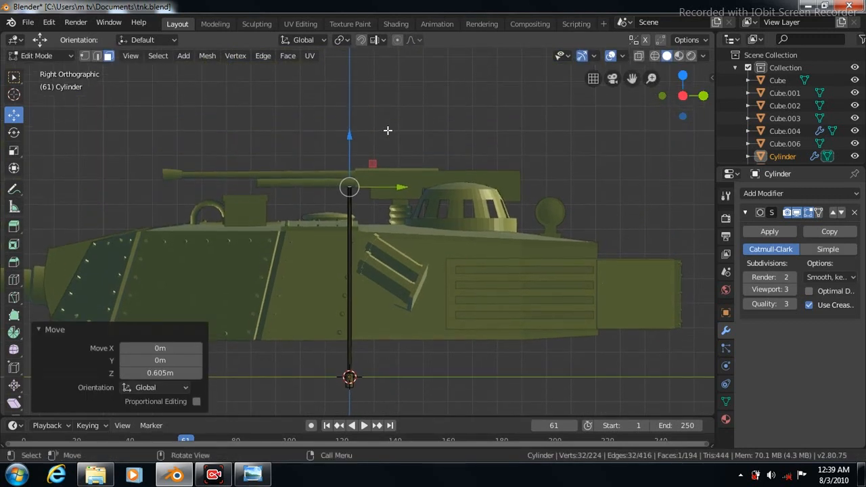
scroll(388, 130, "up", 6)
left_click_drag(632, 78, 629, 198)
left_click(13, 150)
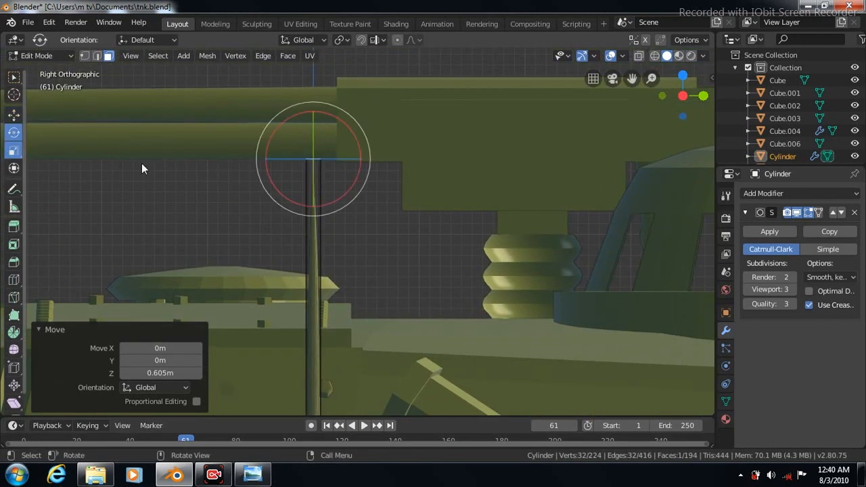
key("s")
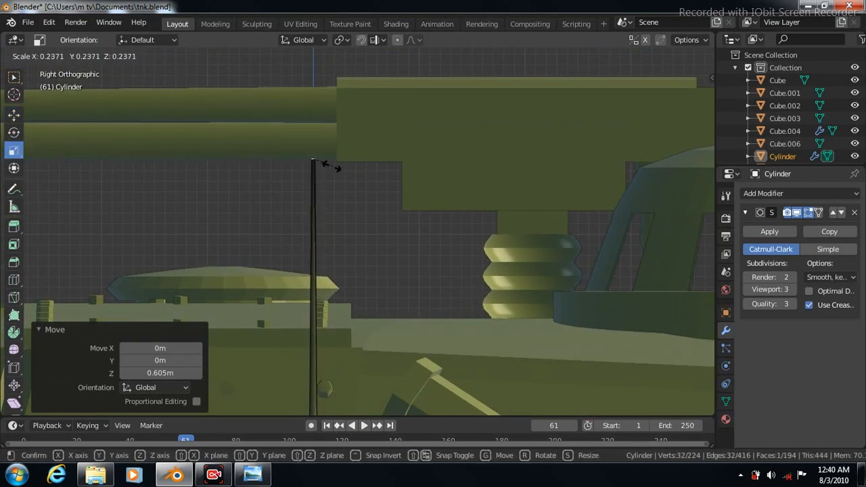
left_click(325, 163)
Add a loop cut around the tapered rod and slide it along the rod's length
left_click(15, 279)
left_click_drag(319, 333, 315, 330)
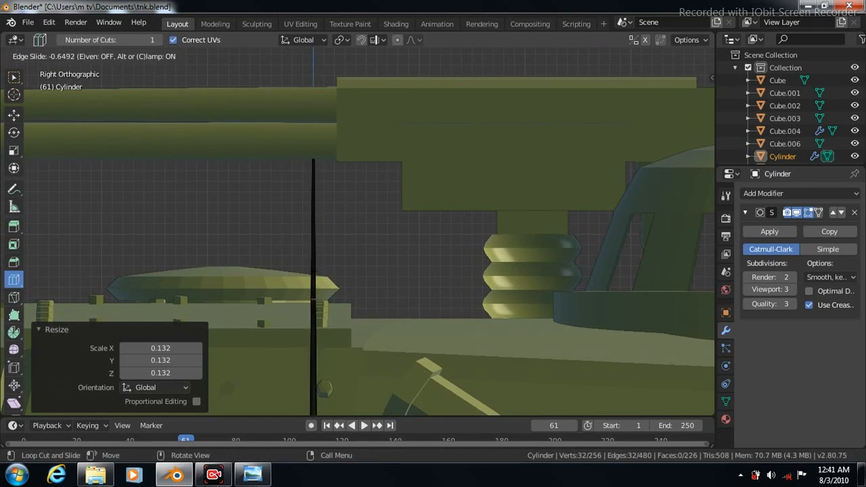
left_click_drag(316, 258, 317, 284)
key("Tab")
Add a loop cut at the rod's base with slide factor 1.000, and return to Object Mode
mouse_move(631, 78)
left_mouse_down()
mouse_move(635, 1)
mouse_move(632, 79)
left_mouse_up()
key("Tab")
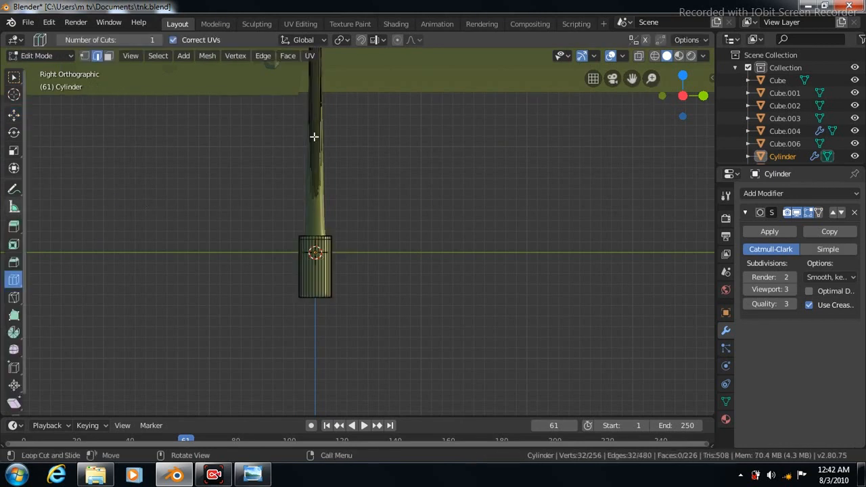
left_click_drag(316, 162, 318, 185)
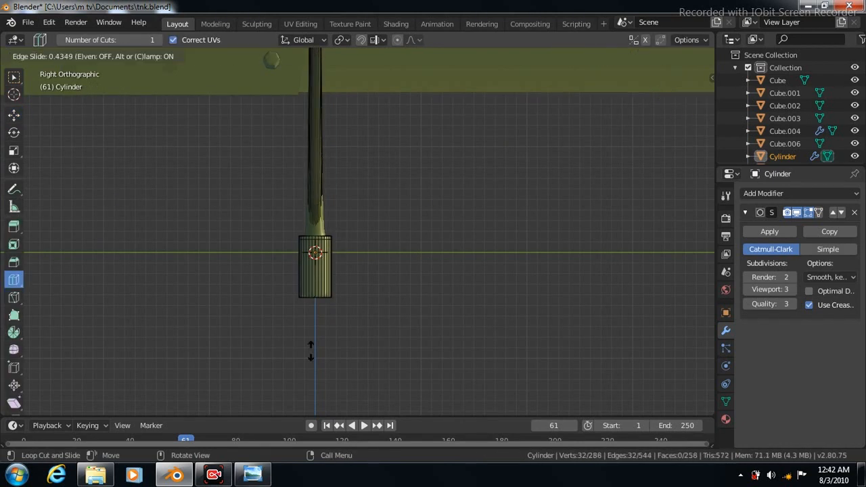
left_click(298, 283)
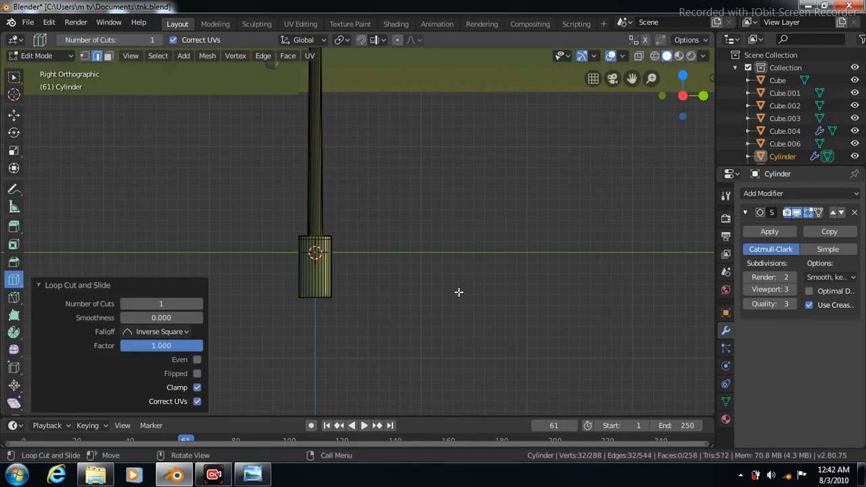
key("Tab")
Raise the whole rod object 0.716 m along Z to the height of the turret roof
scroll(483, 281, "down", 6)
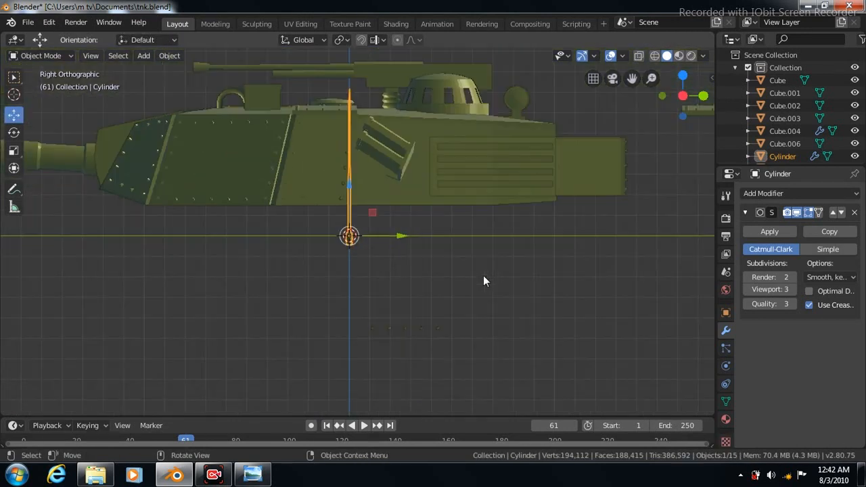
key("g")
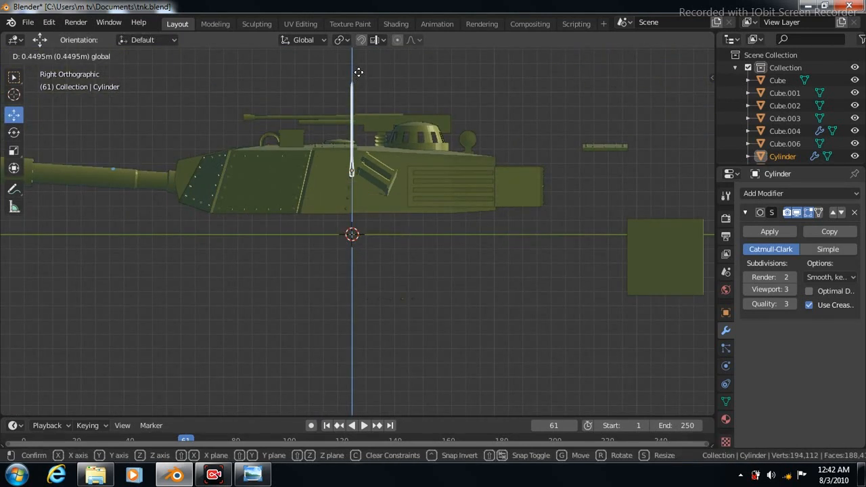
left_click(360, 74)
Position the rod on the rear roof by moving it -0.534 m along X, 0.699 m along Y and -0.125 m along Z
key("KP_7")
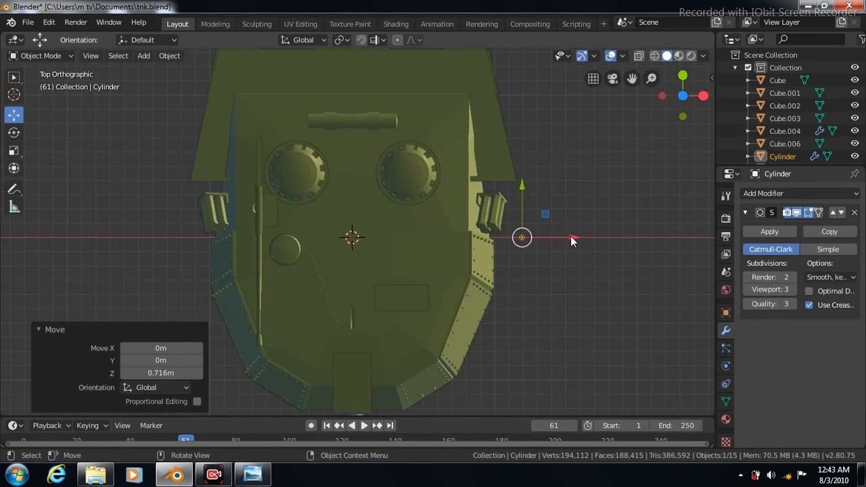
key("g")
left_click(491, 242)
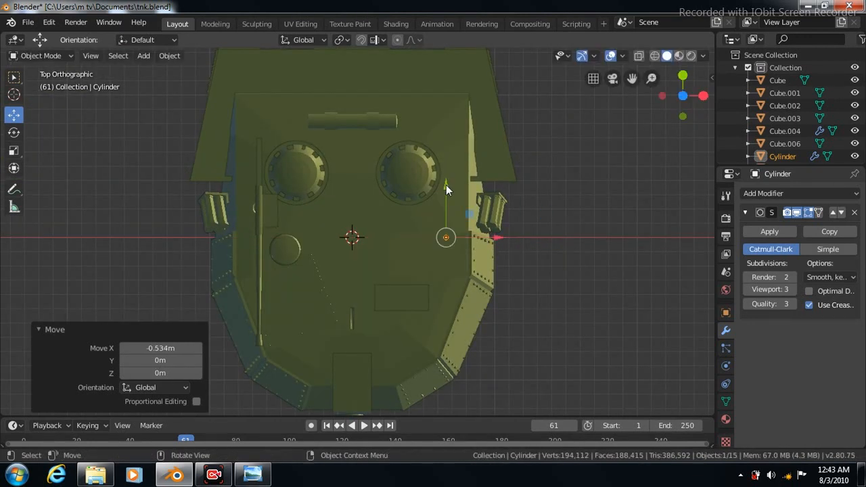
left_click_drag(445, 185, 446, 122)
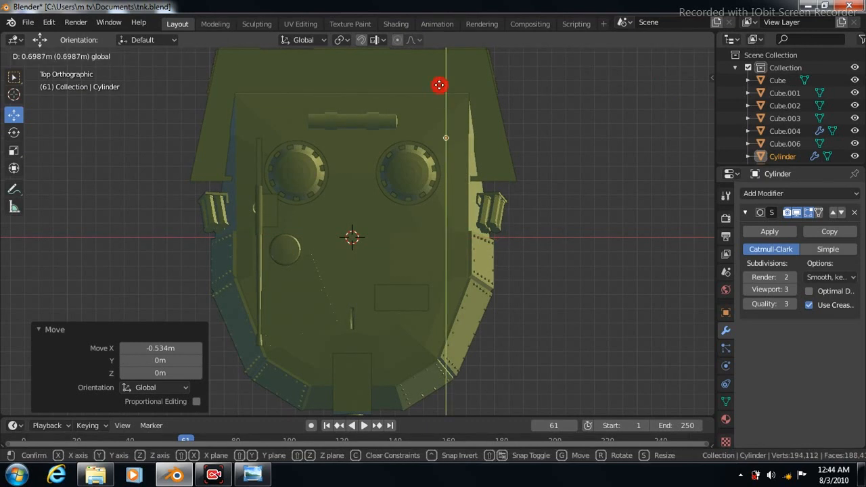
left_click_drag(439, 85, 440, 84)
key("KP_3")
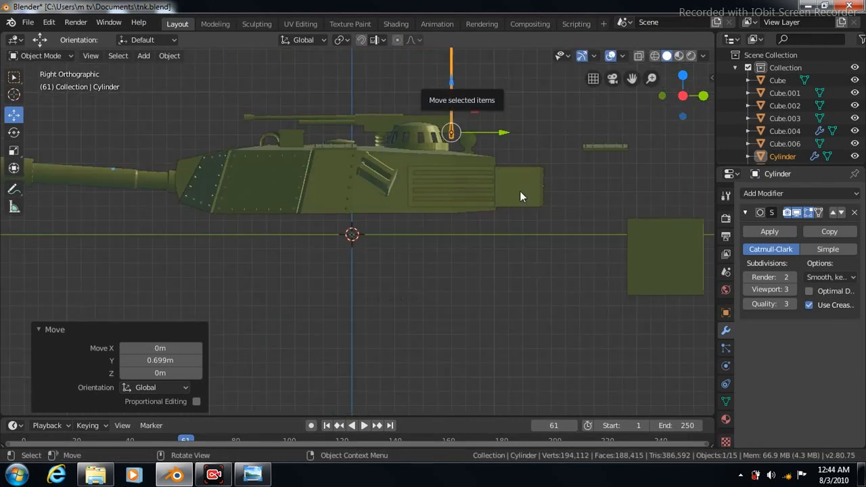
left_click_drag(451, 81, 451, 98)
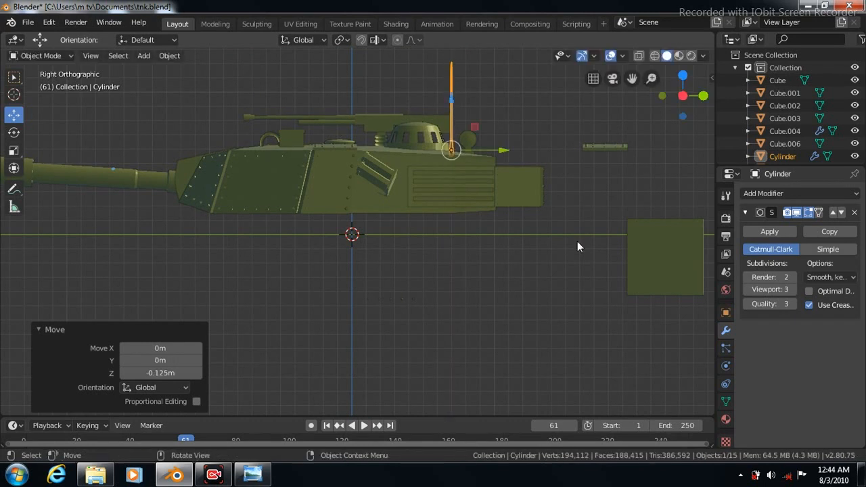
Select the turret body together with the antenna rod and join them into one object
left_click(487, 295)
middle_click_drag(489, 319, 488, 321)
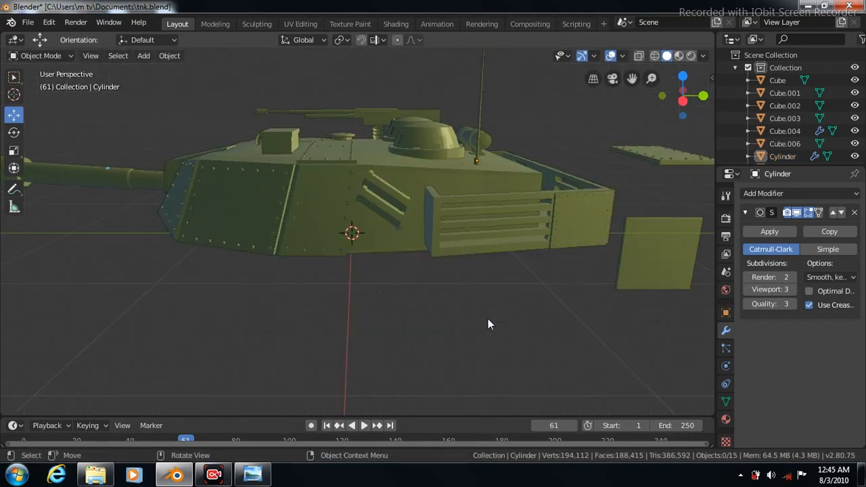
left_click(323, 198)
left_click(481, 84, "shift")
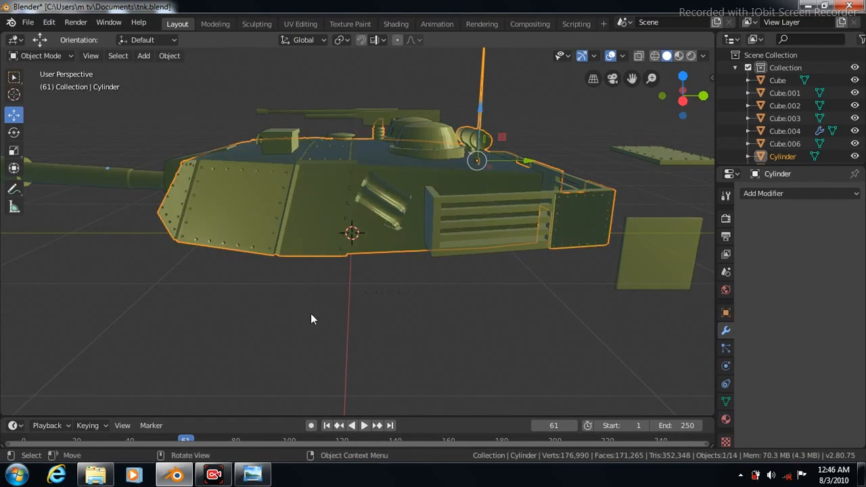
left_click(727, 401)
left_click(762, 425)
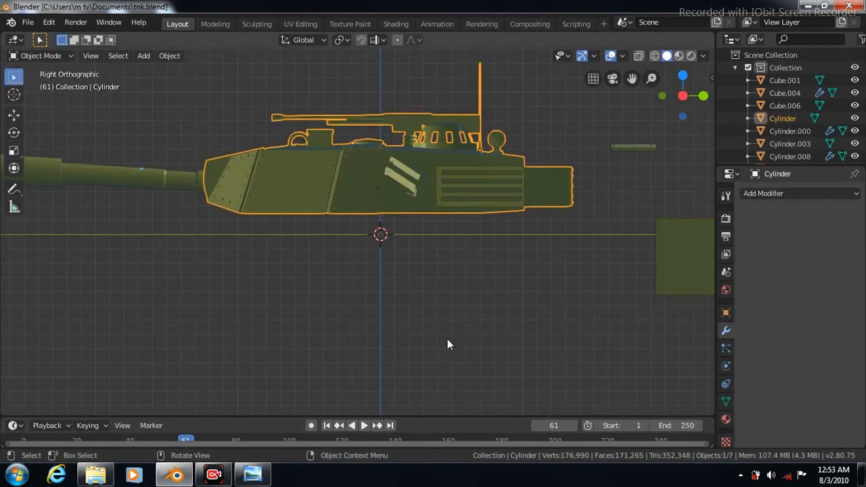
Show the tank's side reference image behind the model in the right orthographic view
middle_click_drag(447, 339, 439, 356)
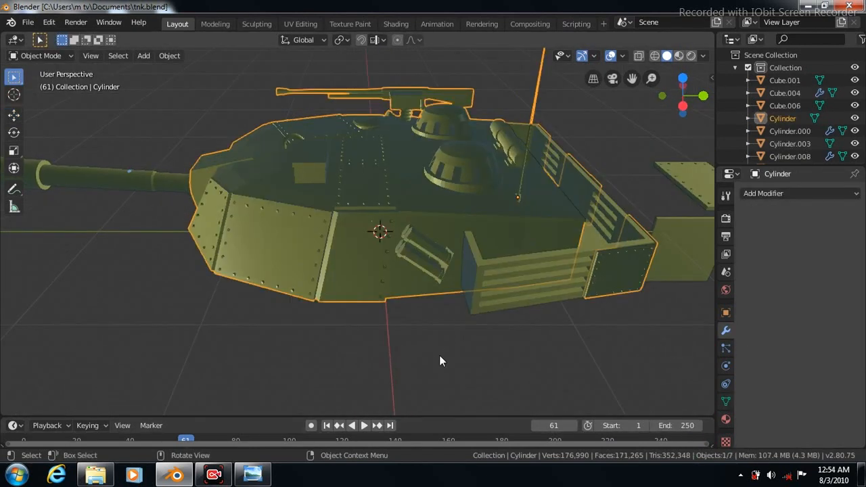
scroll(440, 356, "down", 1)
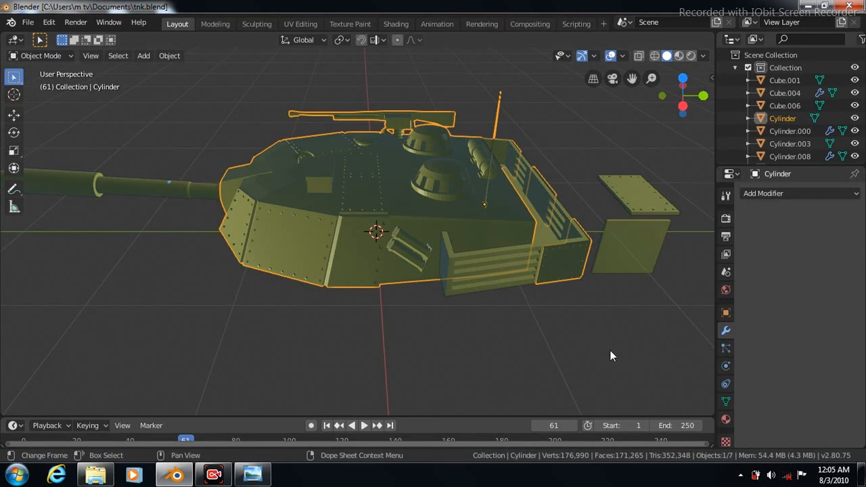
key("KP_3")
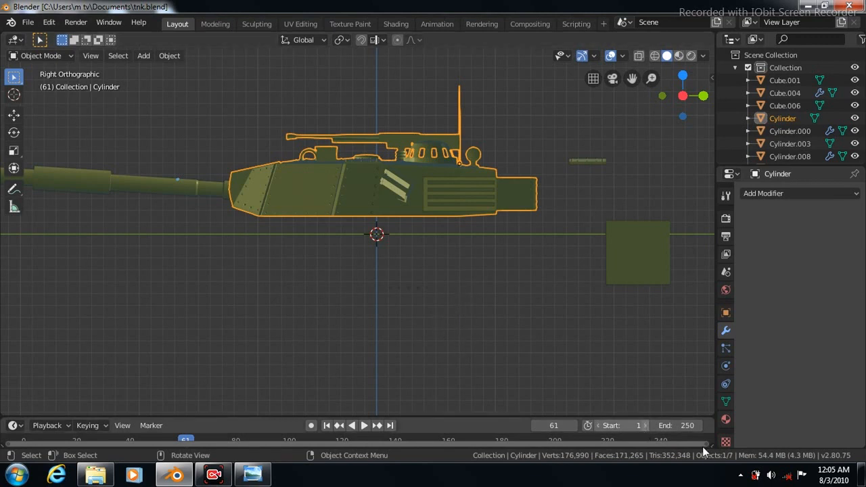
scroll(839, 135, "down", 1)
left_click(855, 153)
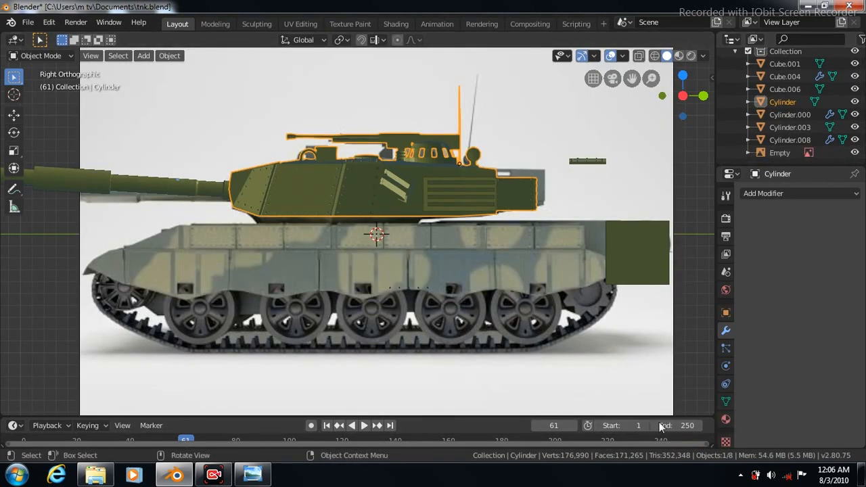
Add a cube mesh for the hull and scale it uniformly to 0.391
left_click(142, 55)
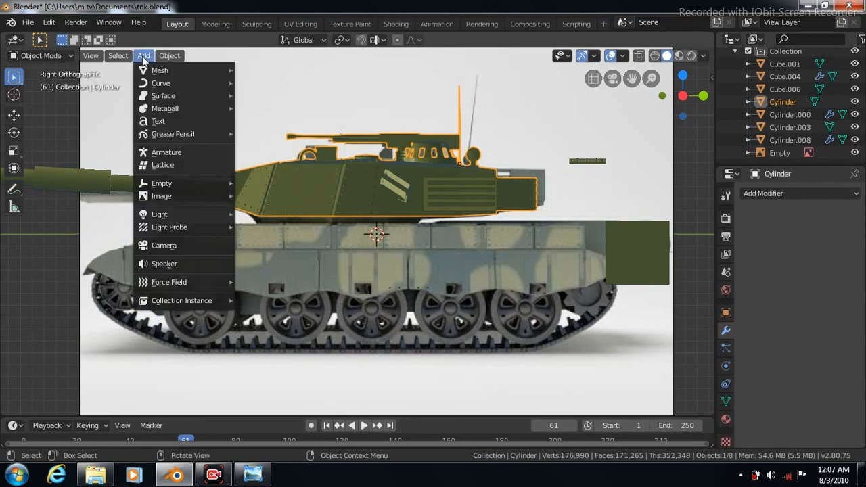
mouse_move(157, 70)
left_click(260, 82)
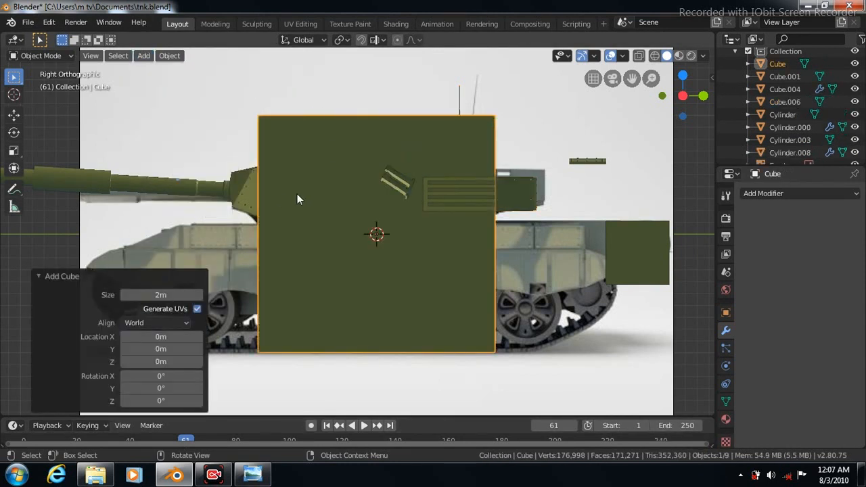
key("shift+space")
key("s")
key("s")
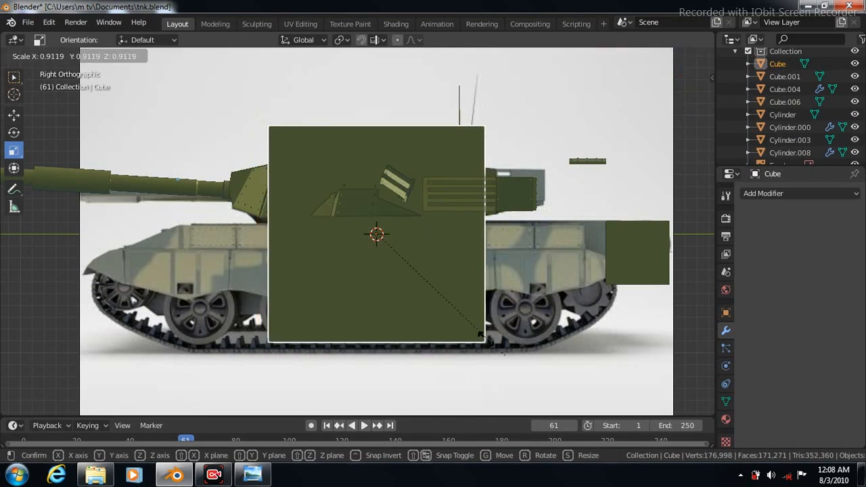
left_click(430, 287)
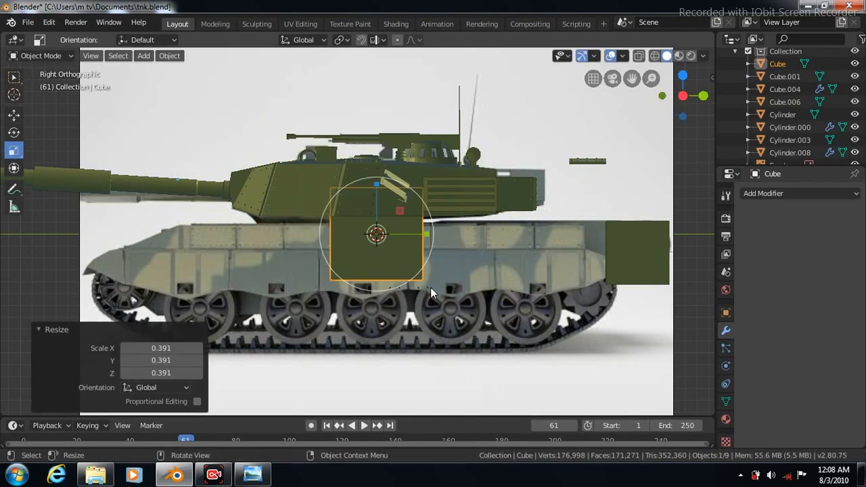
key("Tab")
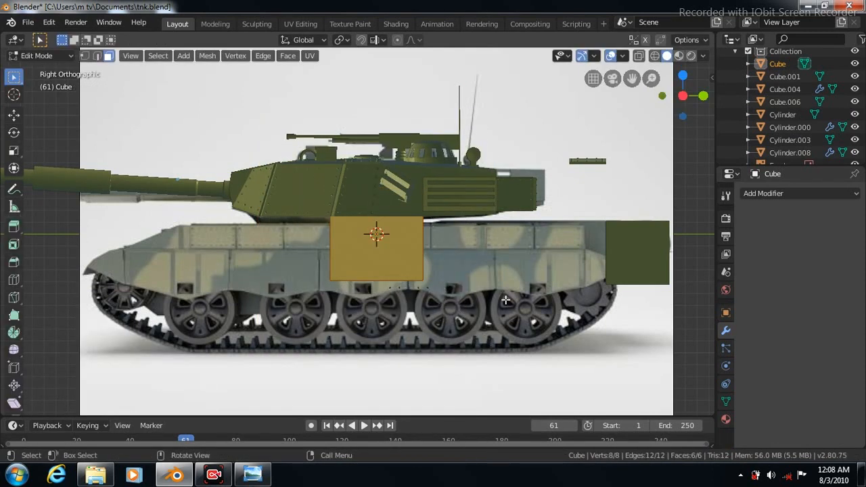
key("Tab")
Hide Cube.001, Cylinder, Cylinder.003 and Cylinder.000 to uncover the turret and gun on the reference image
left_click(461, 194)
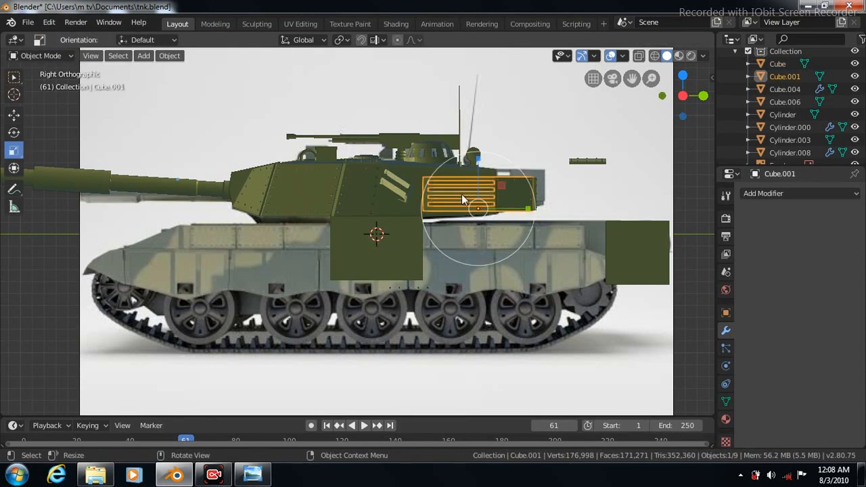
left_click(856, 77)
left_click(855, 115)
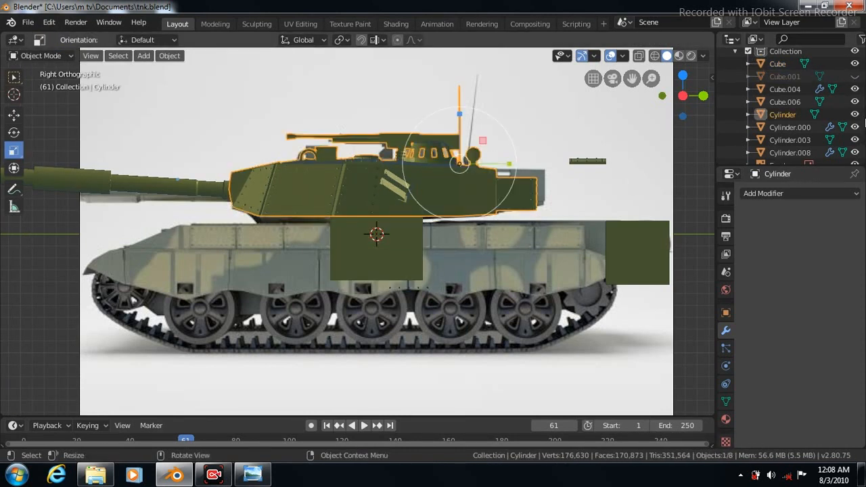
left_click(855, 116)
left_click(183, 186)
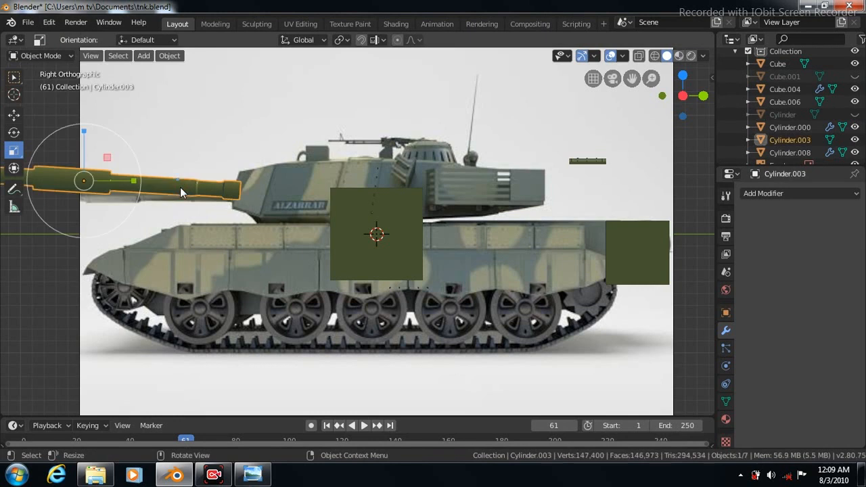
left_click(855, 140)
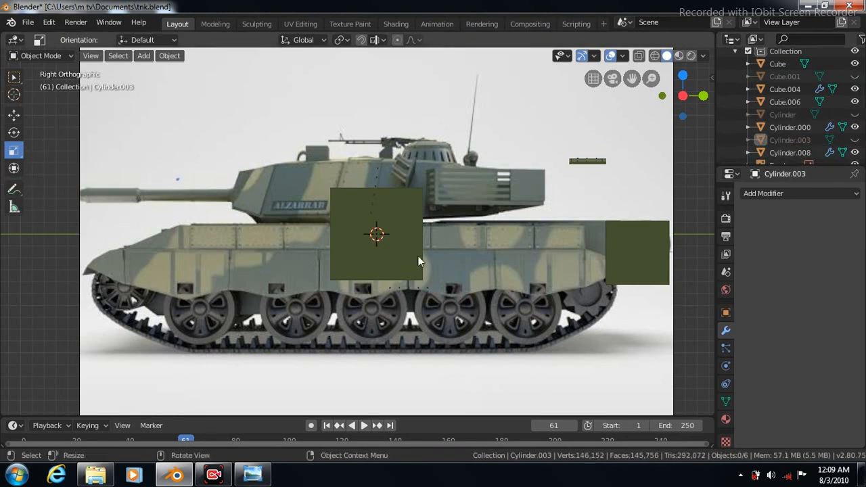
left_click(377, 180)
left_click(856, 127)
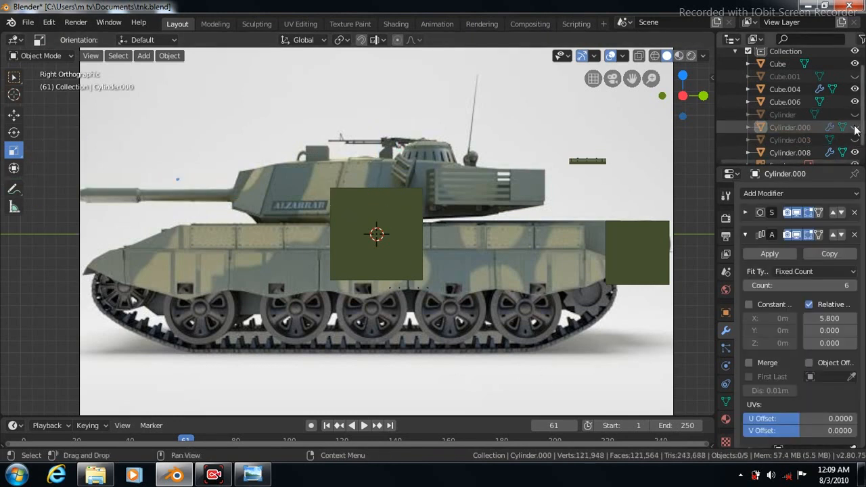
In Edit Mode, lower the cube's mesh 0.331 m along Z and raise its bottom vertices 0.0214 m
left_click(403, 248)
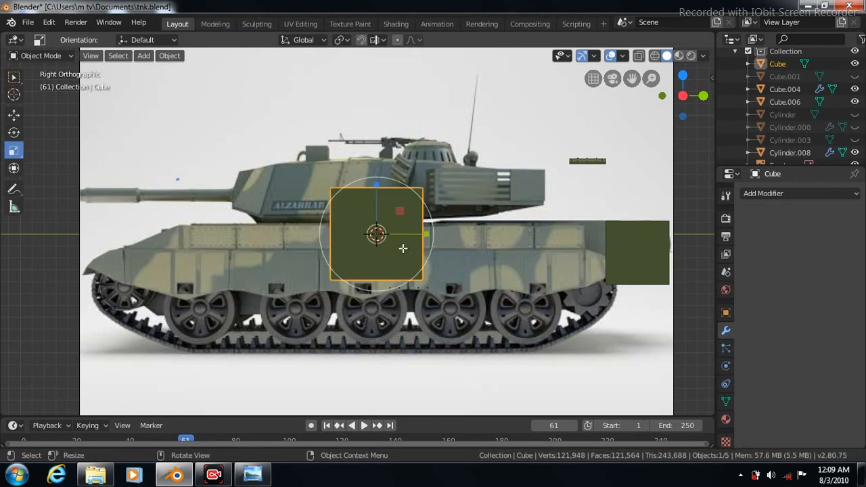
key("Tab")
left_click(14, 115)
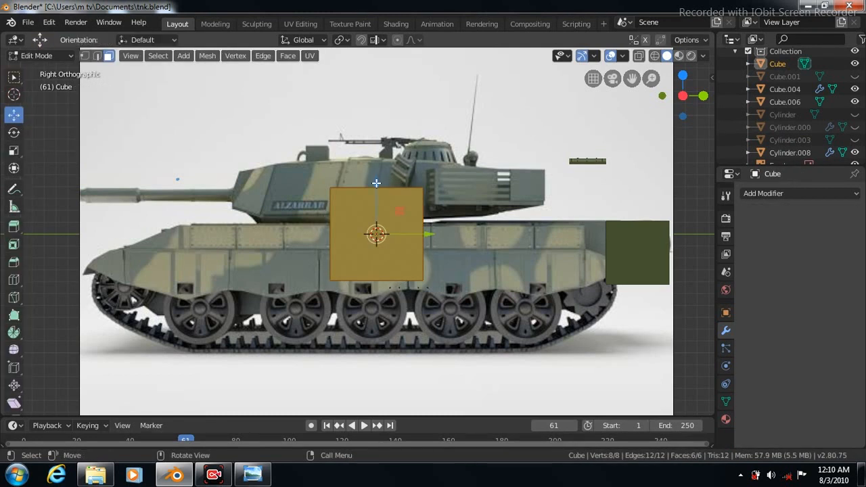
left_click_drag(376, 182, 377, 224)
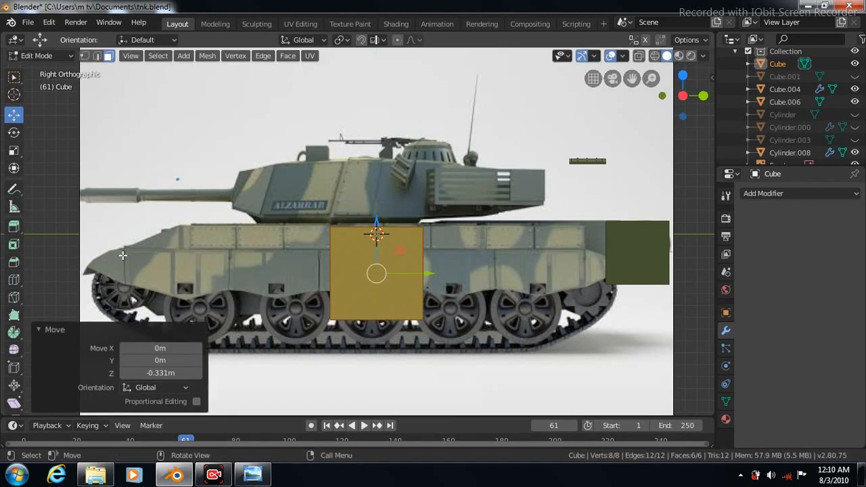
left_click(86, 58)
left_click(14, 77)
left_click_drag(316, 311, 461, 345)
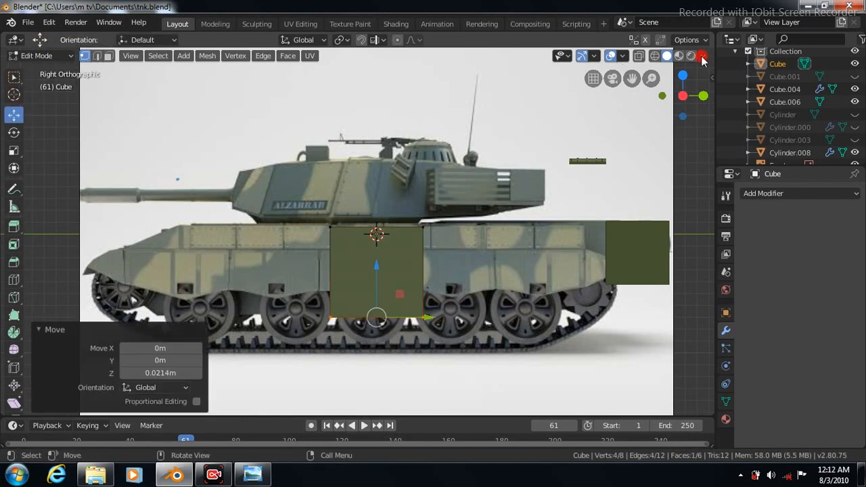
Change the viewport shading's lighting from MatCap to Studio
left_click(703, 57)
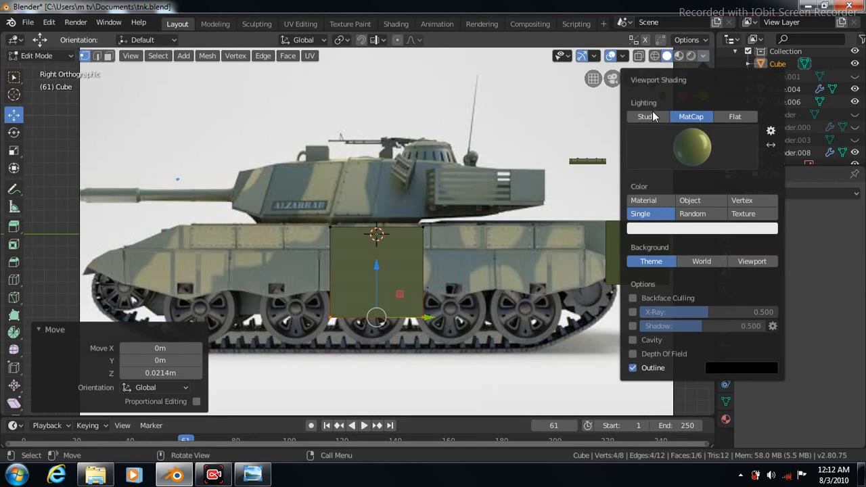
left_click(647, 117)
In Object Mode, stretch the cube along Y to roughly the hull's length and scale it 4.055 along X
key("Tab")
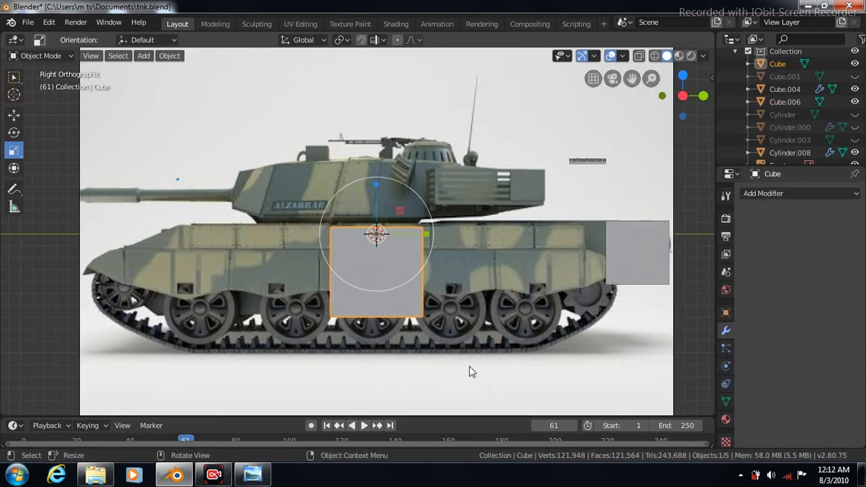
left_click_drag(425, 234, 647, 248)
key("KP_1")
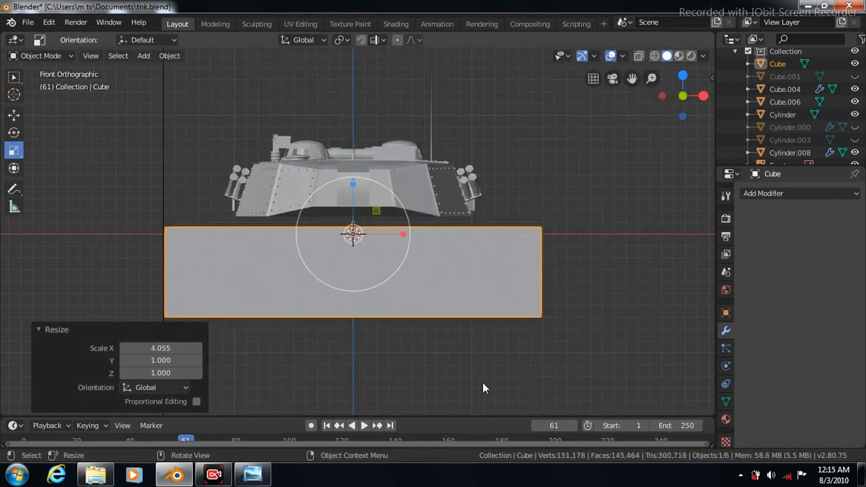
Look through the tank reference photos and blueprints in Windows Photo Viewer to examine the hull's front, and return to Blender
left_click(253, 475)
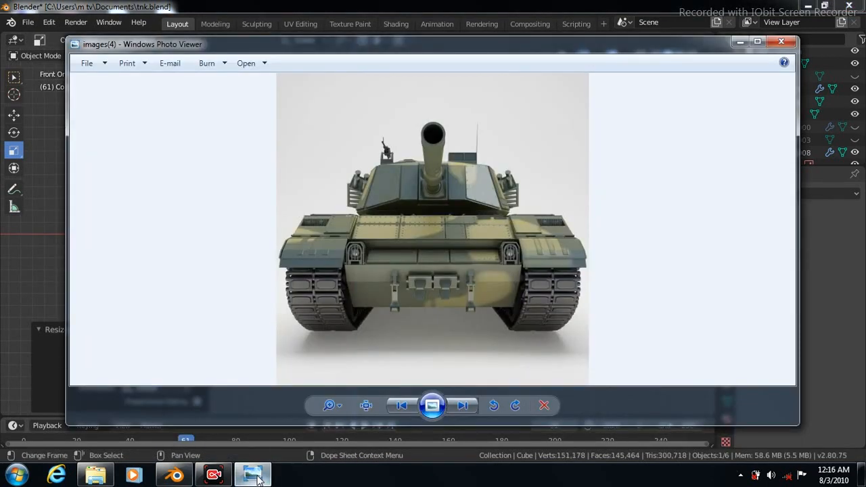
left_click(463, 406)
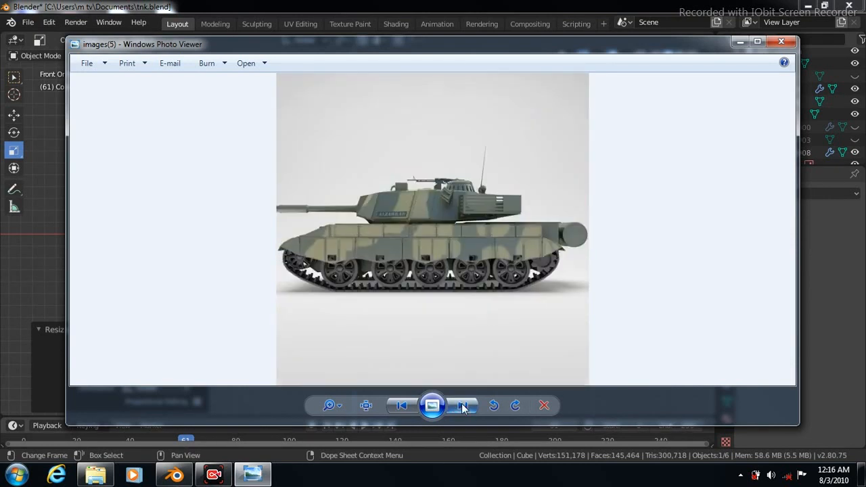
left_click(463, 406)
left_click(463, 407)
left_click(463, 406)
left_click(463, 406)
left_click(463, 406)
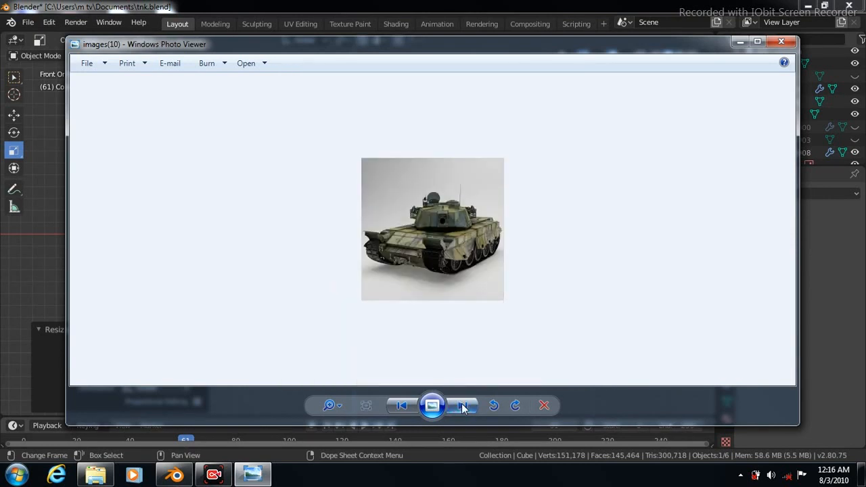
left_click(463, 406)
left_click(464, 406)
left_click(464, 406)
left_click(463, 406)
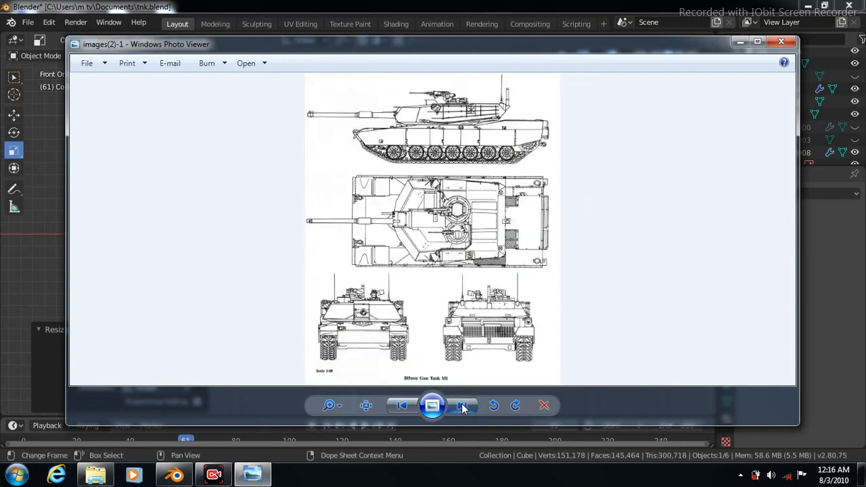
left_click(463, 406)
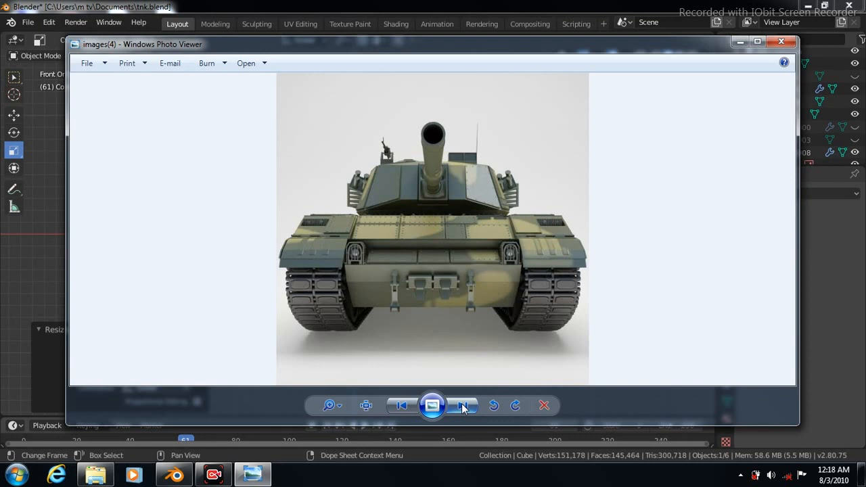
left_click(178, 474)
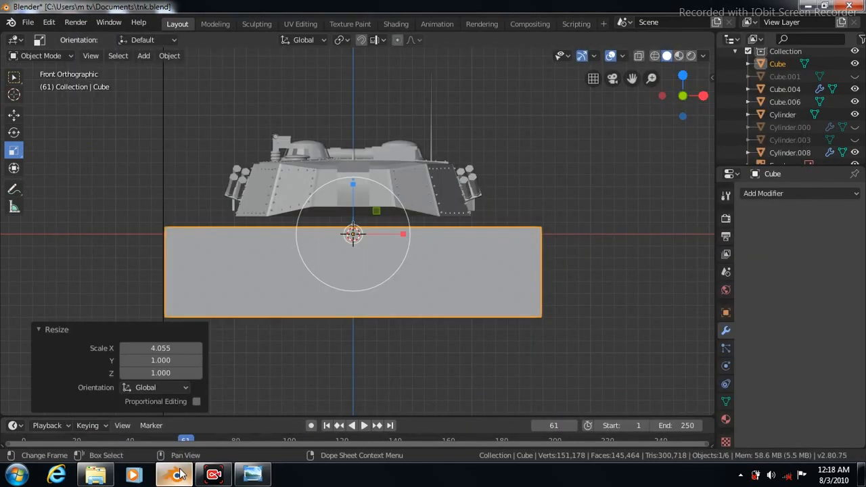
Scale the hull cube 0.631 along X to roughly the turret's width, stretch it slightly along Z, and save the file
key("ctrl+s")
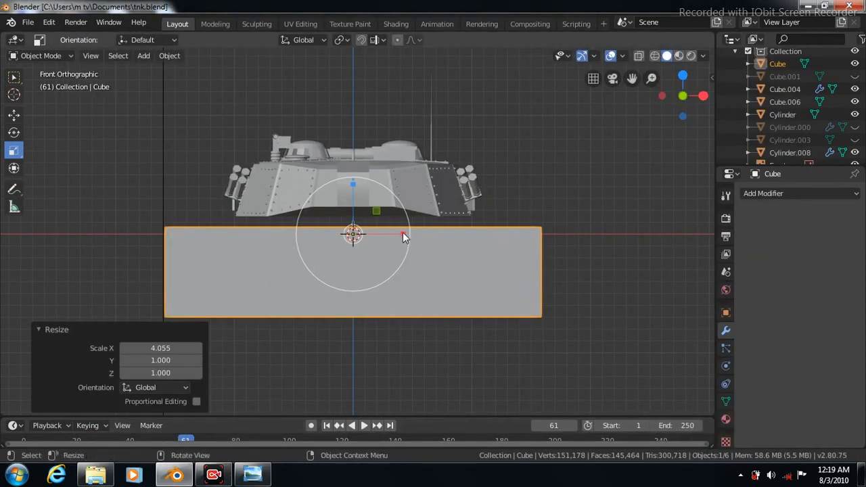
key("s")
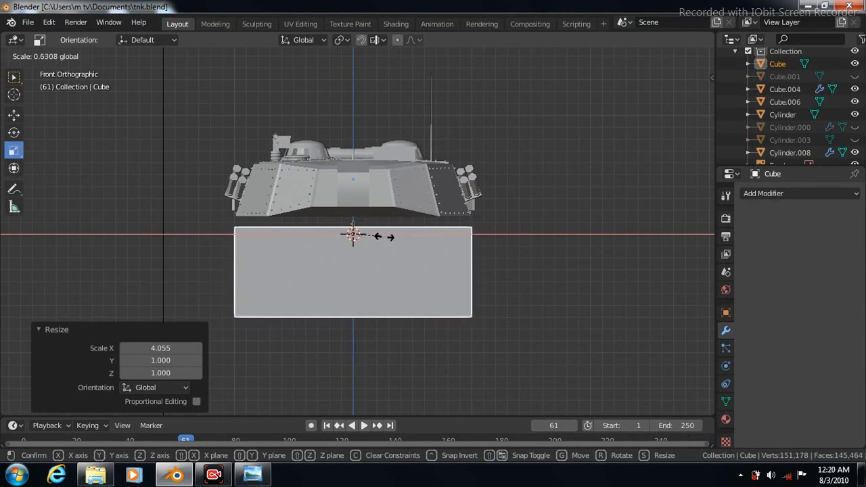
left_click(396, 239)
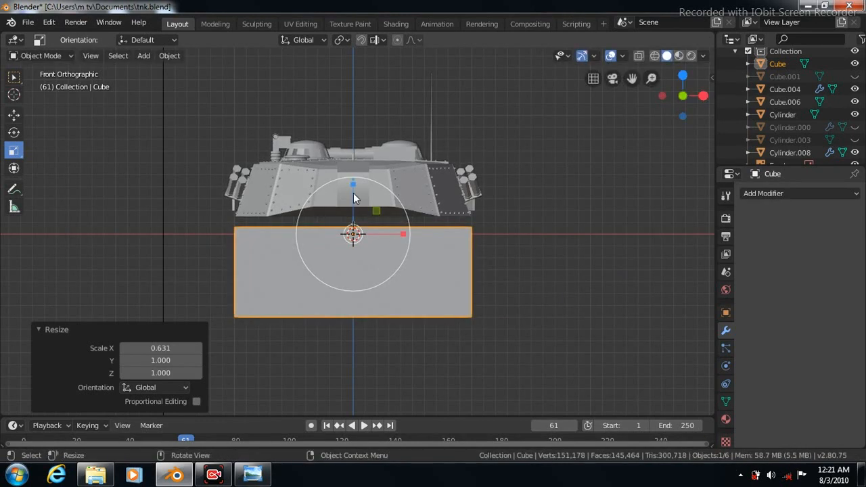
left_click_drag(353, 184, 353, 172)
key("ctrl+z")
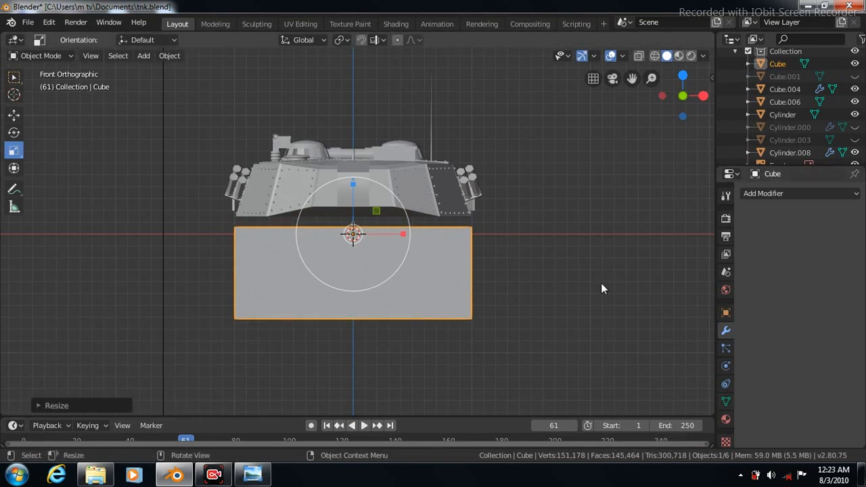
In Edit Mode with X-ray on, add three vertical loop cuts across the hull: near the front, ahead of the middle, and near the rear
key("KP_3")
left_click(638, 55)
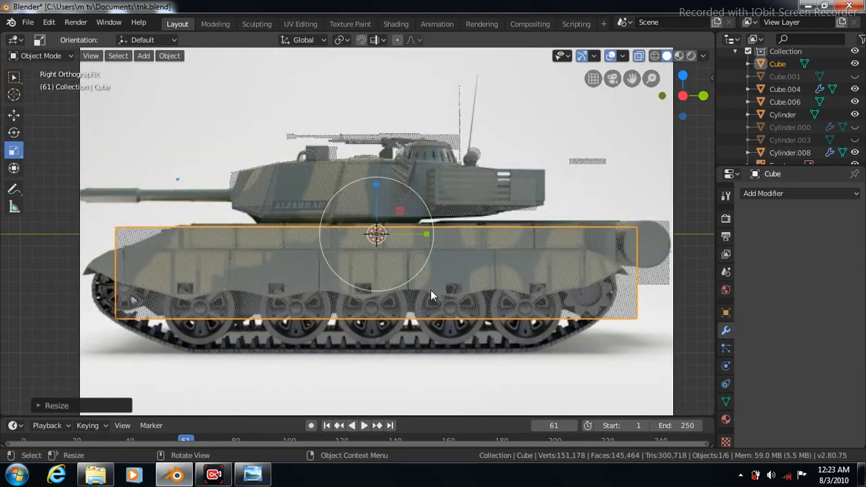
key("Tab")
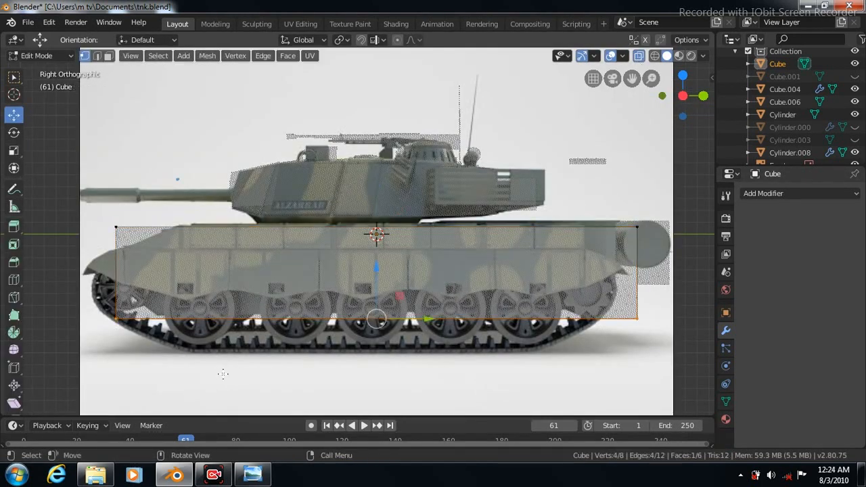
left_click(13, 280)
left_click(353, 319)
left_click_drag(354, 319, 158, 337)
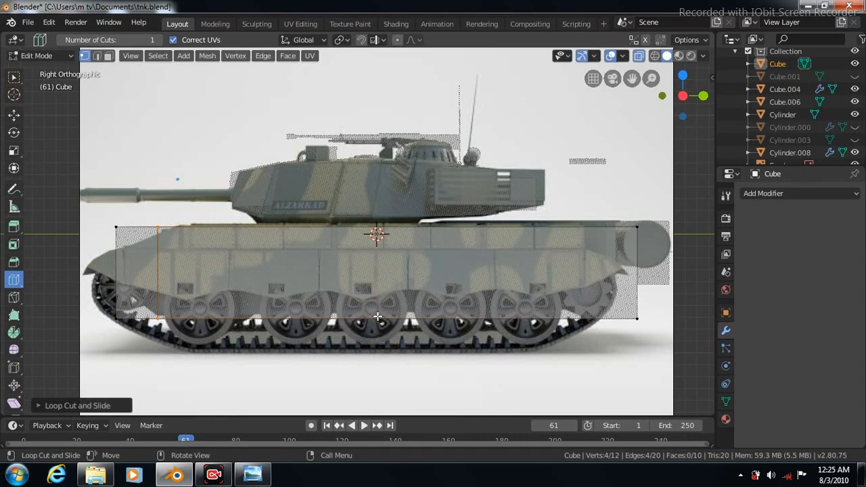
left_click_drag(398, 336, 325, 335)
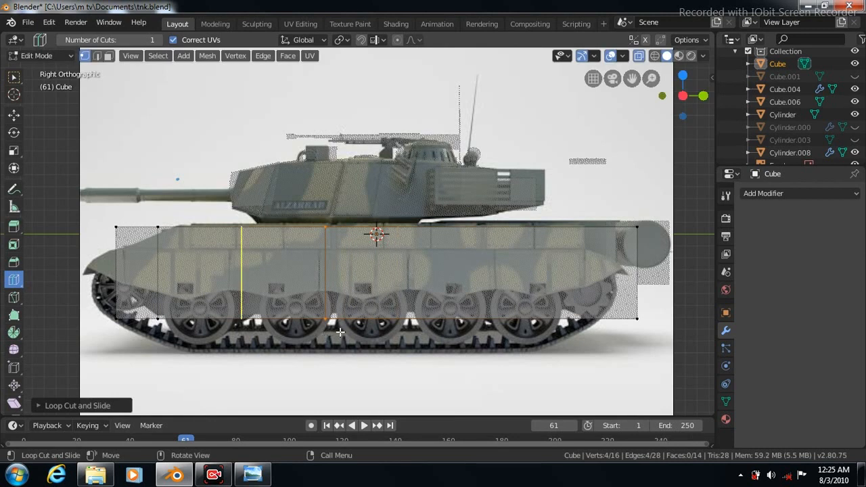
left_click_drag(480, 316, 551, 330)
Move the hull's rear face forward along Y to the reference's rear edge and raise its bottom edge to slope the rear underside
left_click(13, 76)
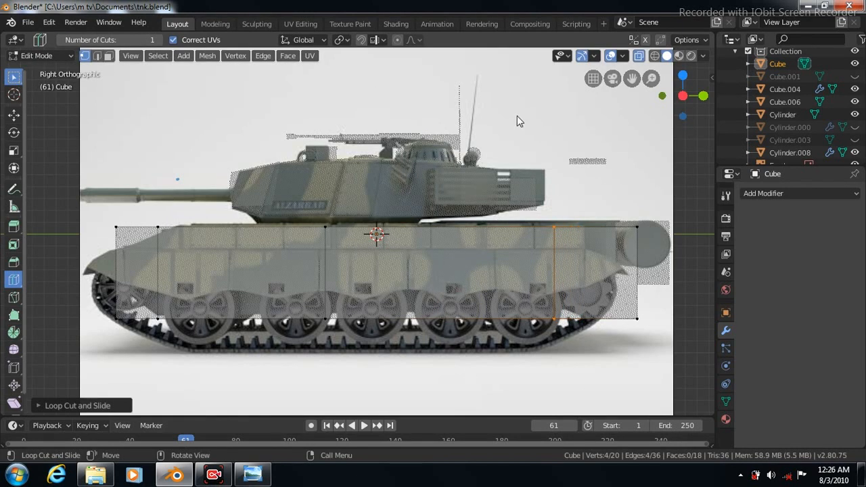
left_click_drag(595, 195, 667, 376)
left_click(14, 115)
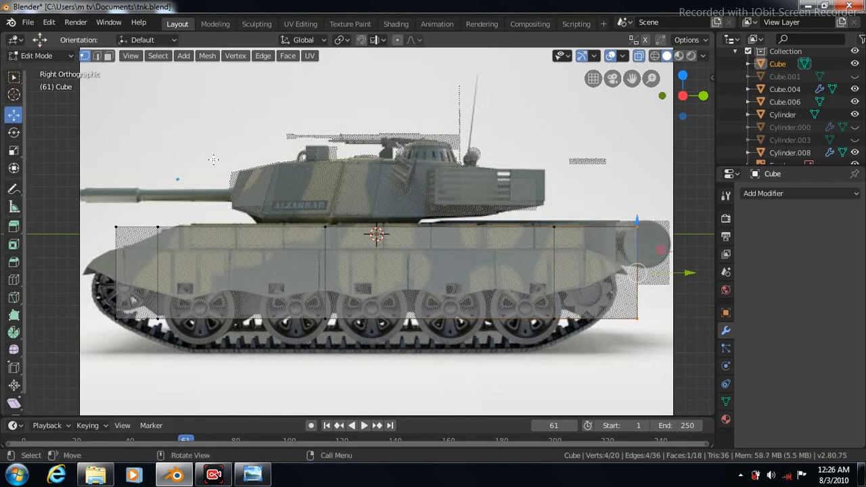
left_click_drag(687, 272, 666, 276)
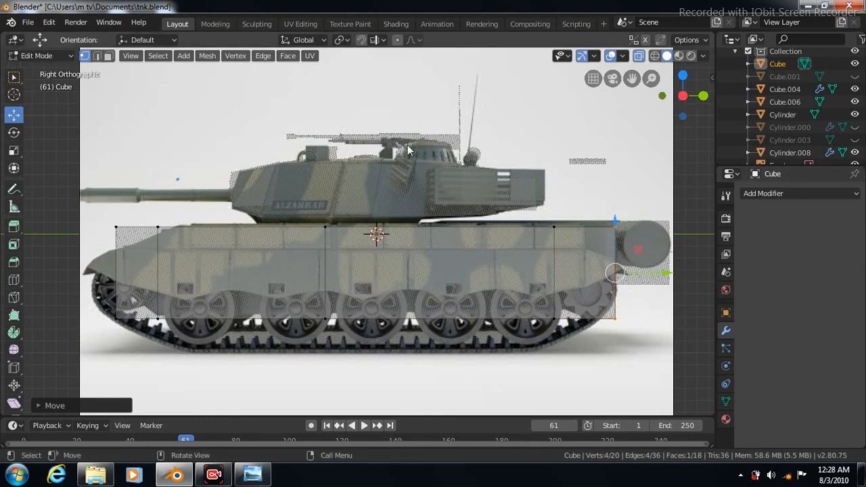
key("w")
left_click(638, 340)
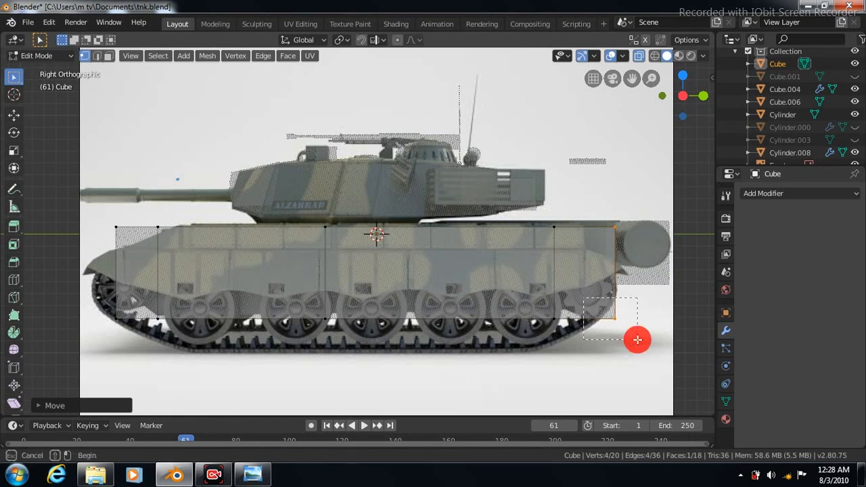
left_click(14, 116)
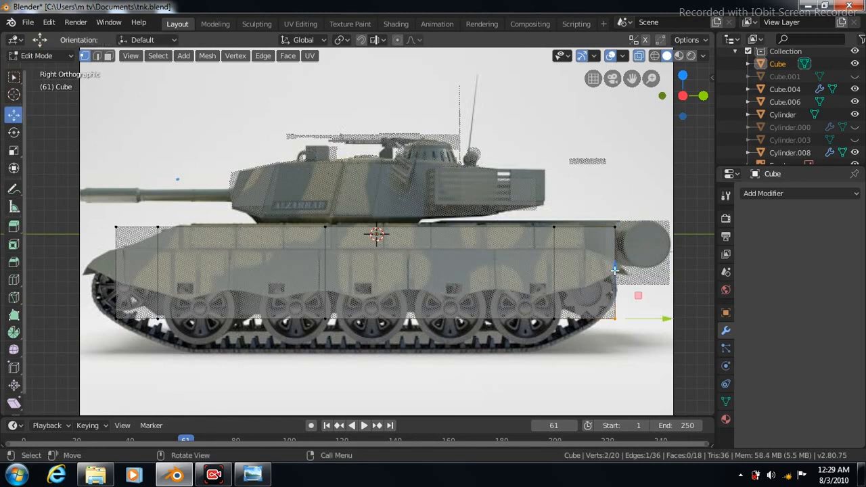
left_click_drag(615, 264, 614, 230)
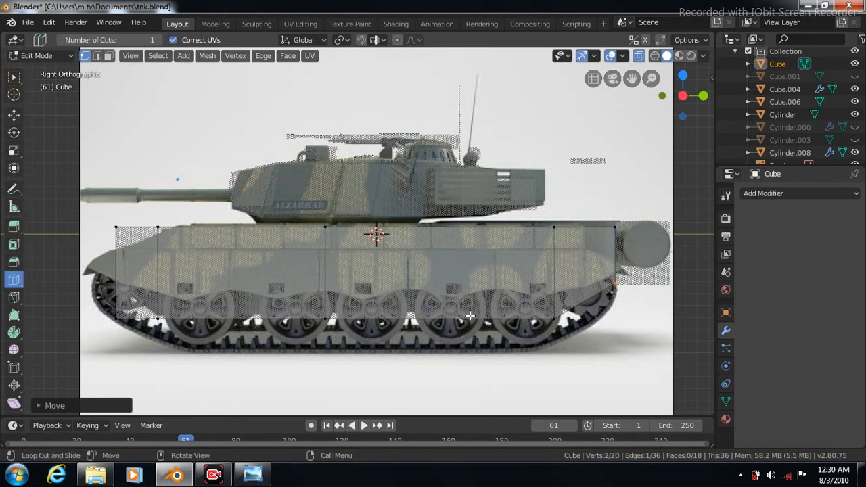
Try to add a loop cut just behind the middle cut and raise the underside between it and the rear cut
left_click_drag(441, 317, 334, 317)
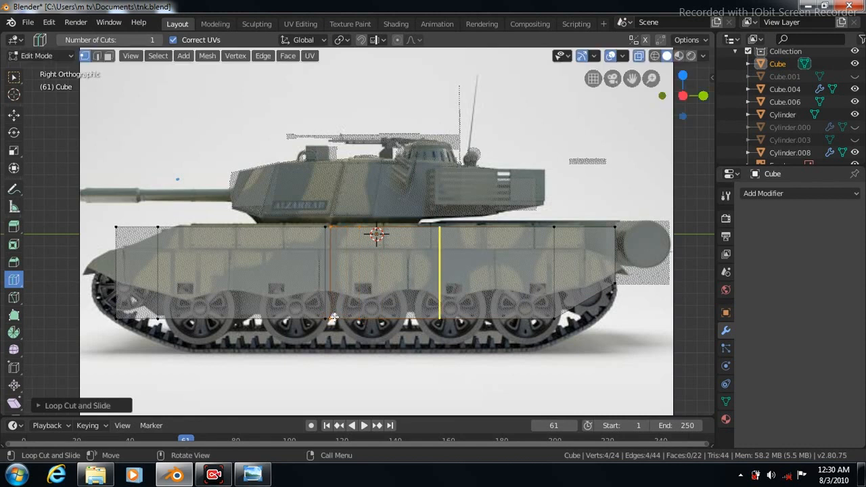
left_click(13, 76)
left_click(571, 332)
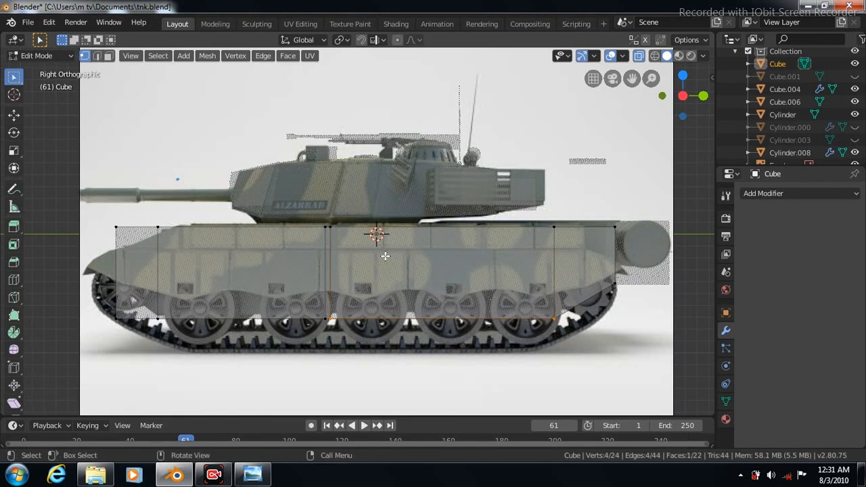
left_click(14, 114)
left_click_drag(442, 268, 441, 265)
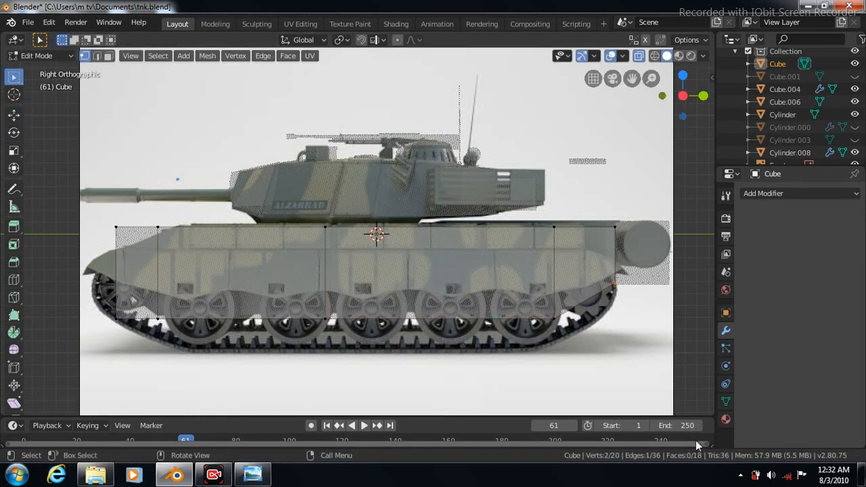
Shape the hull's nose to the reference by raising its bottom front edge and lowering its top front edge about 0.176 m
left_click_drag(629, 80, 692, 66)
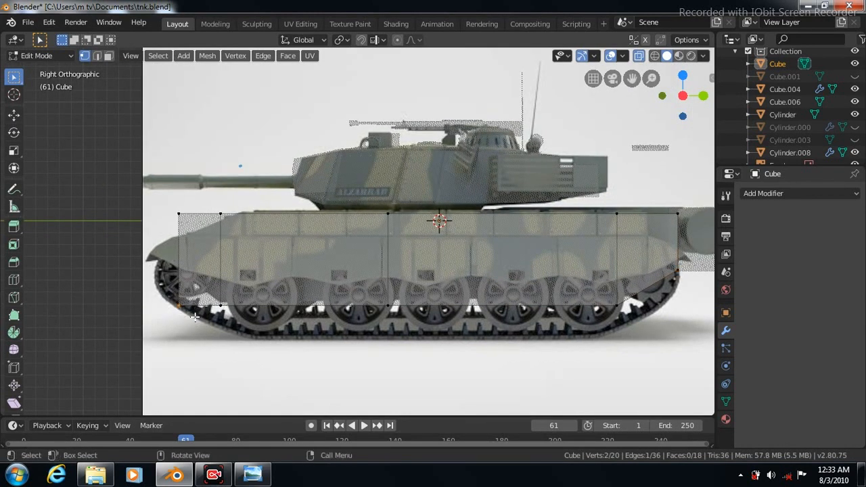
left_click(13, 115)
left_click_drag(180, 252, 192, 233)
left_click(12, 77)
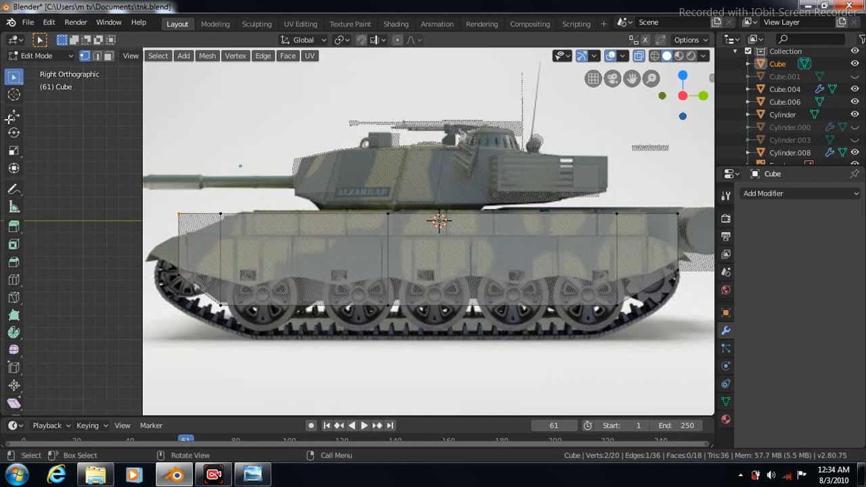
left_click(13, 115)
left_click_drag(181, 189, 180, 182)
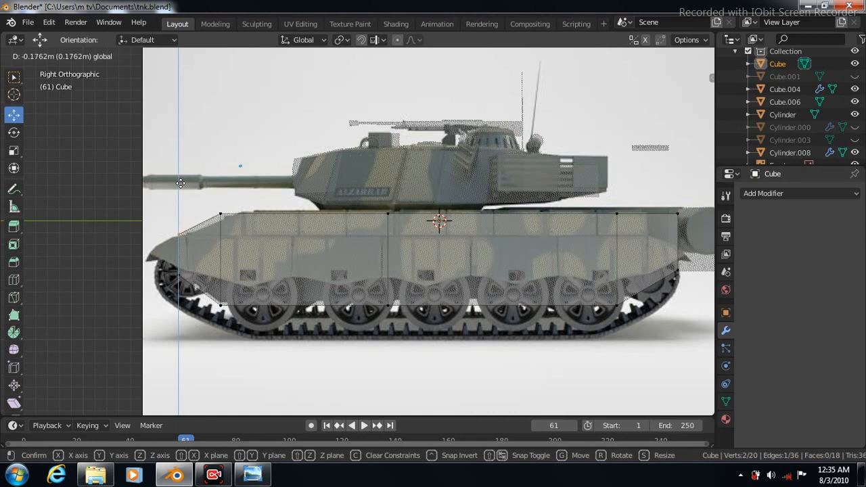
left_click(181, 183)
Add a loop cut just behind the front one, lower the top edge of the front cut slightly to round the nose, and disable X-ray
left_click(14, 280)
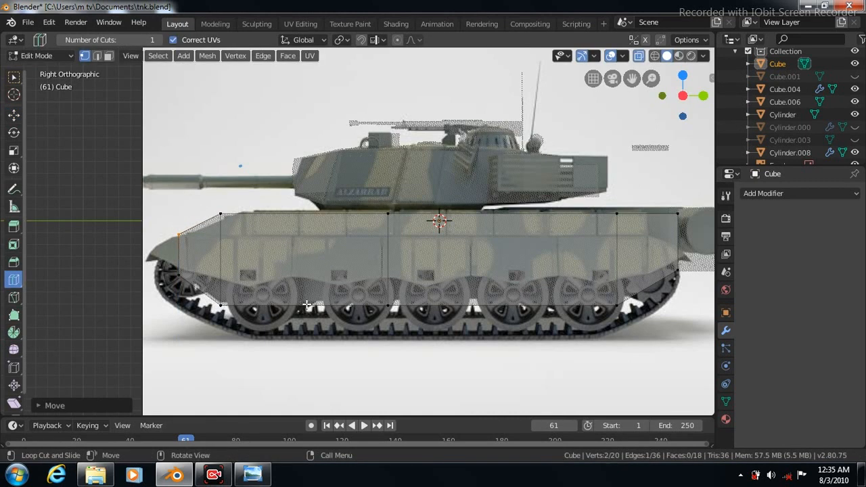
left_click_drag(303, 311, 242, 316)
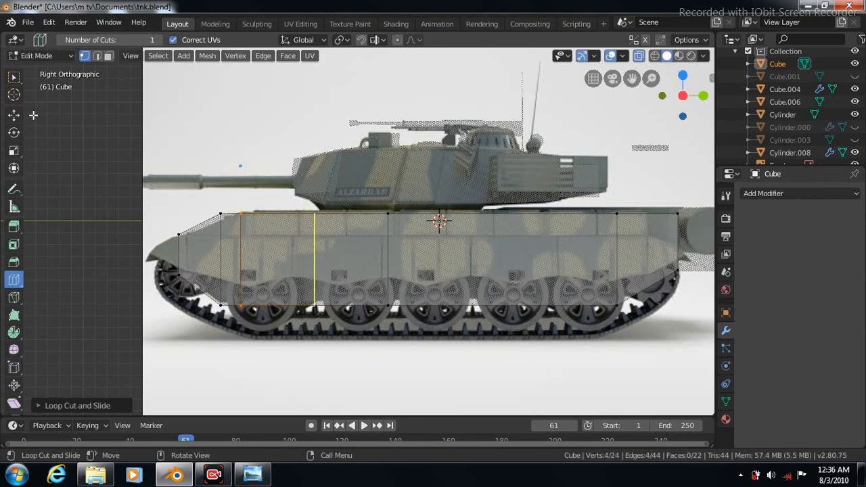
left_click(14, 77)
left_click_drag(206, 200, 227, 222)
left_click(14, 117)
left_click_drag(220, 165, 220, 171)
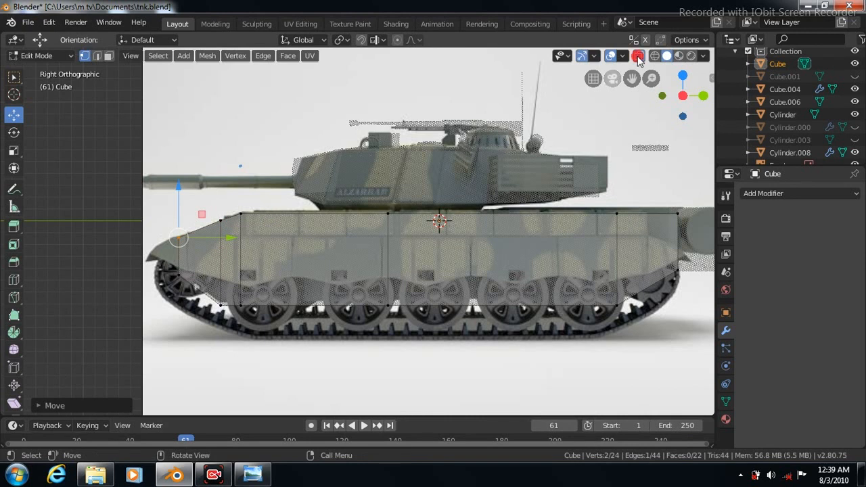
left_click(638, 56)
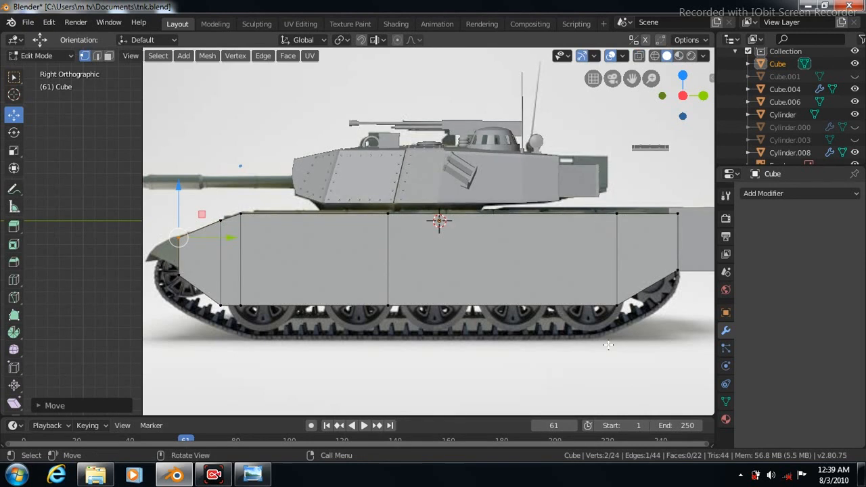
Add a loop cut down the hull's centre in front view and delete all faces on its negative X half
key("KP_1")
left_click(13, 280)
left_click(353, 240)
left_click(109, 56)
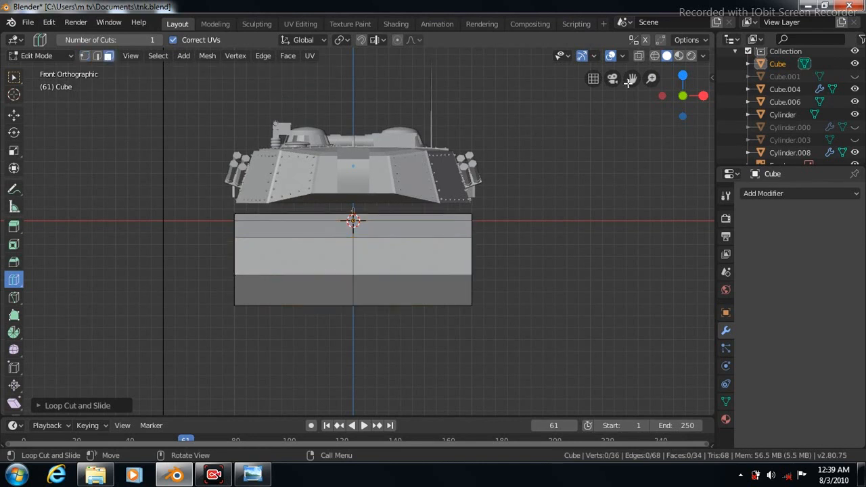
left_click(638, 57)
left_click(14, 77)
left_click_drag(213, 198, 344, 333)
right_click(344, 333)
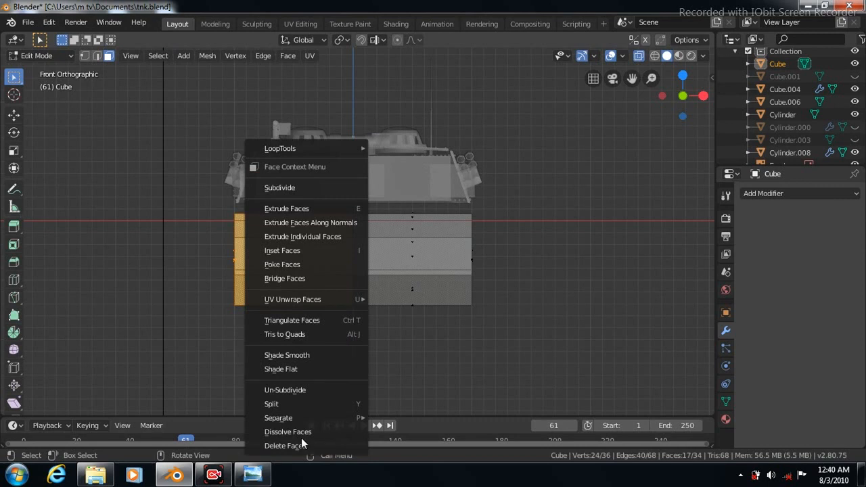
left_click(295, 445)
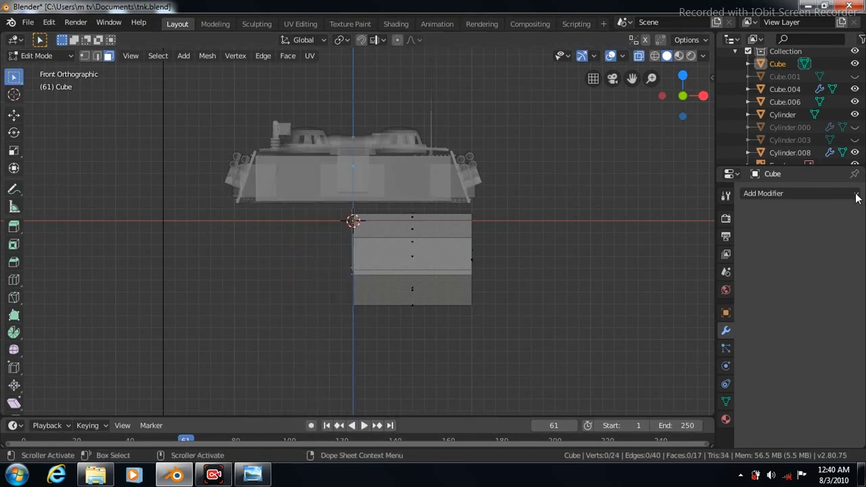
Add a Mirror modifier on the X axis to the hull and turn X-ray off
left_click(799, 193)
left_click(602, 319)
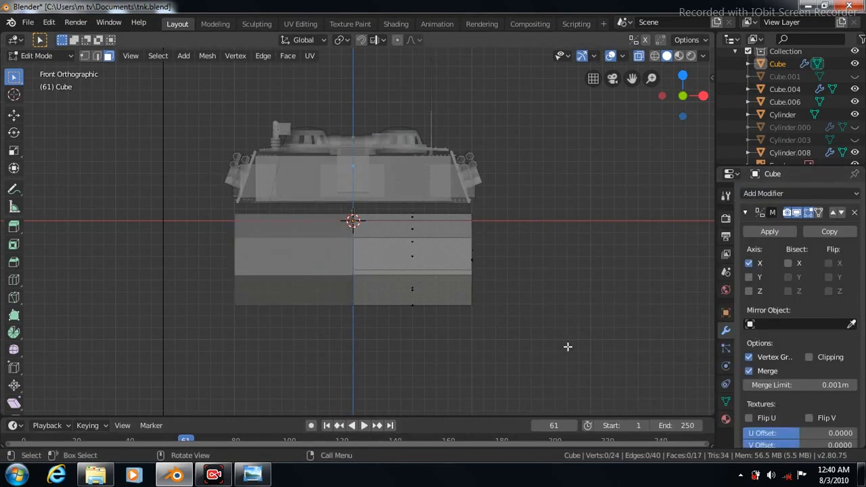
left_click(639, 57)
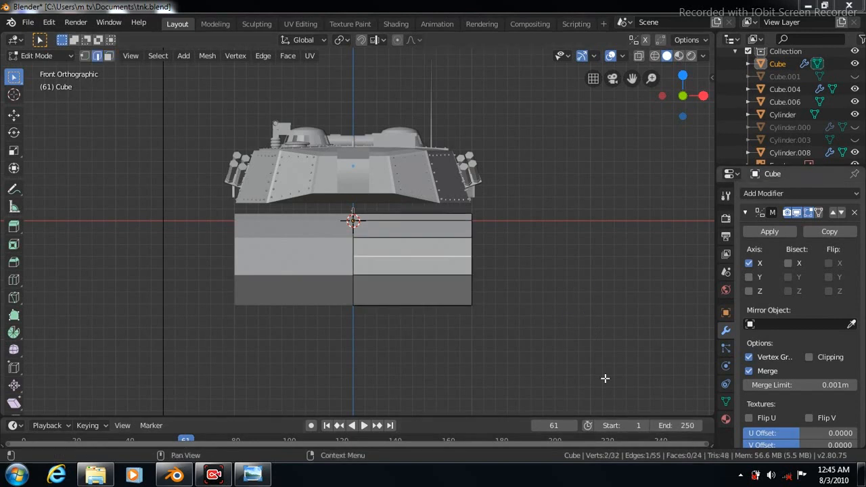
Move the middle edge across the nose rearward along Y and slightly up along Z to notch the hull's front
key("shift+space")
key("g")
key("KP_3")
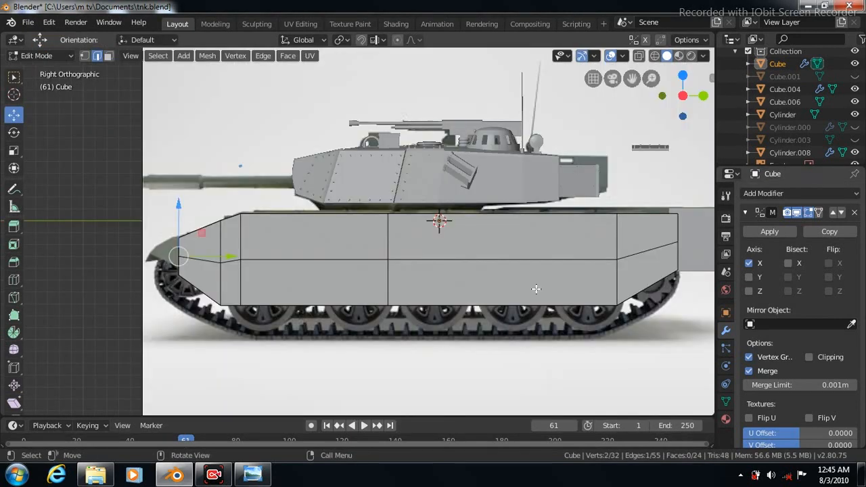
left_click_drag(212, 260, 252, 267)
middle_click_drag(363, 373, 603, 277)
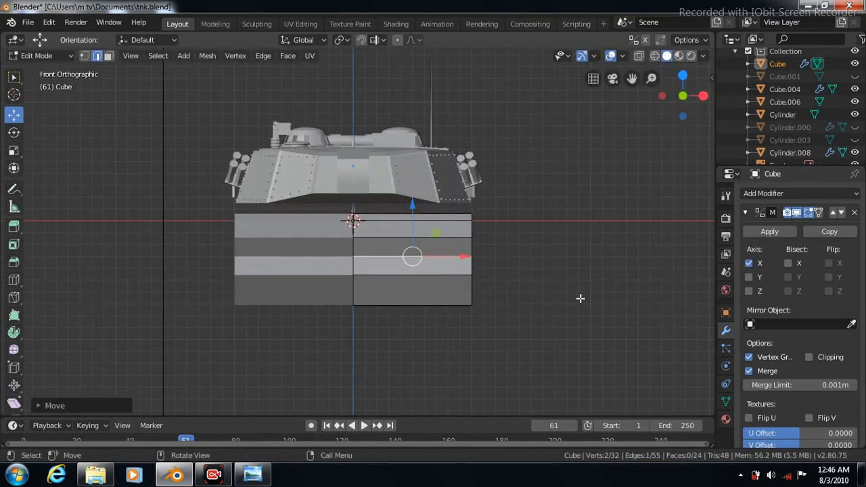
key("ctrl+z")
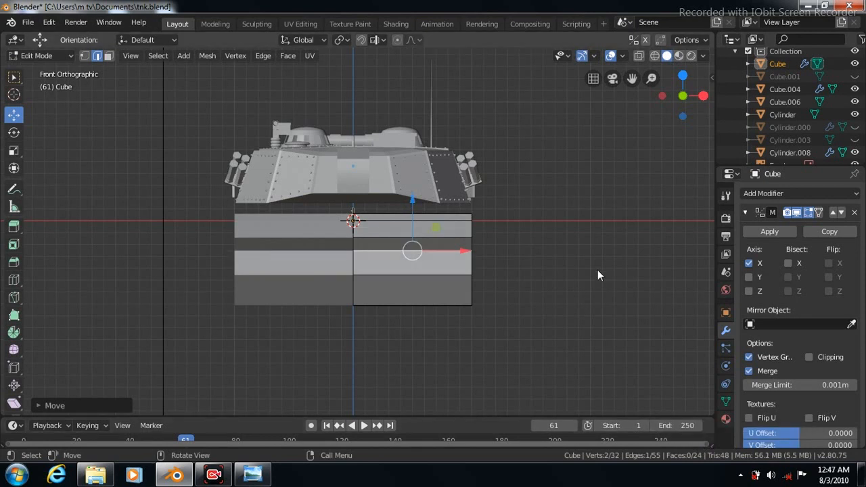
Add a lengthwise loop cut just below the hull's top edge and hide the Empty holding the side reference image
key("KP_3")
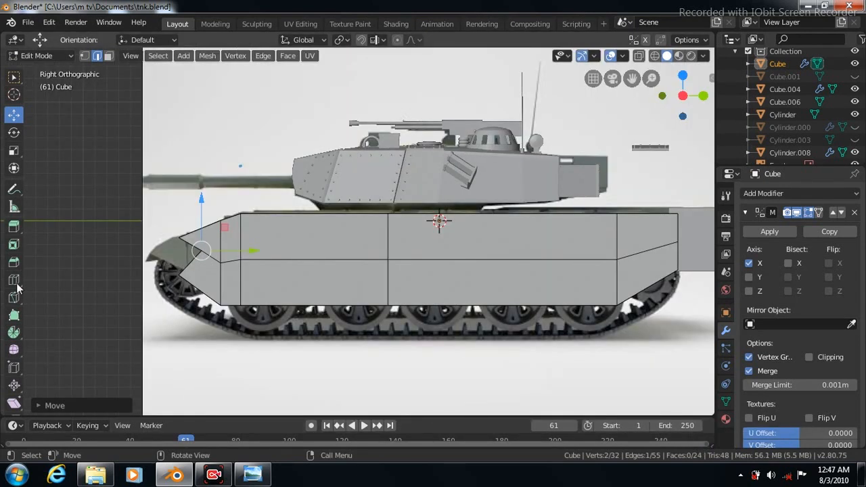
left_click(15, 280)
left_click_drag(616, 237, 616, 219)
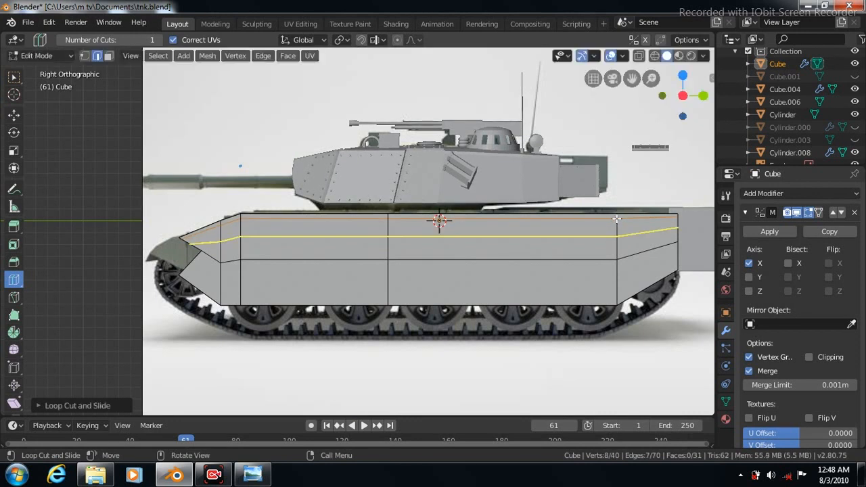
scroll(852, 142, "down", 1)
left_click(855, 153)
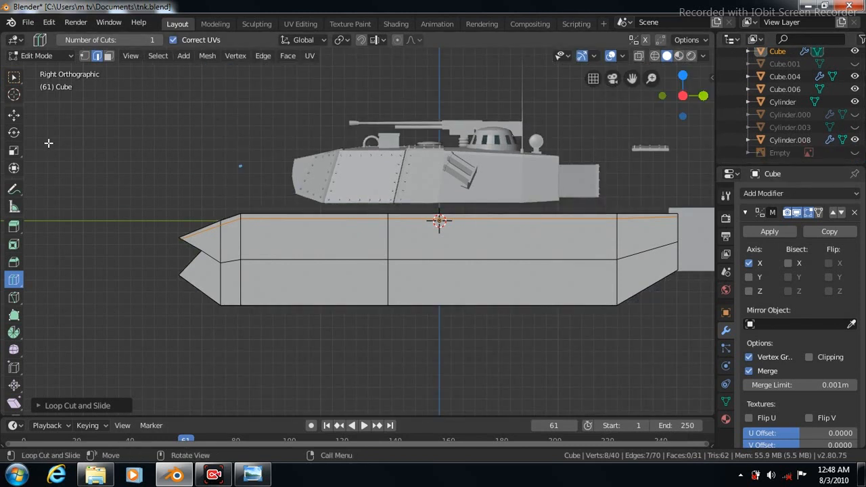
Extrude the four thin side faces along the hull's top edge outward along X in front view, with the off-axis offset set to 0
left_click(13, 76)
left_click(108, 56)
left_click(207, 228)
key("shift")
left_click(363, 217, "shift")
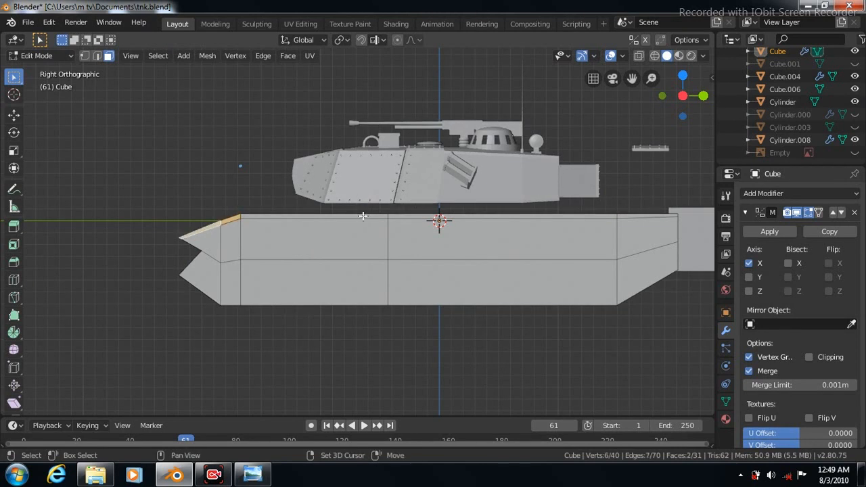
left_click(518, 218, "shift")
key("KP_1")
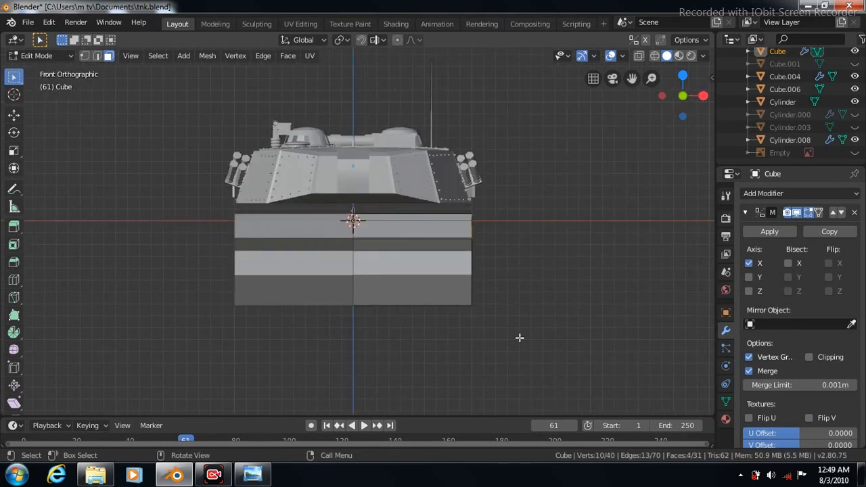
left_click(14, 229)
left_click_drag(509, 238, 584, 236)
left_click(163, 374)
type("0")
key("Return")
left_click(39, 316)
left_click(85, 345)
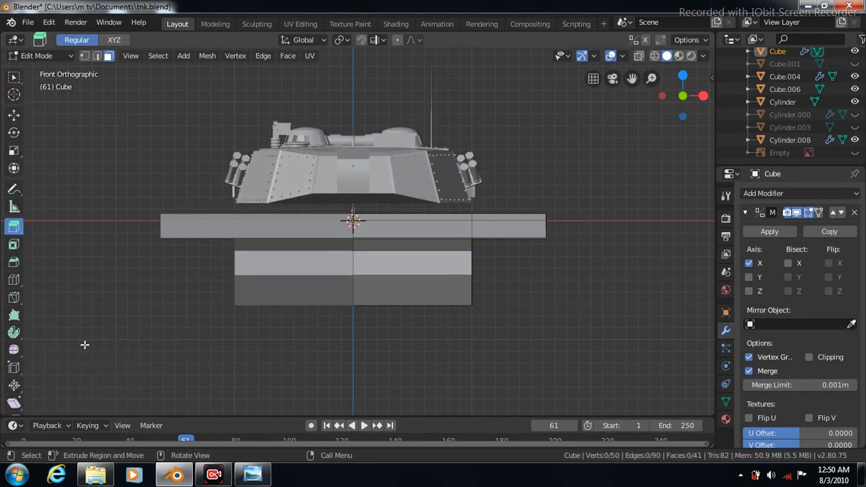
Restore the selection of the extruded outer faces and nudge them slightly outward along X
left_click(14, 116)
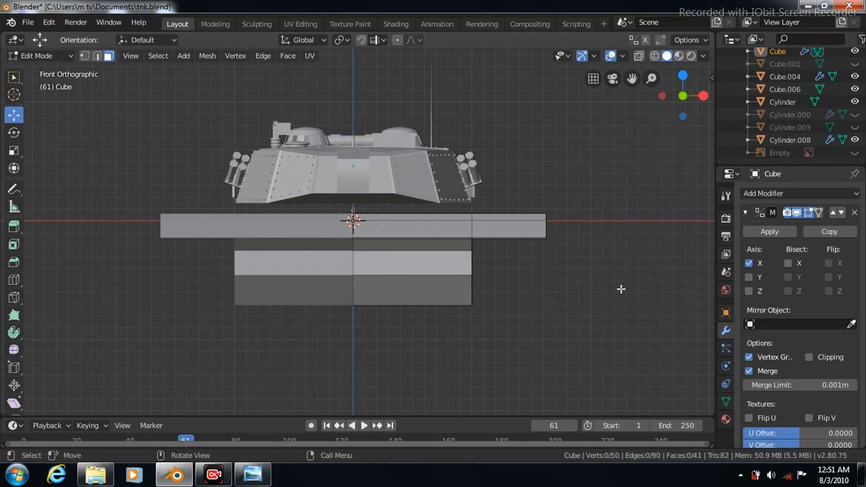
key("ctrl+z")
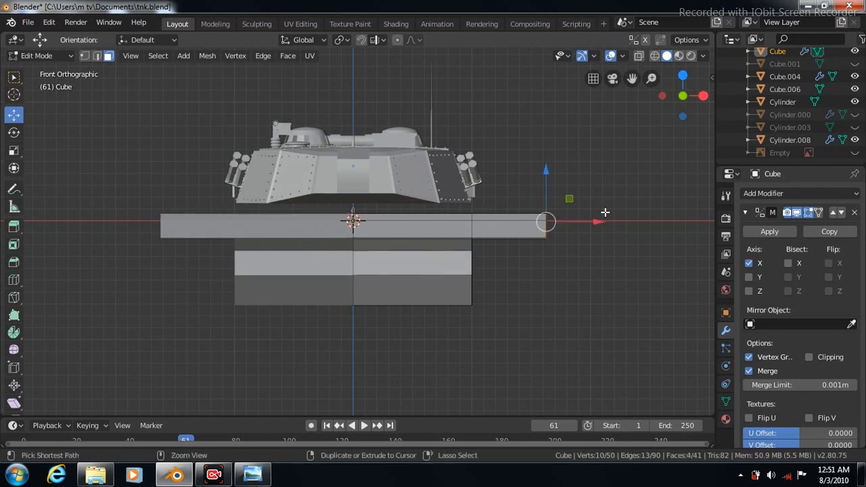
mouse_move(598, 221)
left_mouse_down()
mouse_move(610, 219)
mouse_move(600, 224)
left_mouse_up()
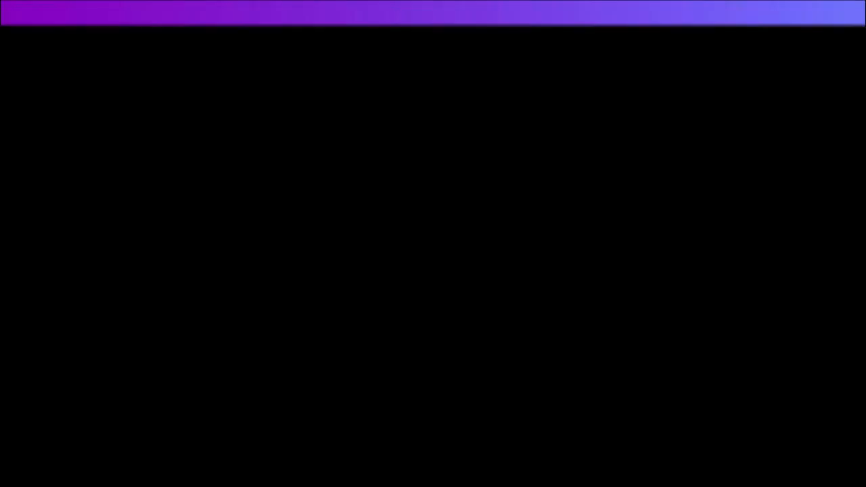